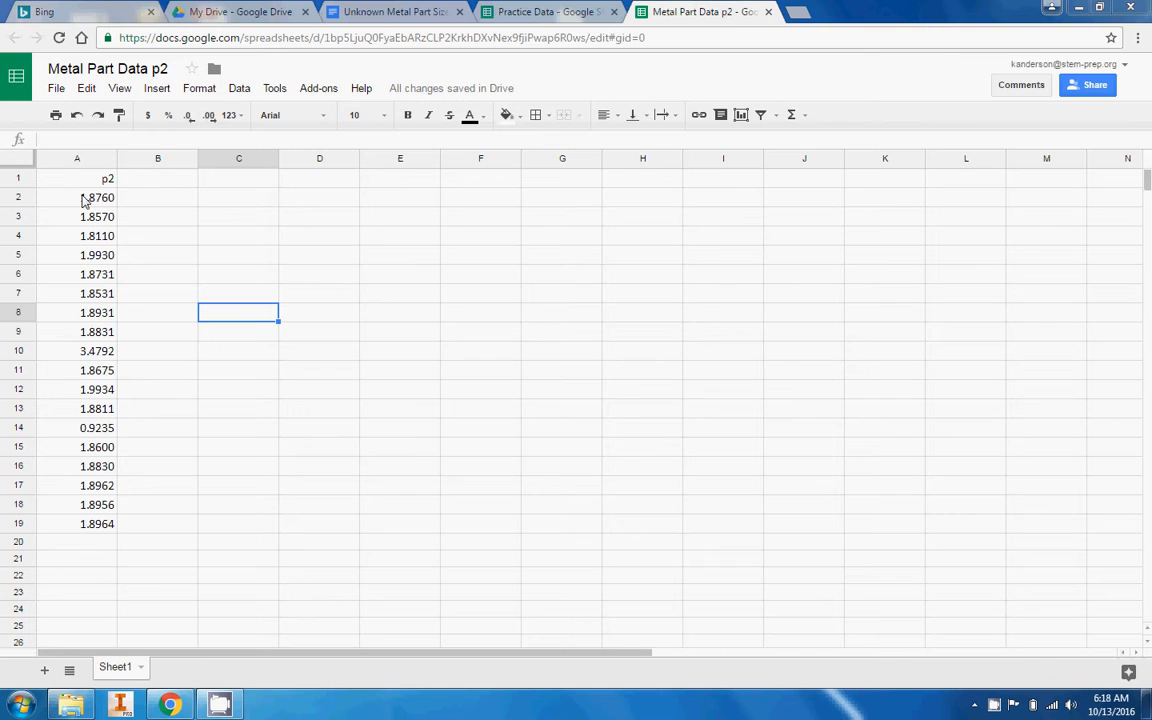
Review the p2 measurements in the Metal Part Data p2 spreadsheet and the sizes in the Practice Data spreadsheet
drag(50, 178, 107, 540)
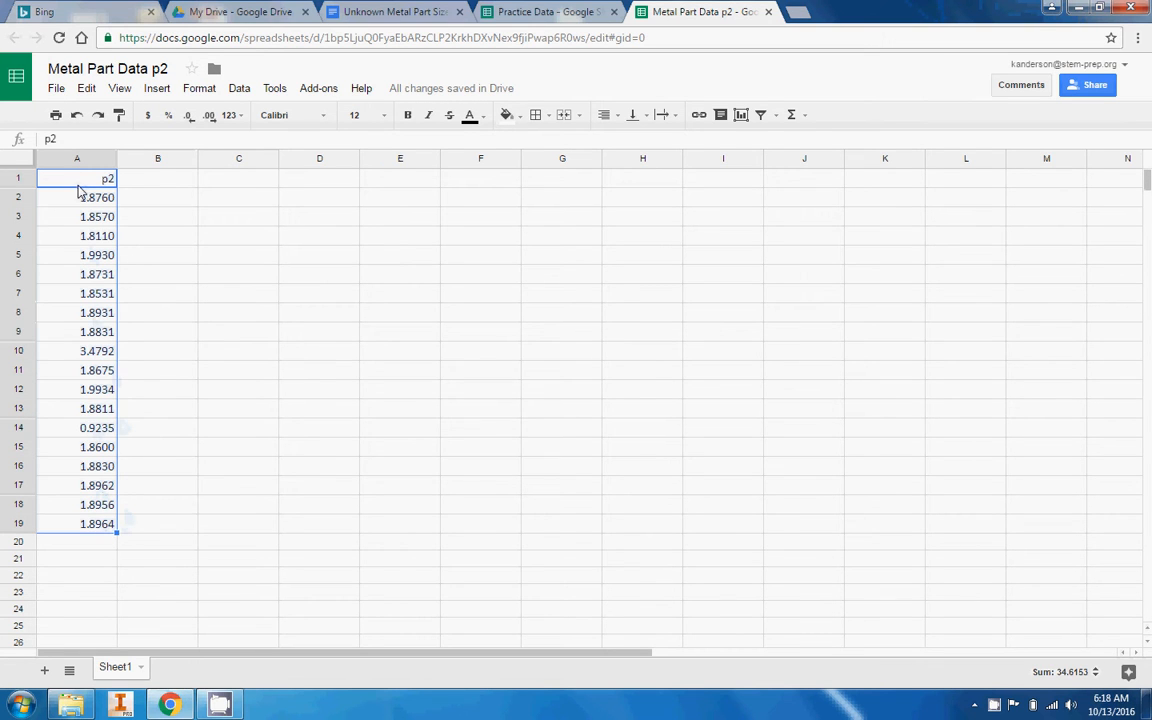
click(75, 353)
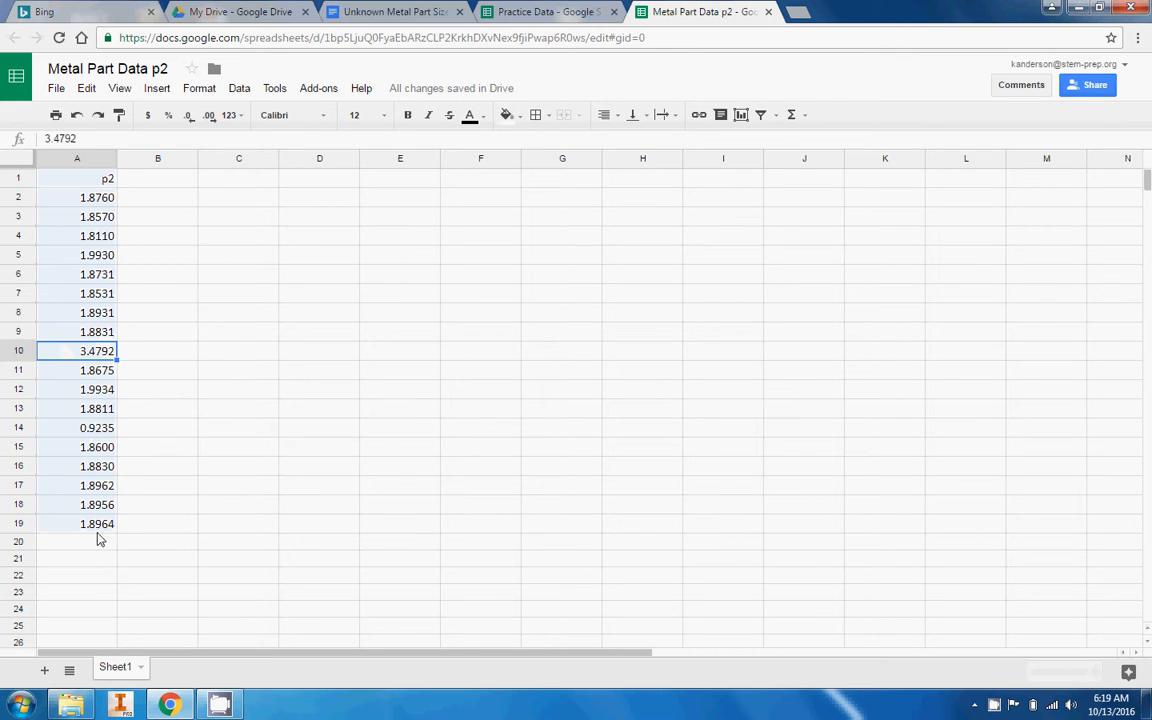
drag(88, 178, 100, 523)
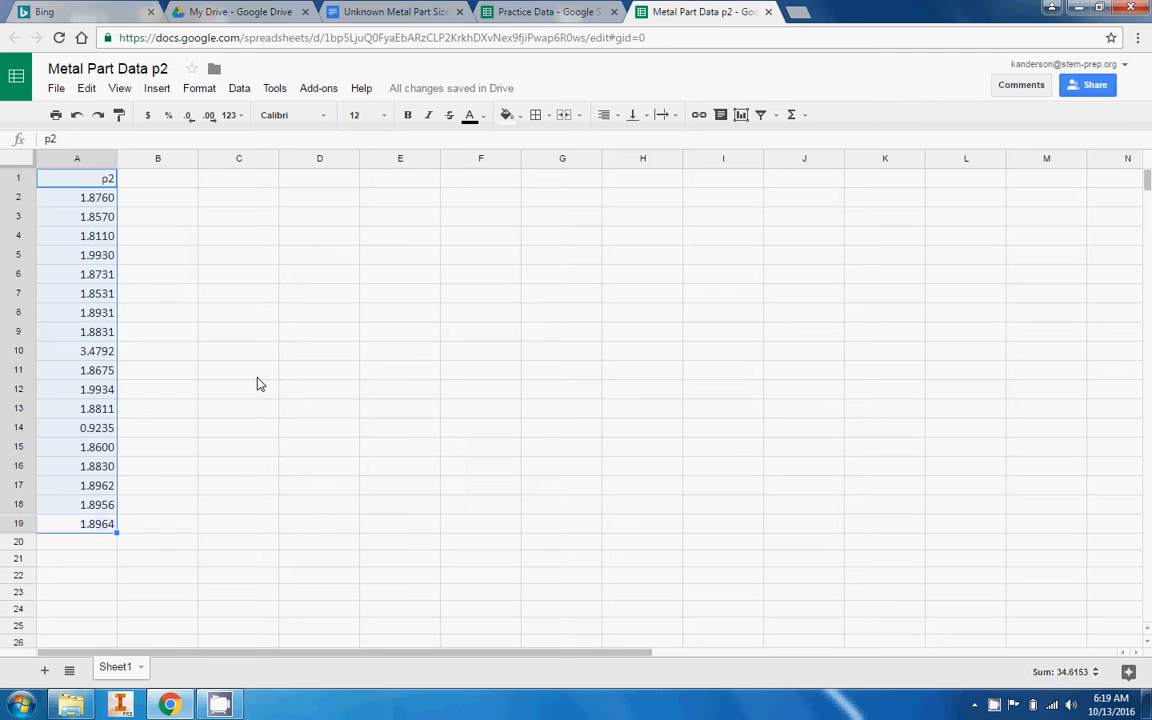
click(528, 14)
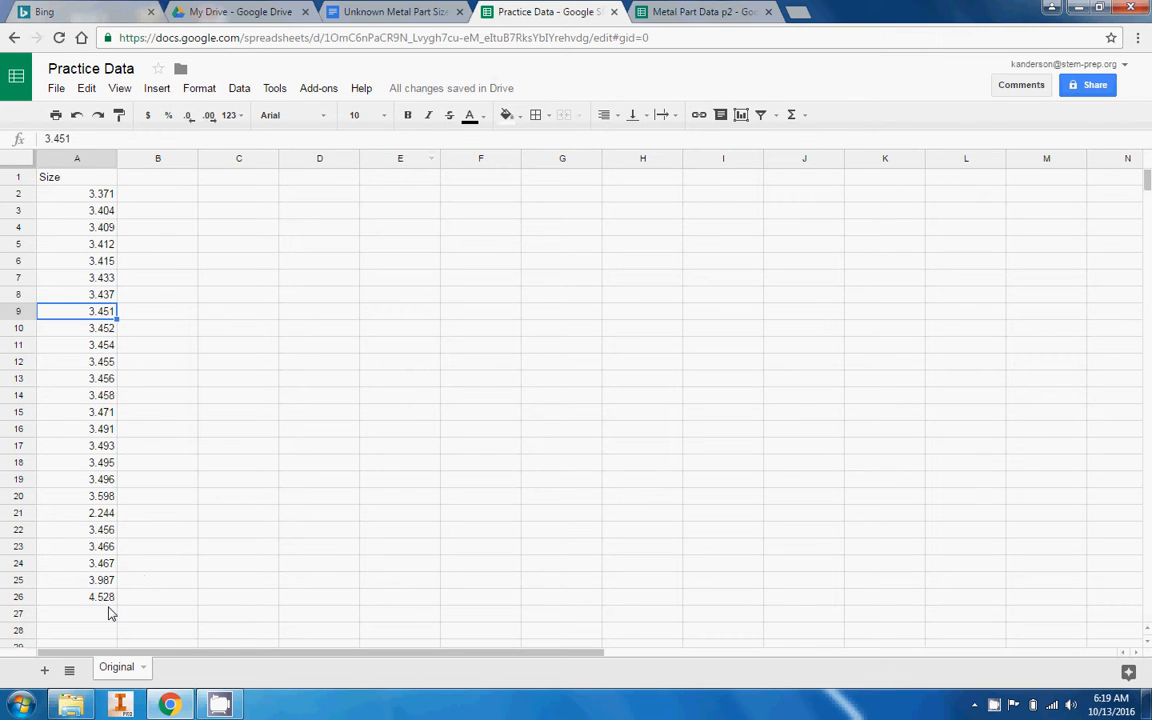
click(700, 11)
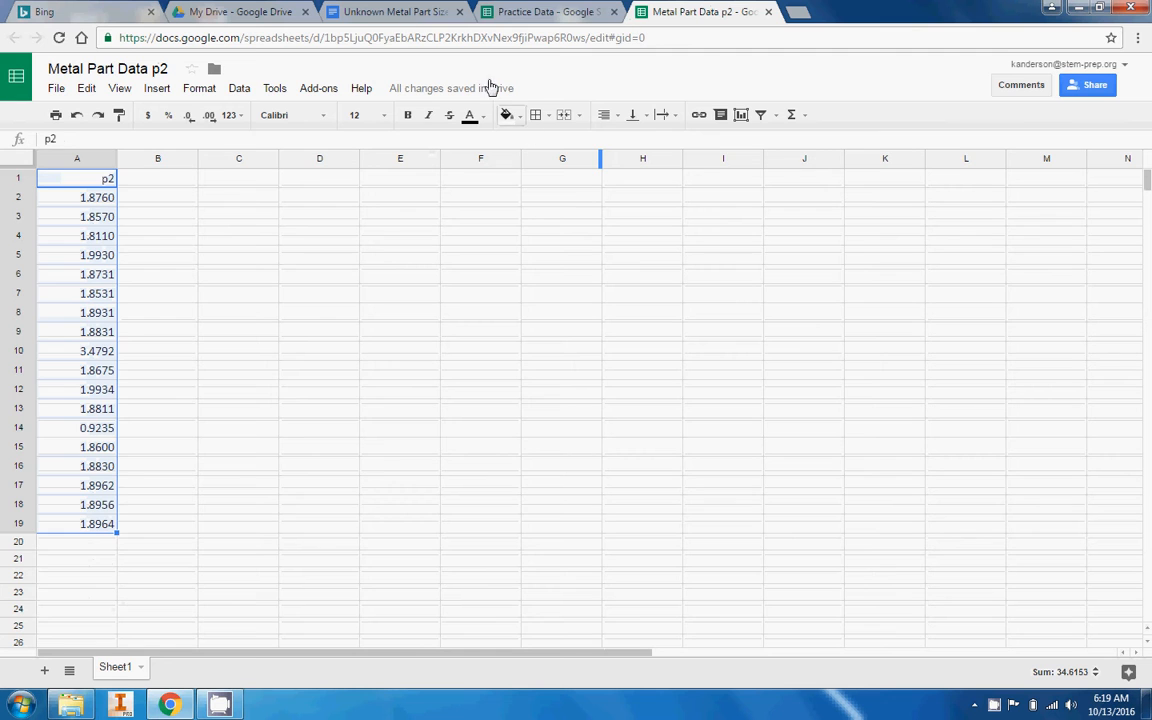
click(548, 11)
Read the thinking questions and essay instructions in the Unknown Metal Part Size Student Analysis document, including question 5 on the claim
click(373, 9)
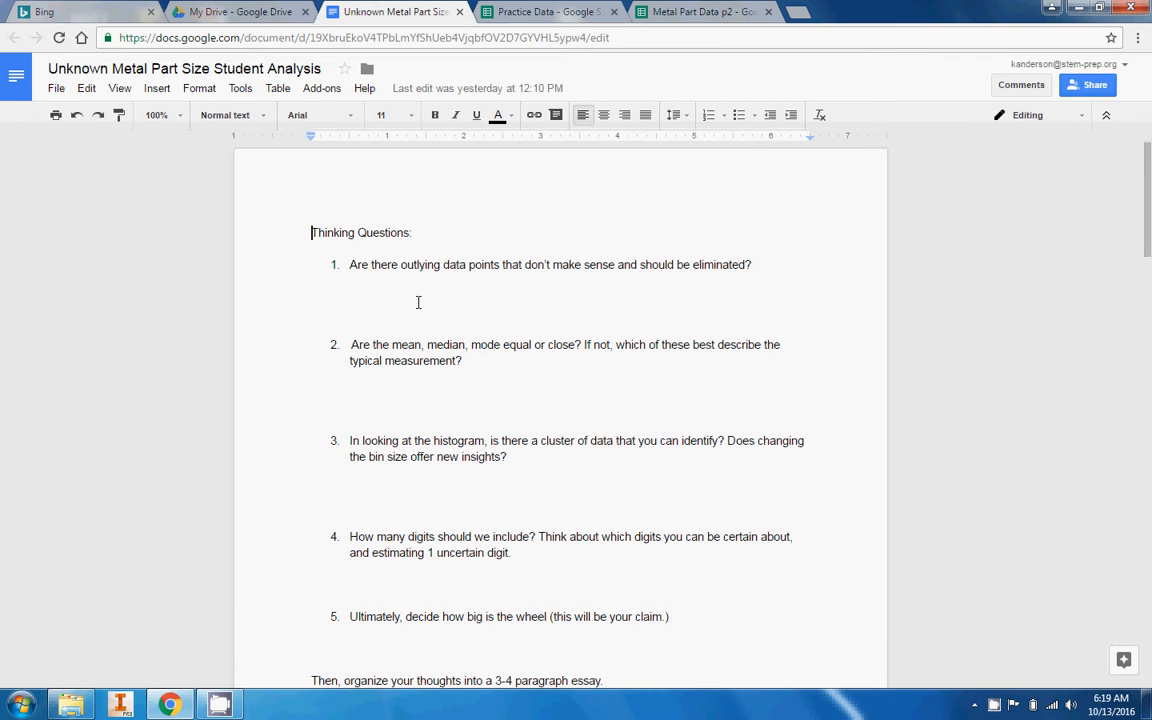
scroll(415, 315, down, 4)
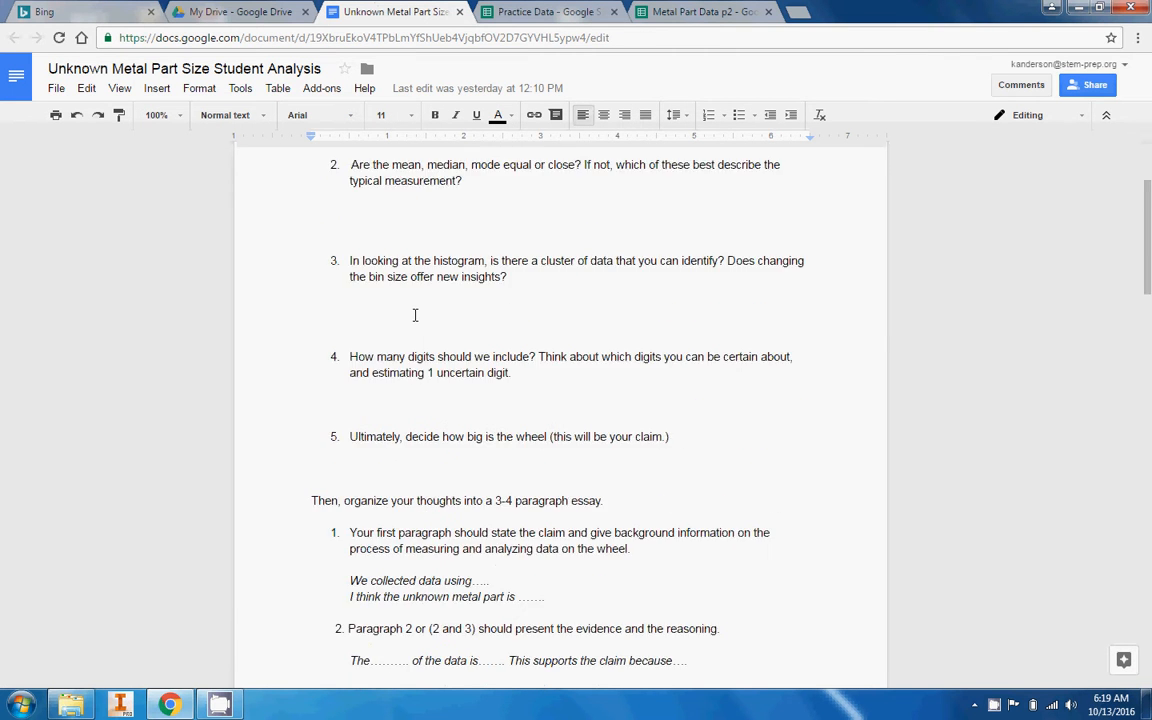
scroll(418, 307, up, 1)
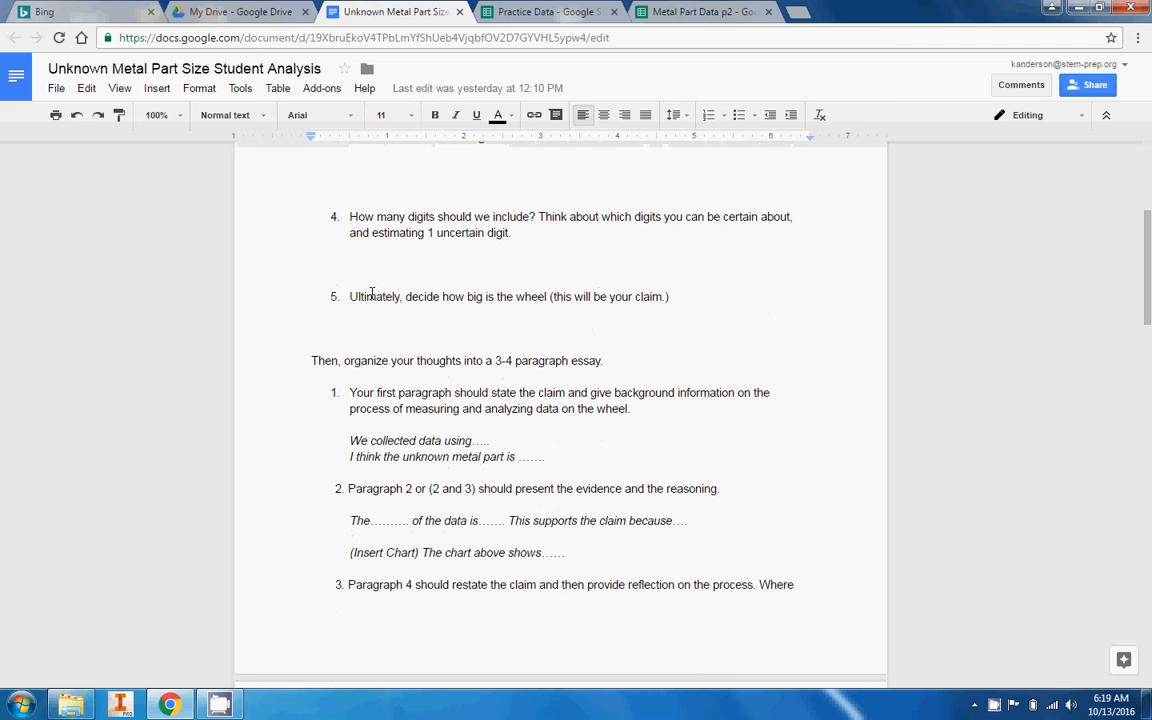
drag(371, 295, 651, 301)
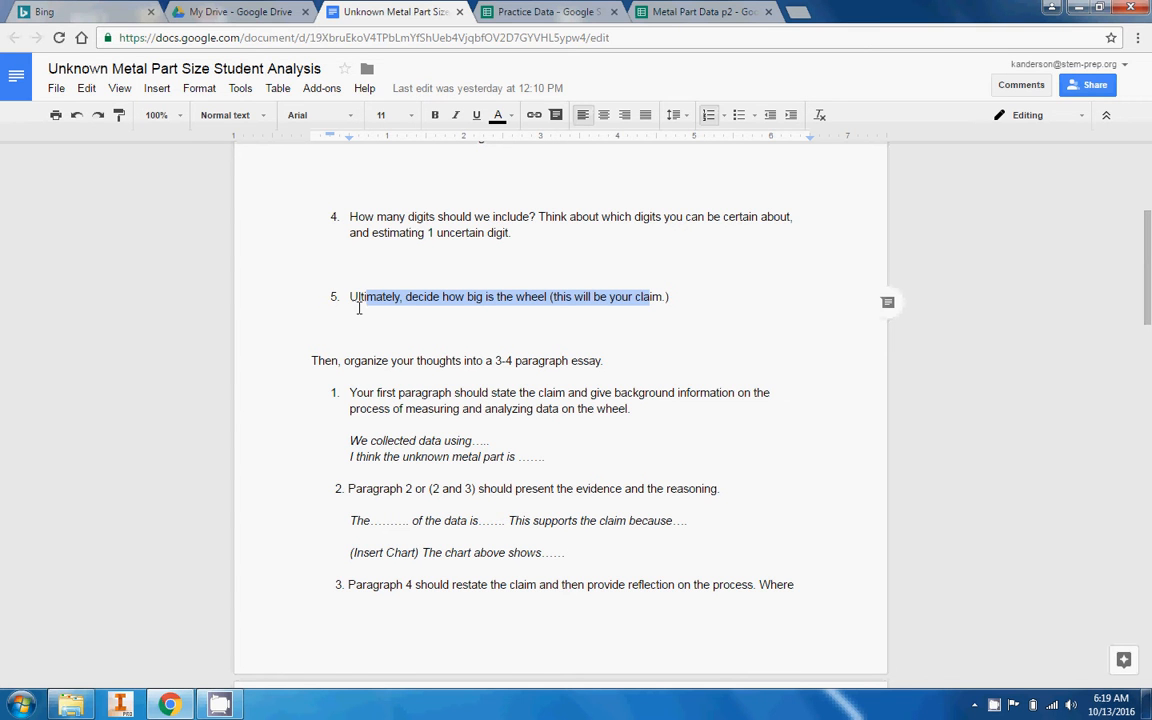
Copy the Size column A1:A26 from the Original sheet of Practice Data into a new sheet
click(230, 11)
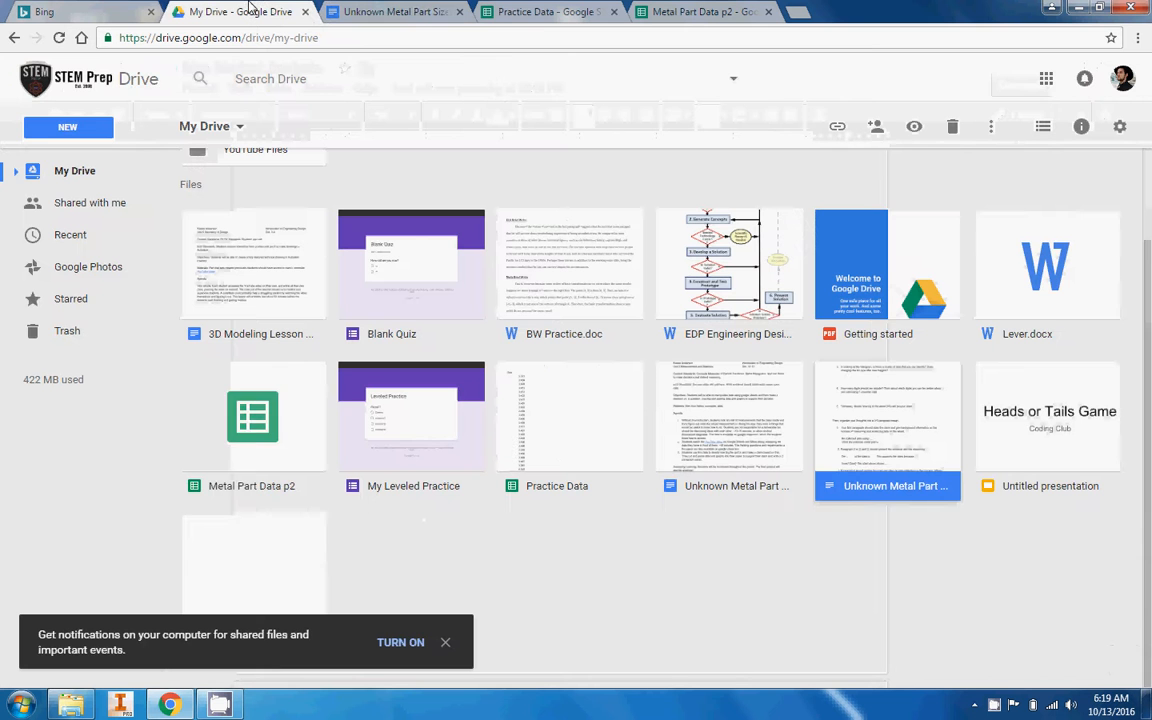
click(553, 8)
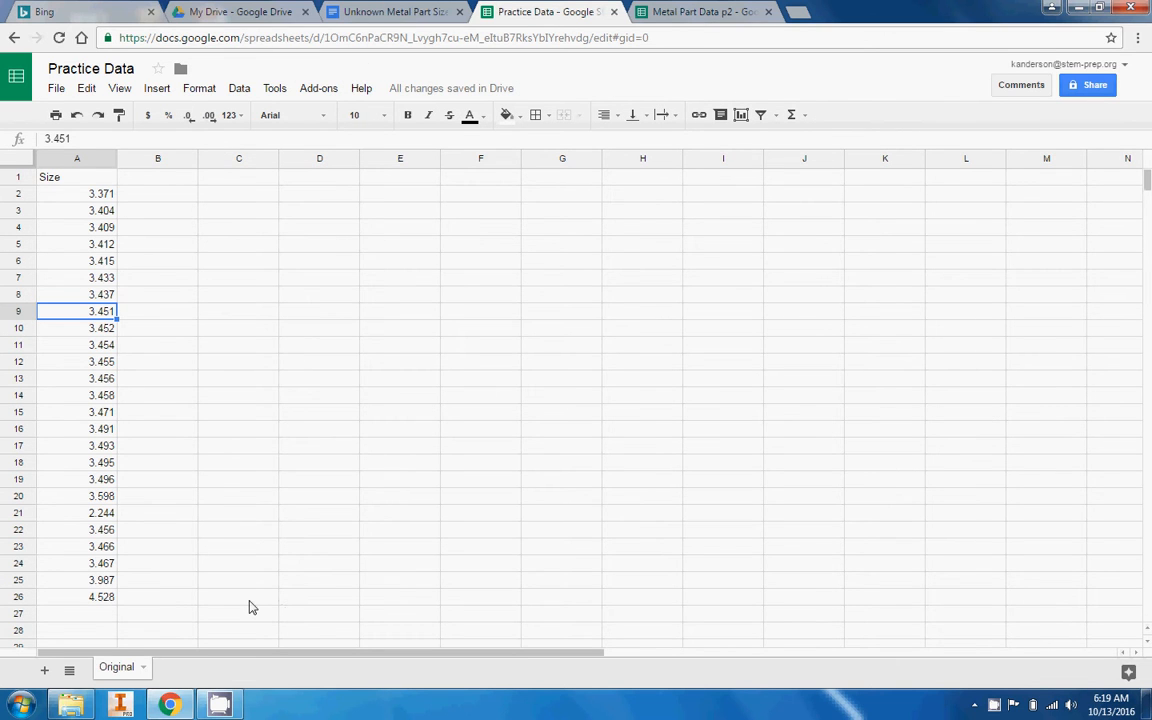
drag(78, 177, 104, 597)
click(86, 88)
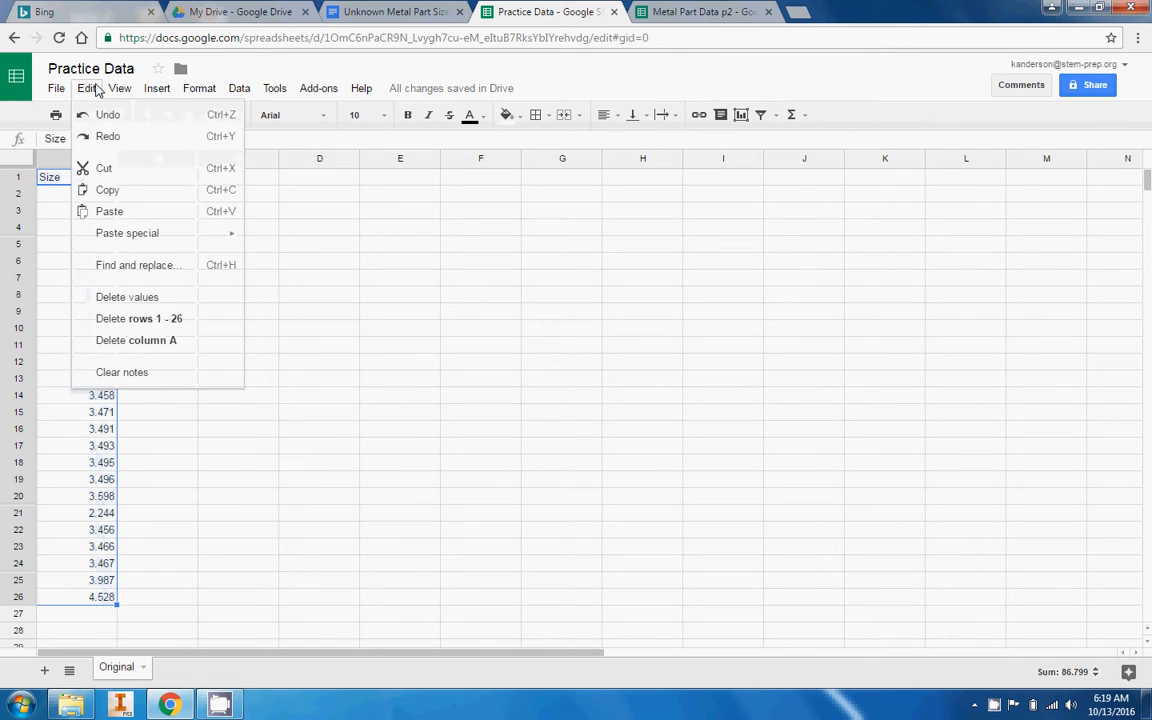
click(106, 190)
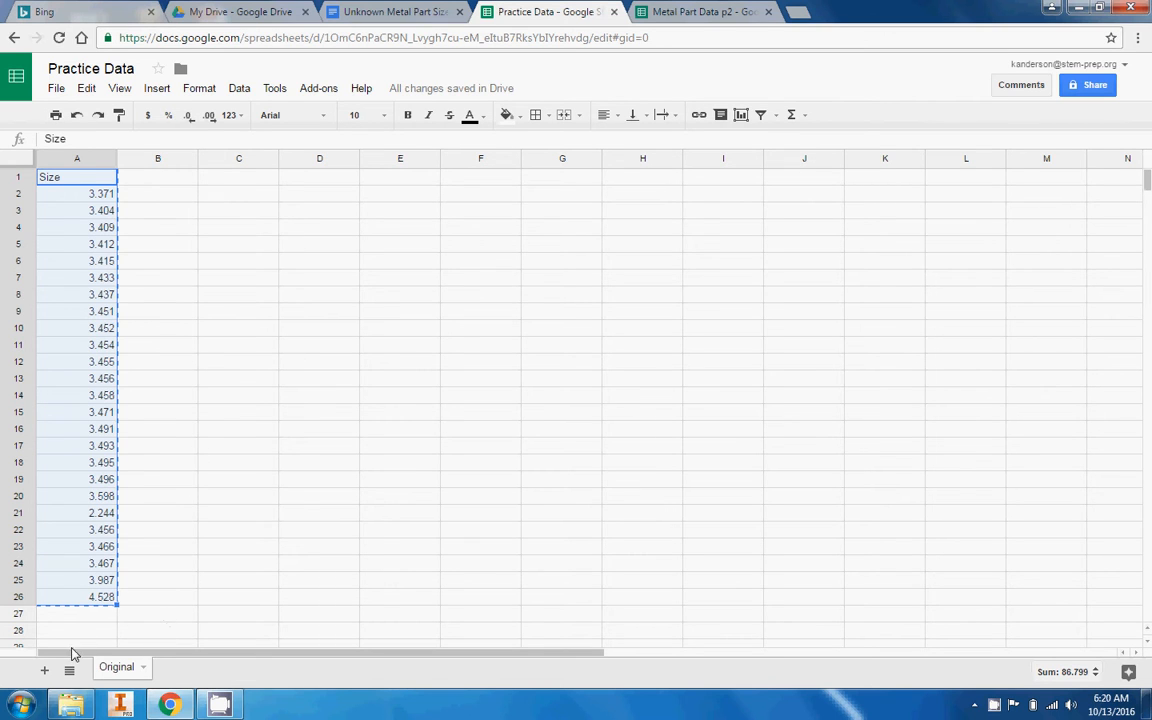
click(44, 670)
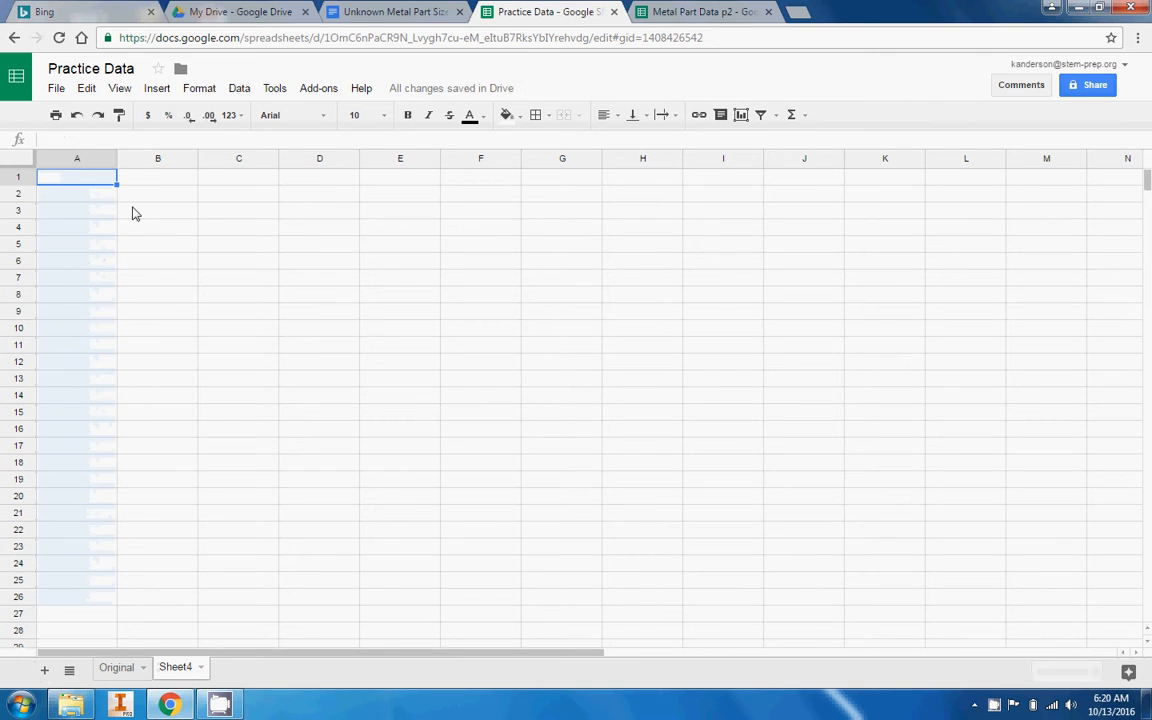
click(100, 311)
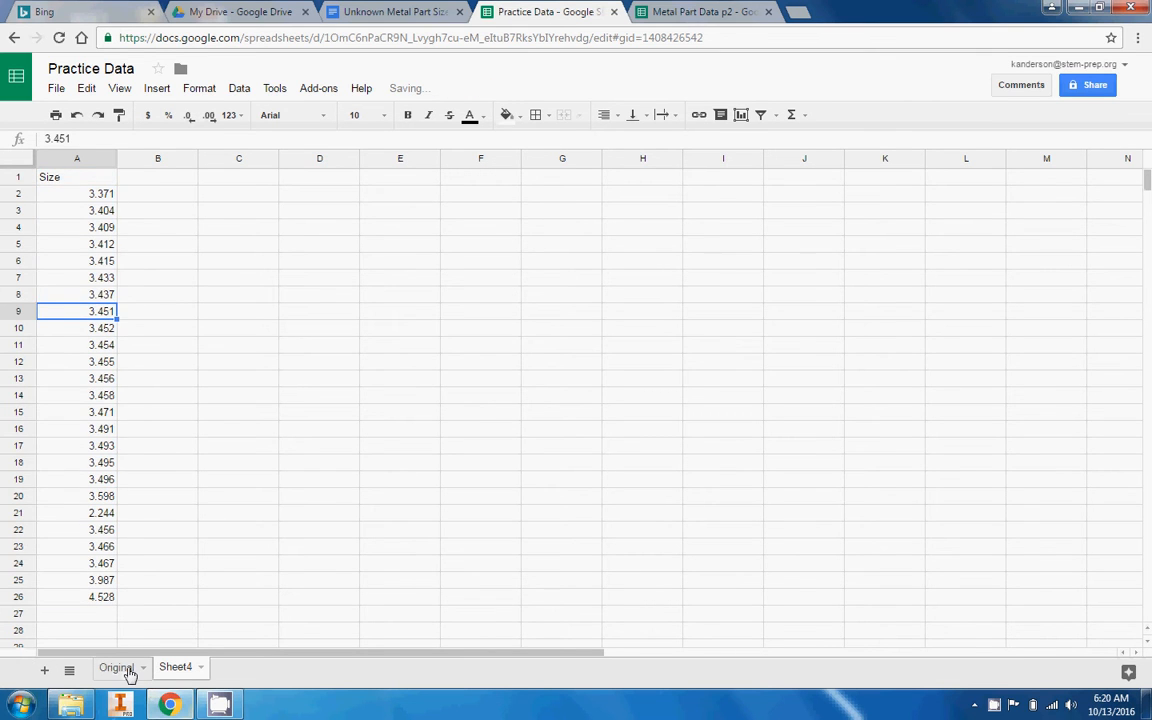
Compare the Size column in the Original sheet with its copy in Sheet4
click(124, 670)
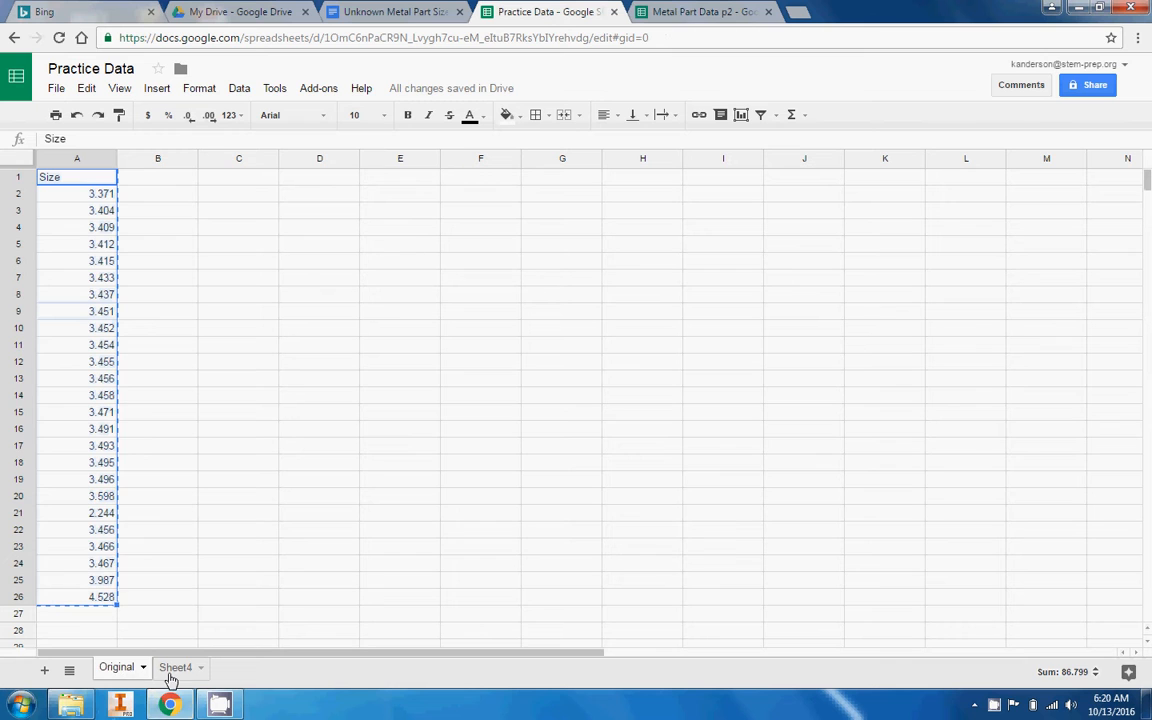
click(172, 668)
click(115, 668)
click(172, 668)
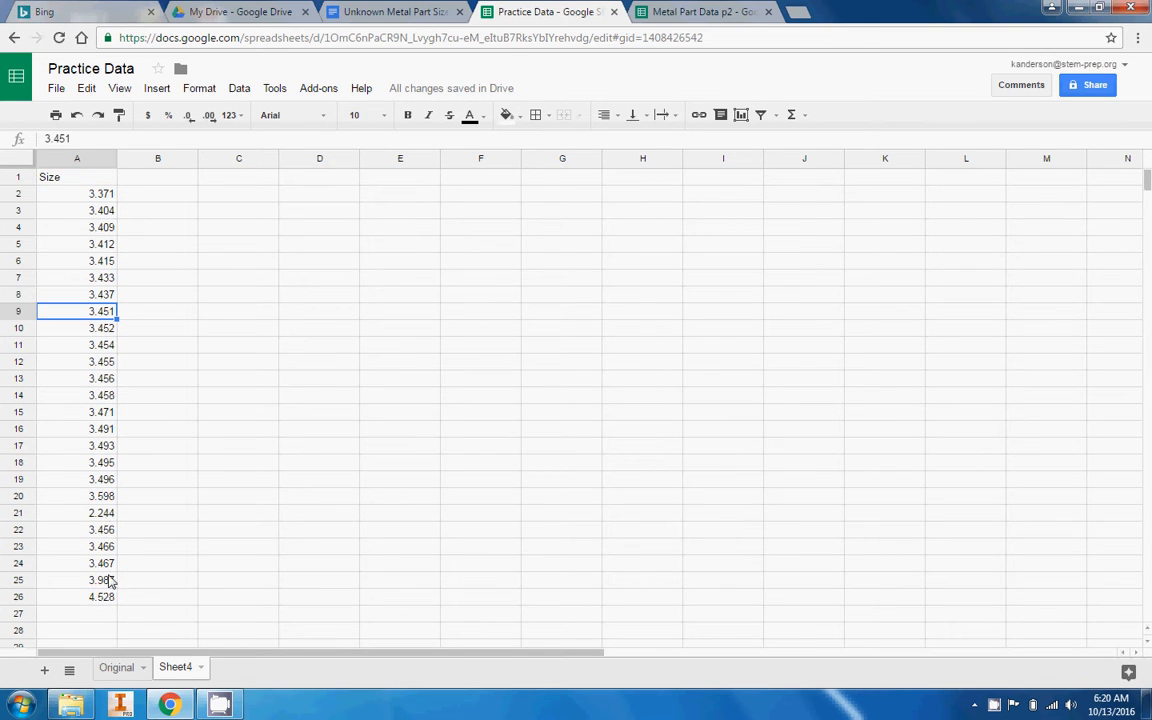
click(119, 677)
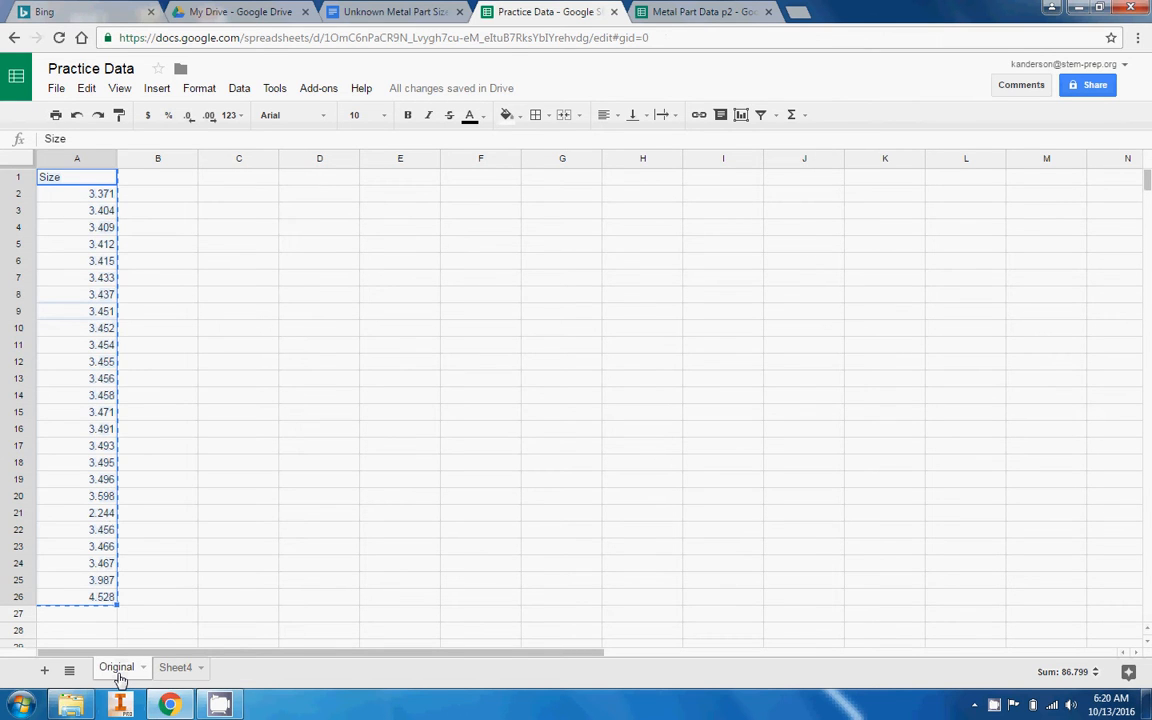
click(176, 667)
click(165, 345)
click(199, 366)
click(188, 476)
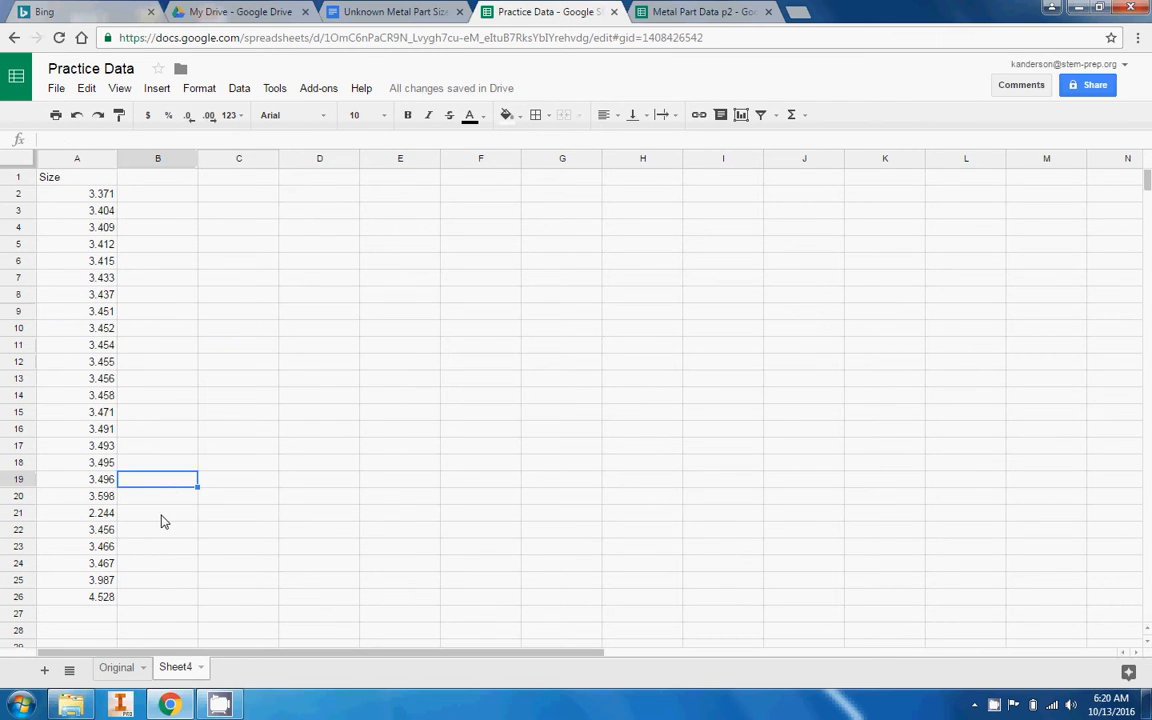
click(154, 548)
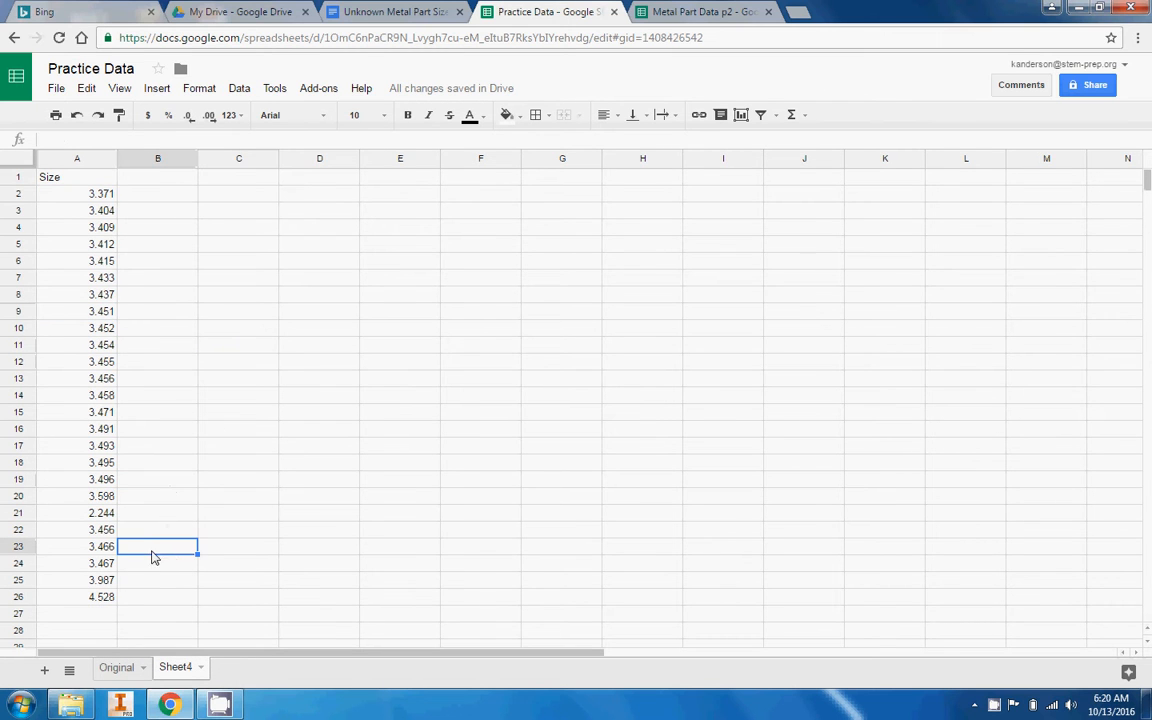
Sort the range A1:A26 in Sheet4 by column A in ascending order and delete the Size label below the numbers
click(88, 177)
drag(88, 210, 77, 600)
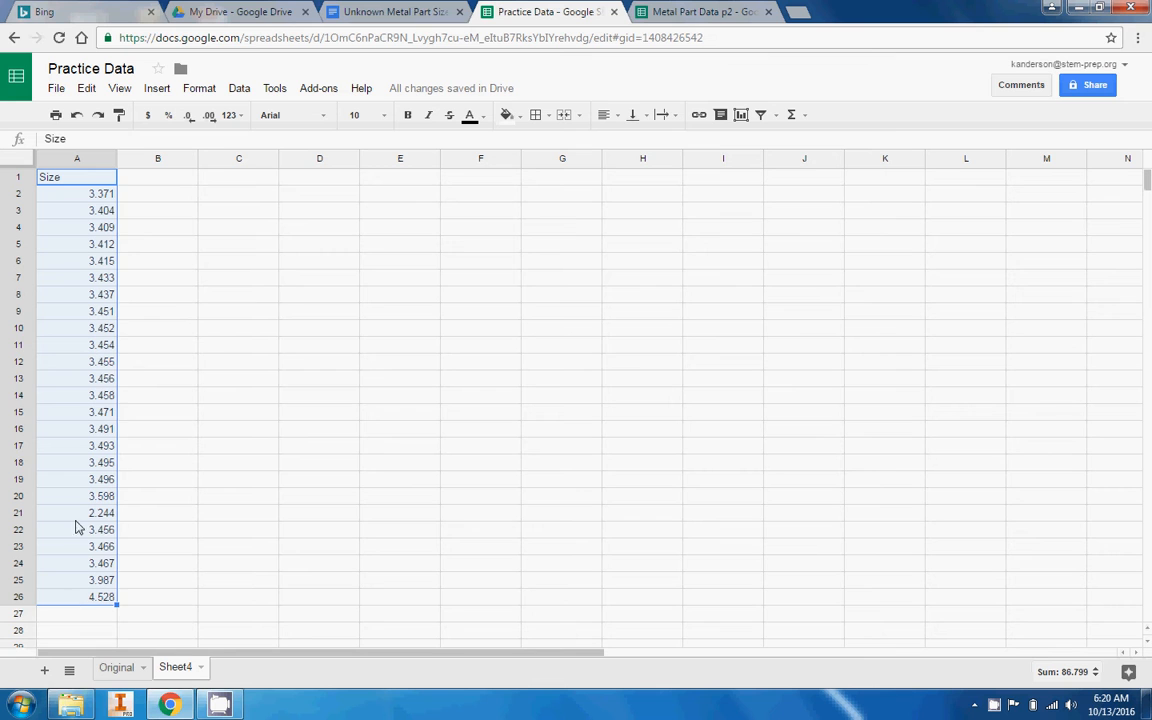
click(242, 90)
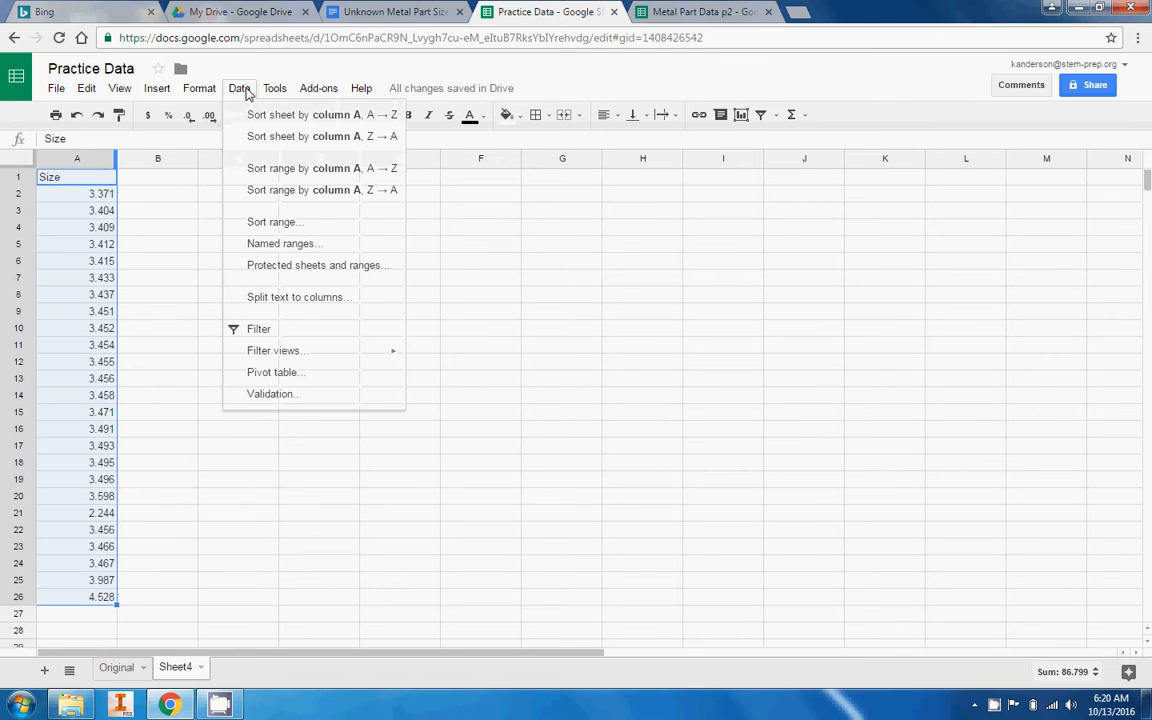
click(264, 172)
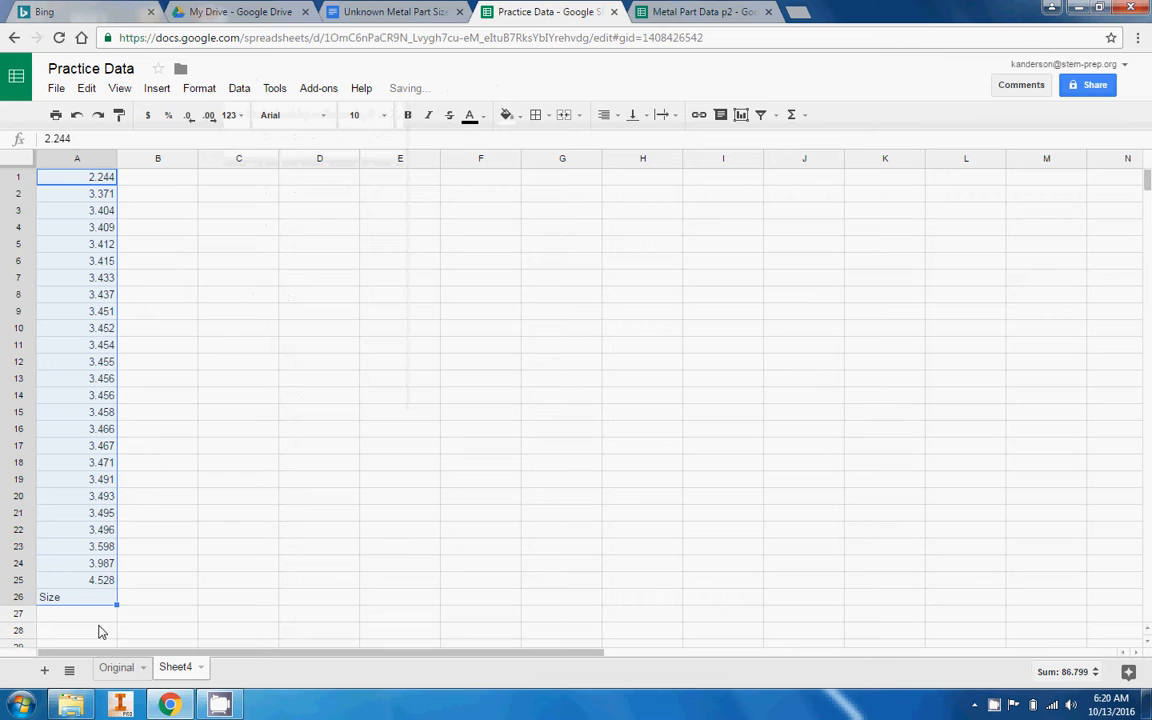
click(70, 600)
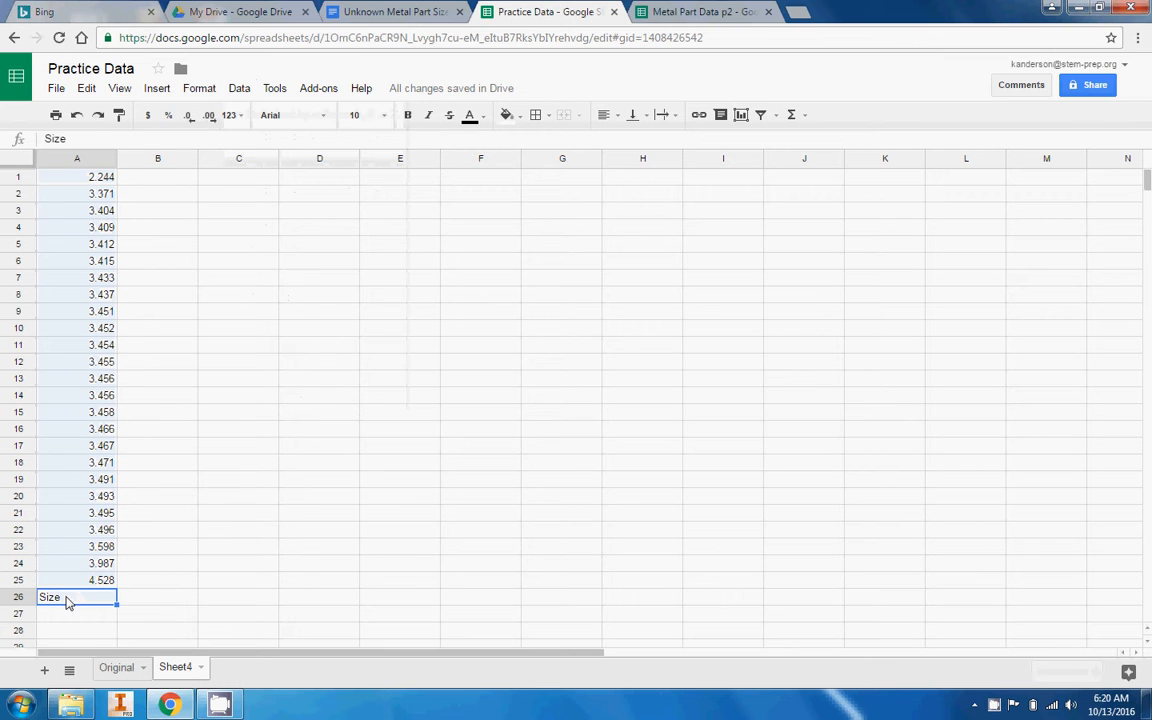
key(Delete)
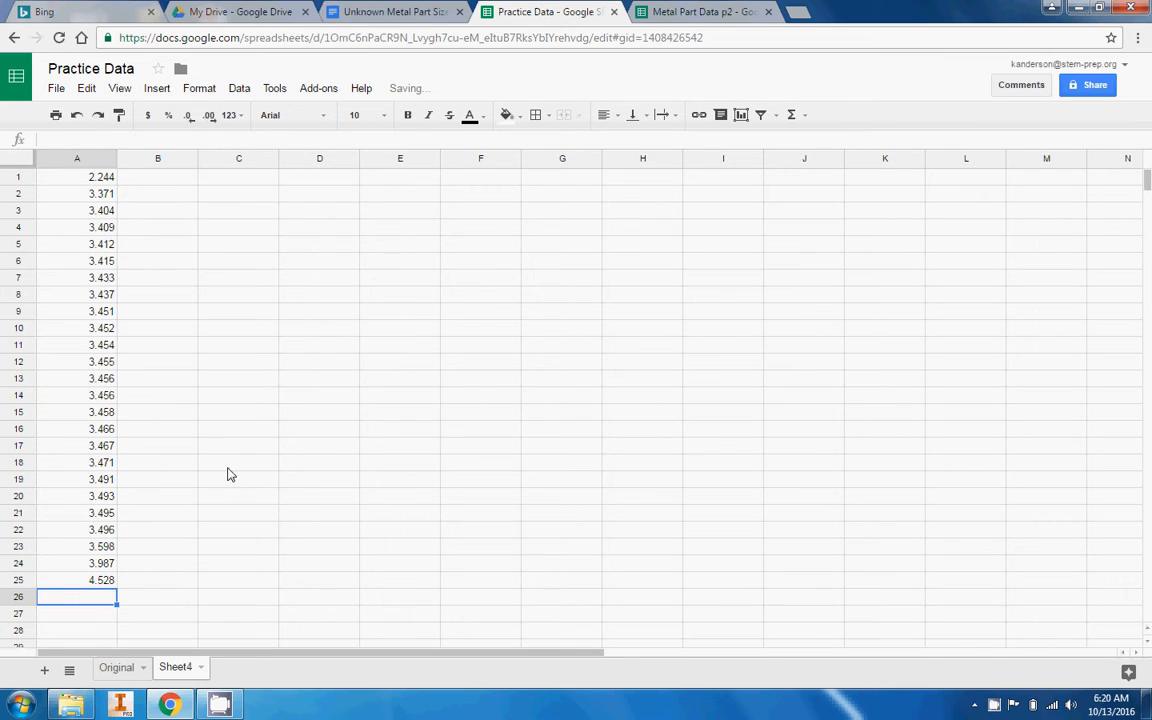
Examine the smallest and largest values of the sorted column and the cluster of values in A3:A22
click(77, 180)
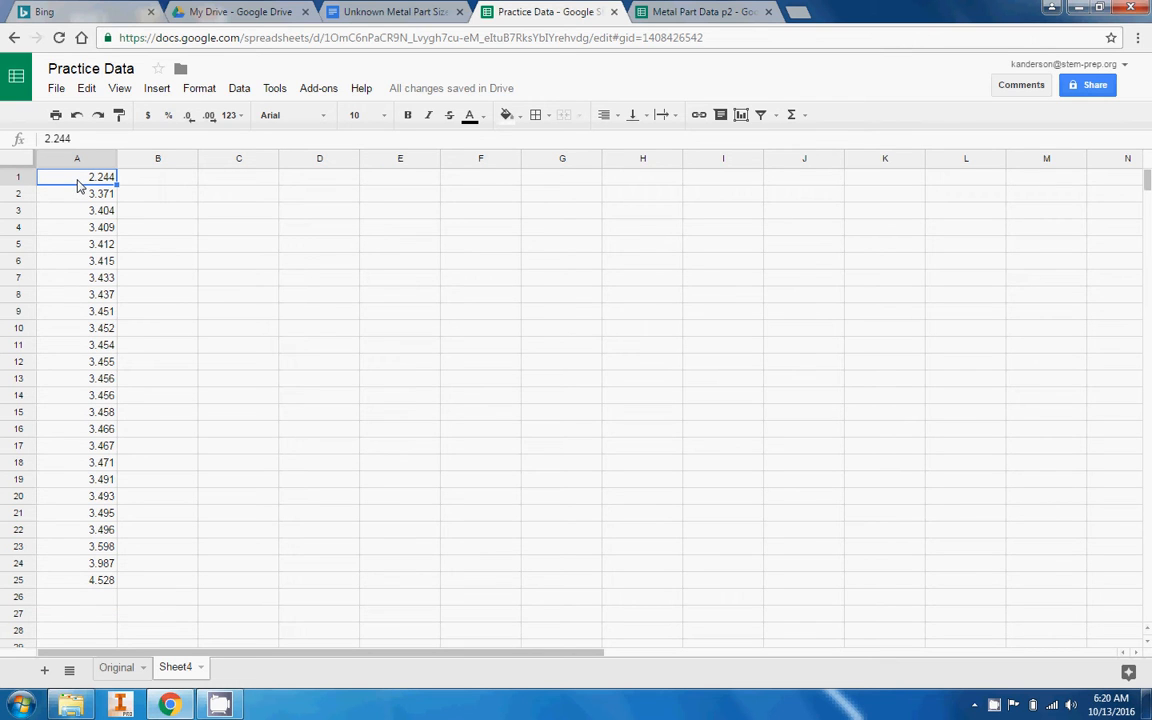
click(78, 583)
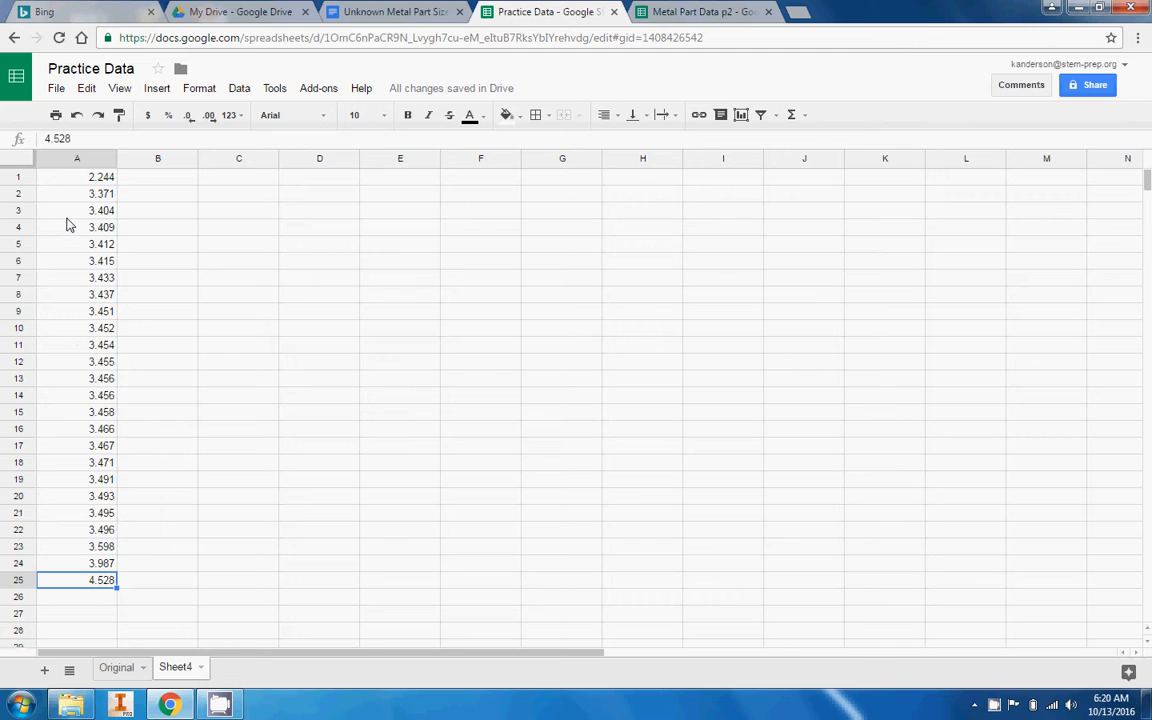
drag(68, 209, 82, 533)
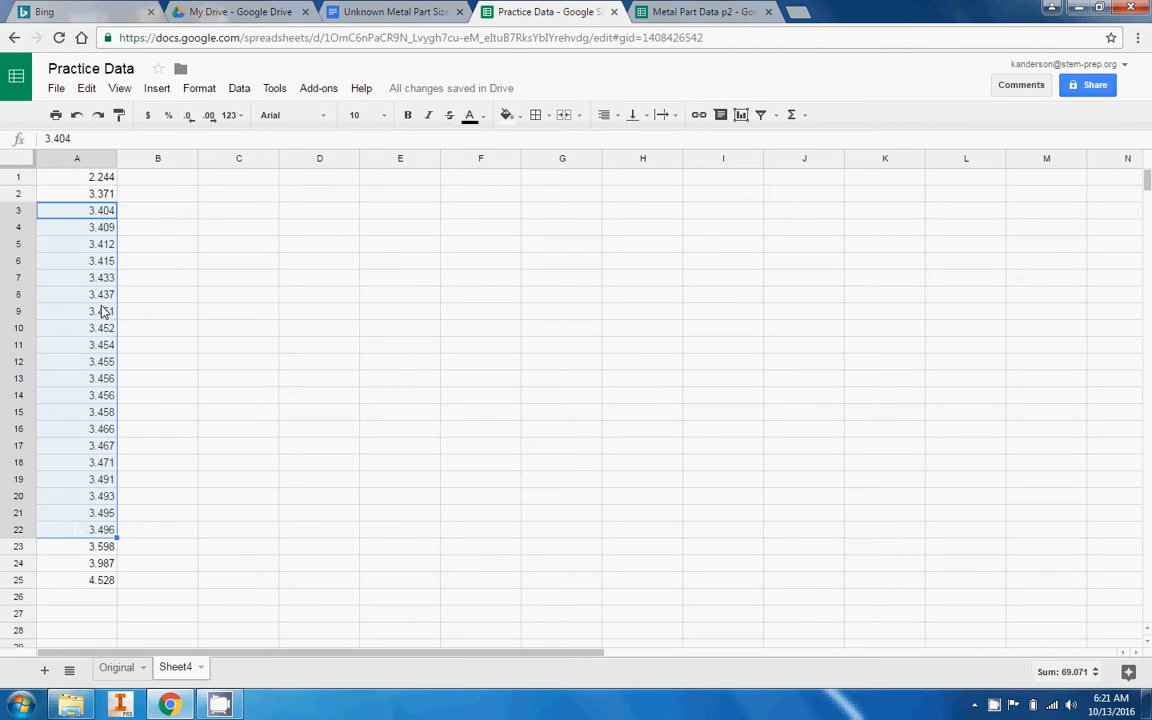
click(63, 445)
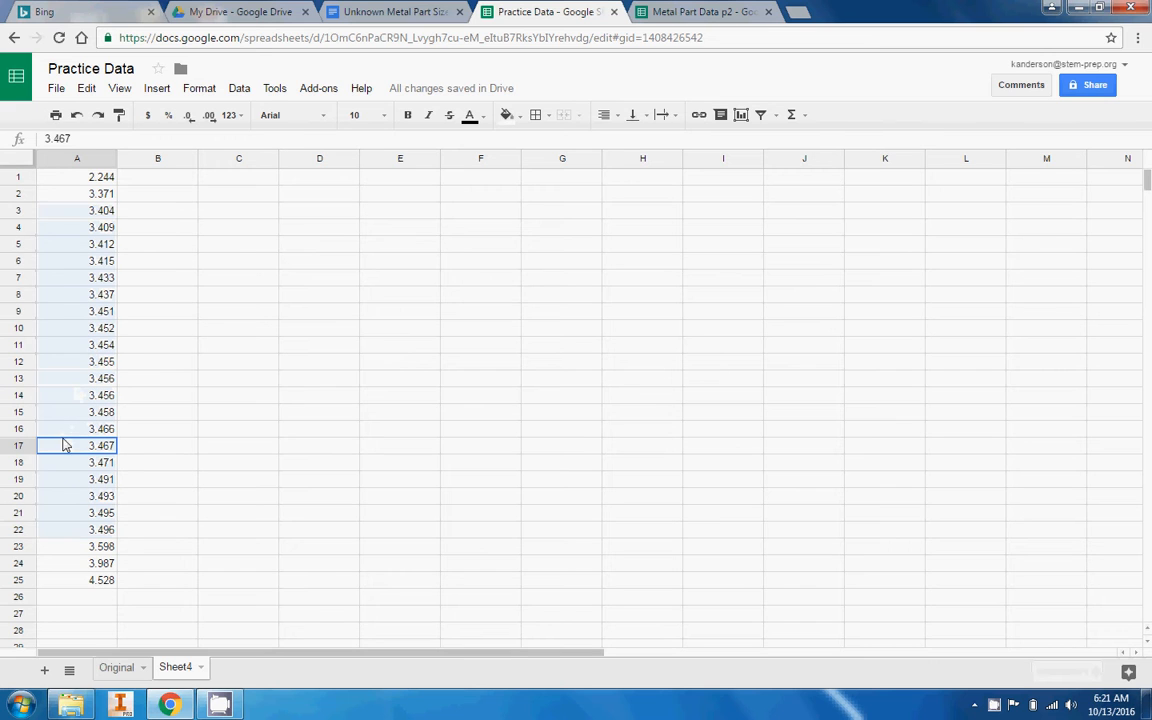
Enter the labels mean, median, mode and standard deviation in cells B26 to B29
click(75, 600)
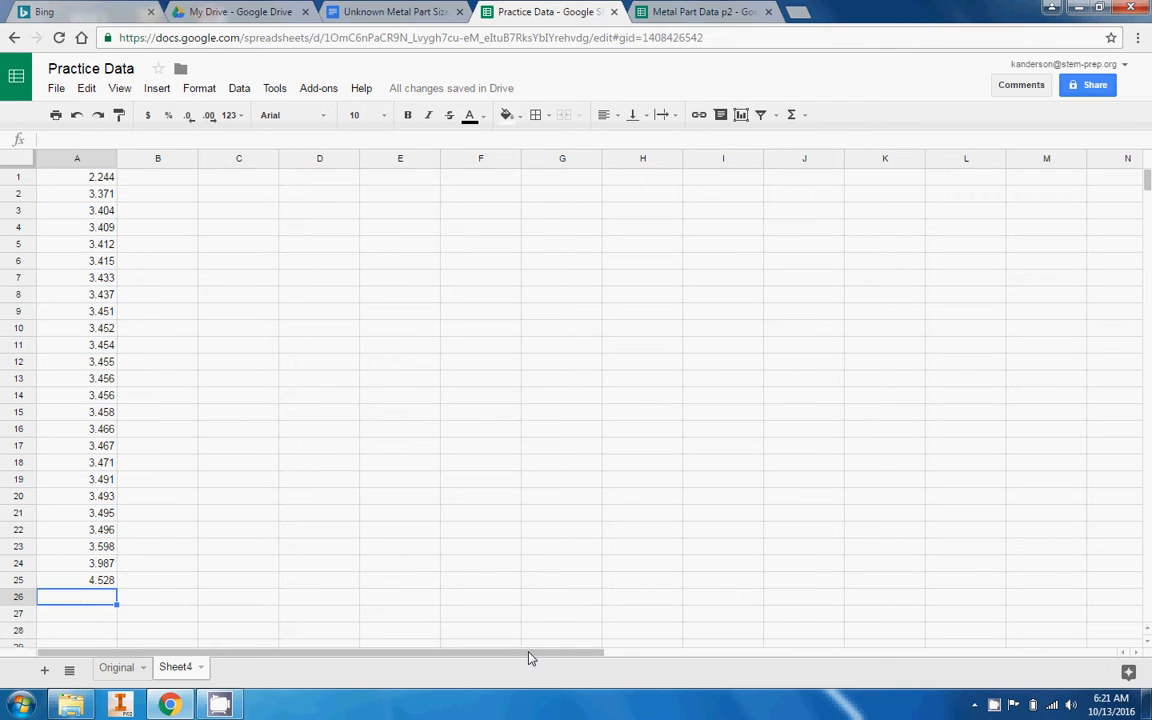
click(144, 599)
text(mean)
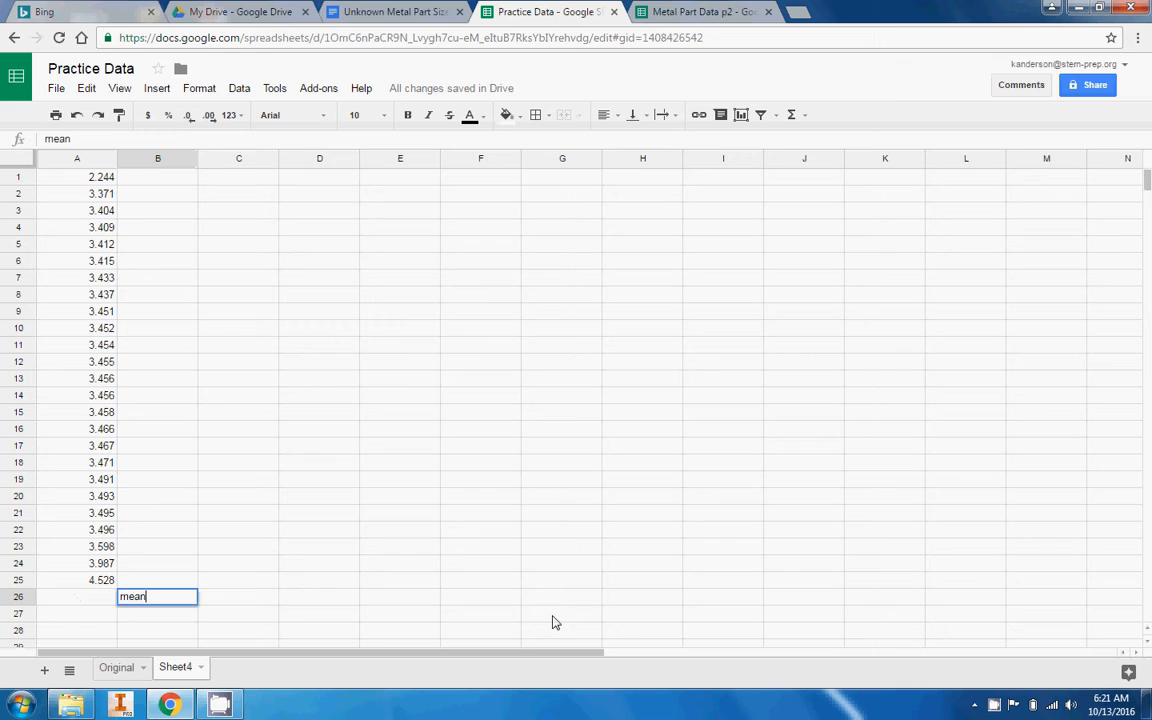
key(Return)
text(median)
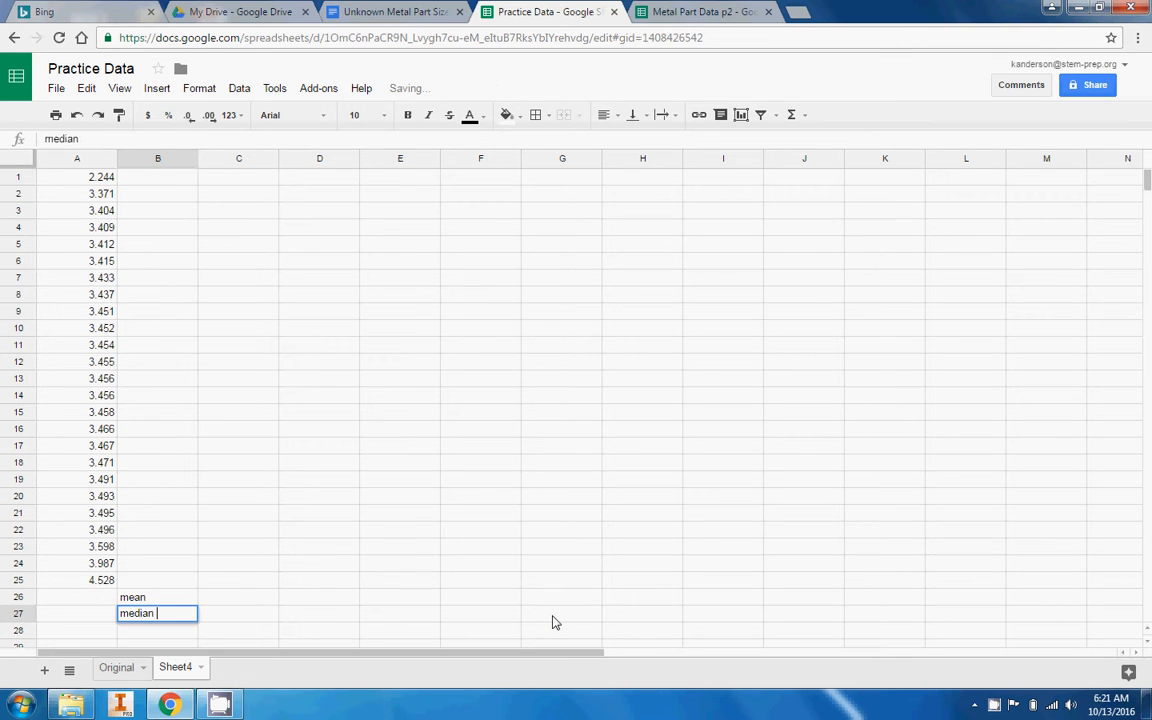
key(Return)
text(mode)
key(Return)
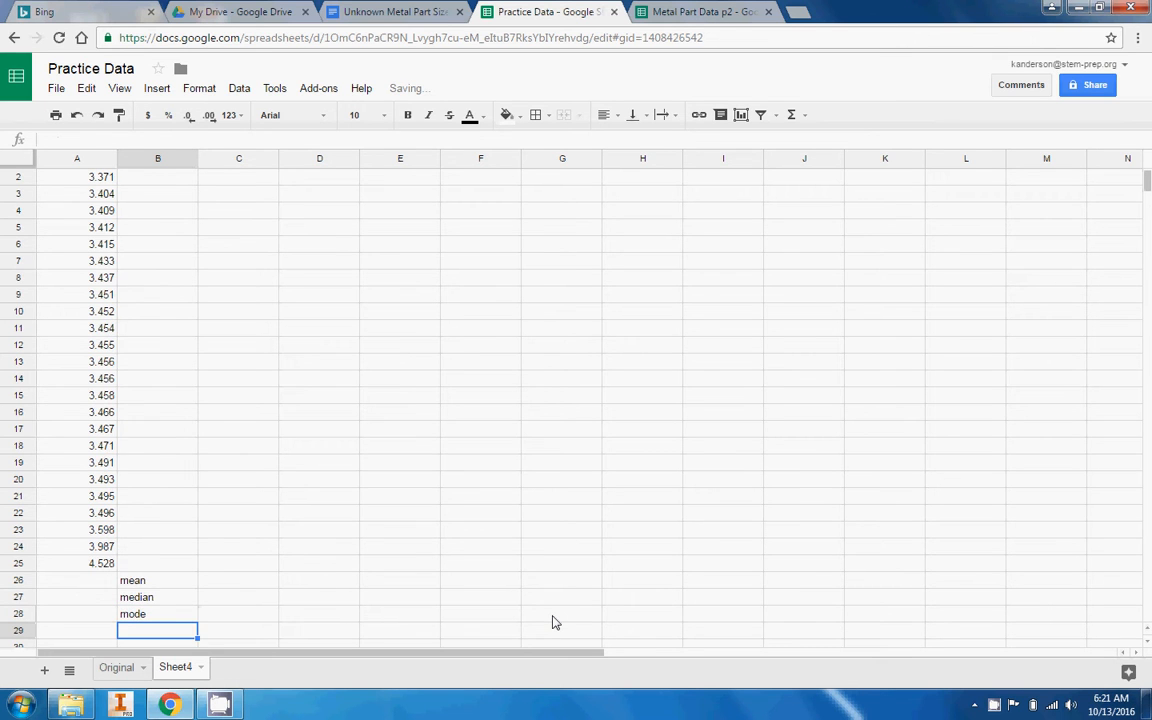
text(standard deviation)
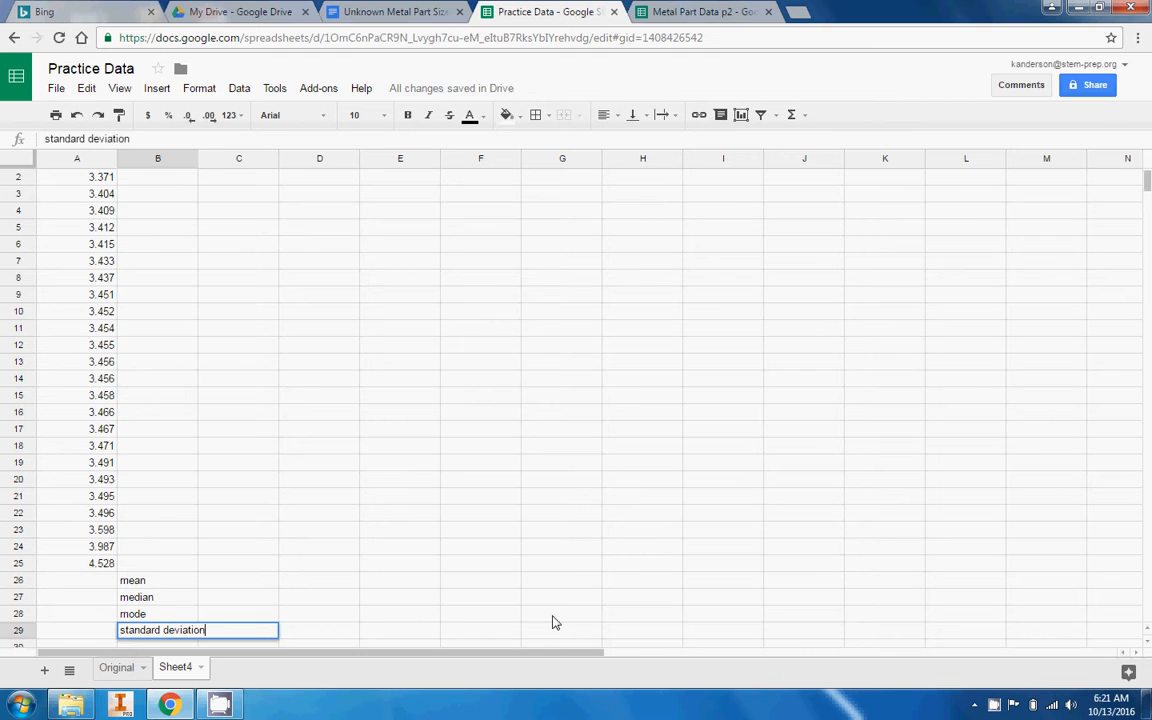
key(Return)
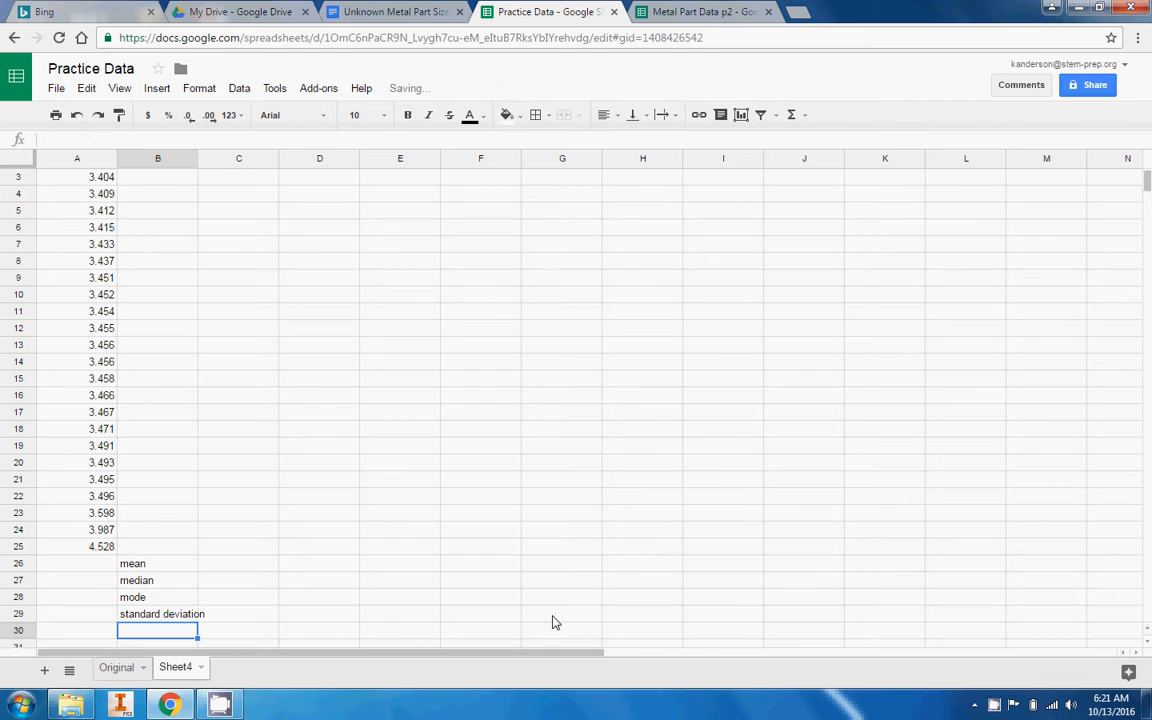
Calculate the mean of the range A3:A25 in cell A26 with the AVERAGE function
click(87, 553)
click(86, 566)
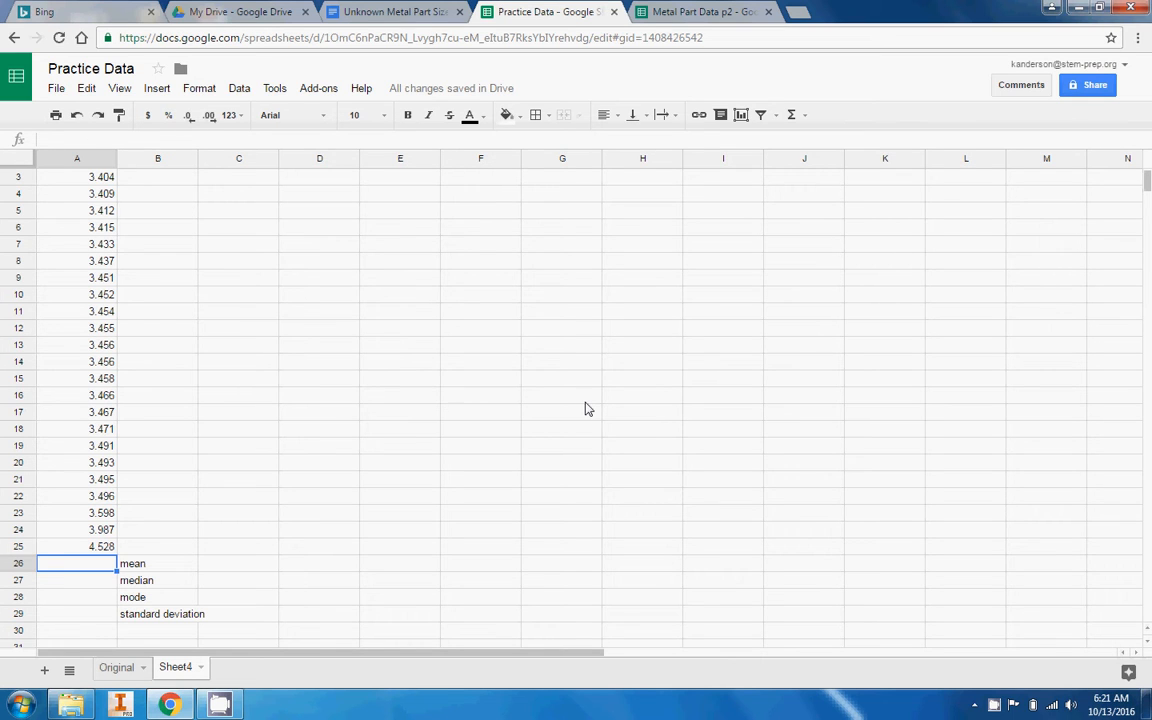
text(=)
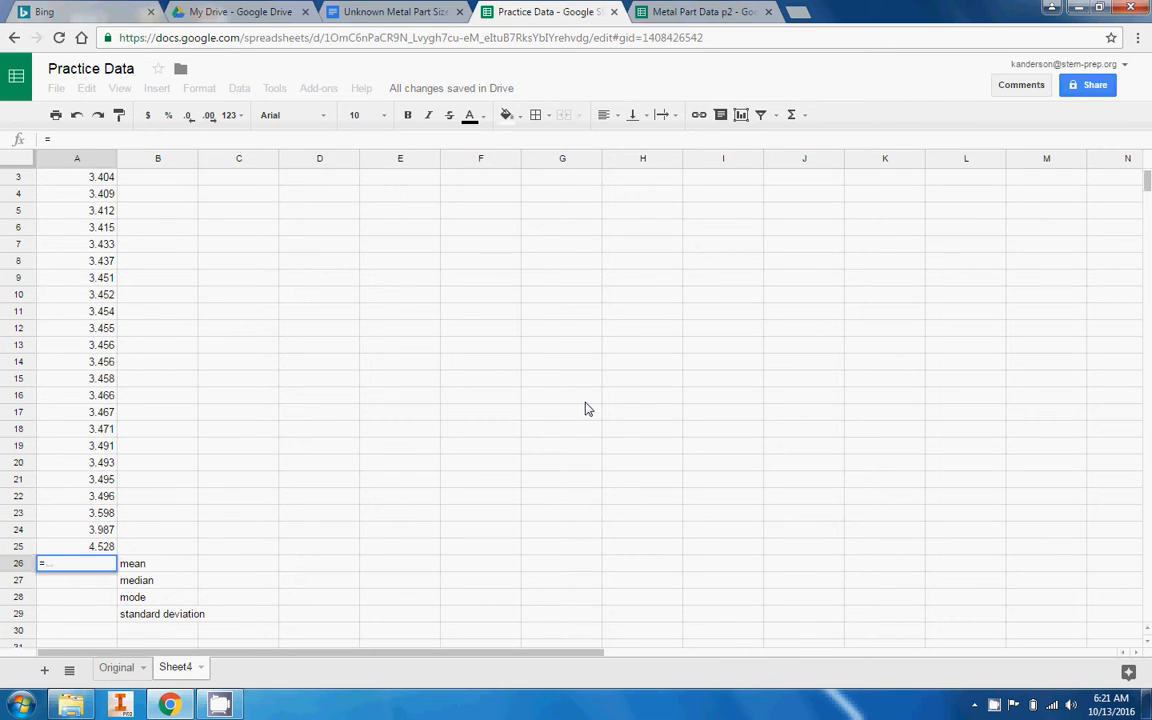
text(aver)
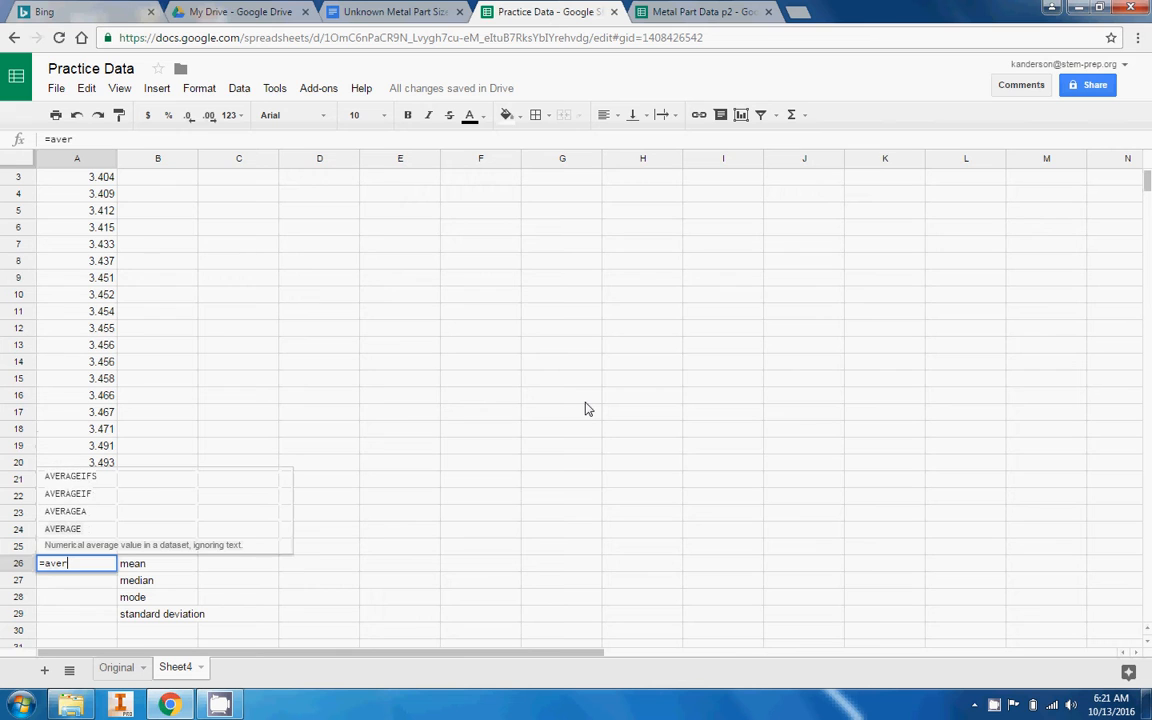
click(126, 549)
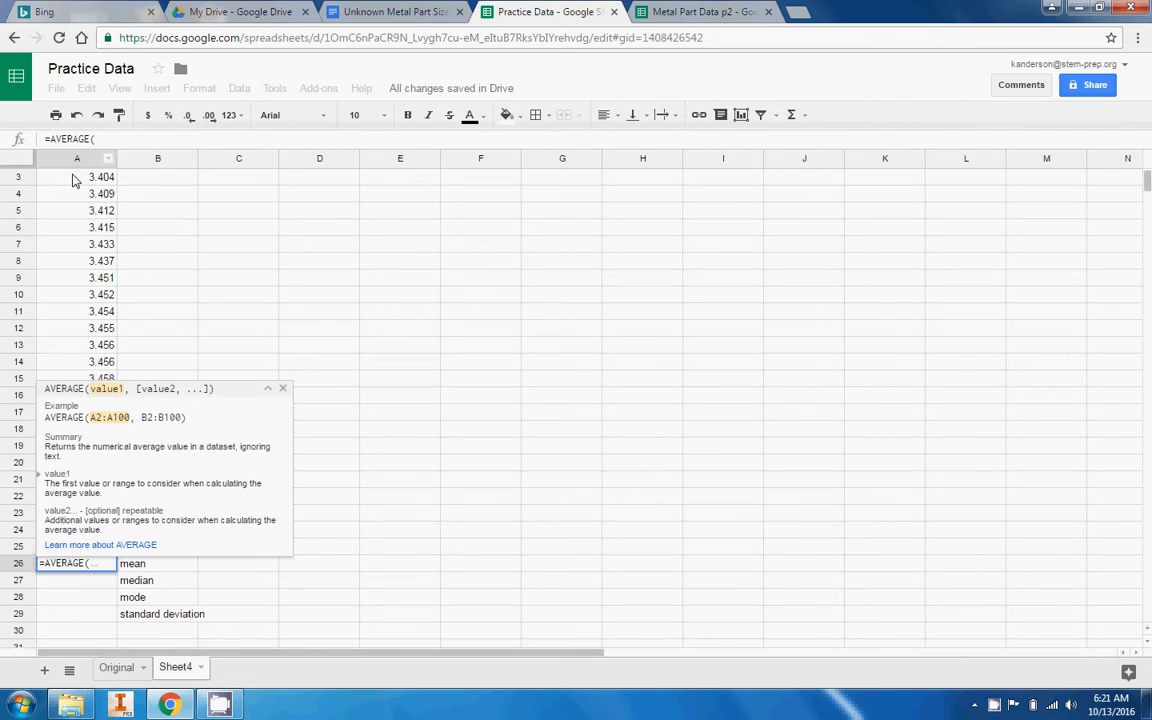
drag(77, 177, 88, 543)
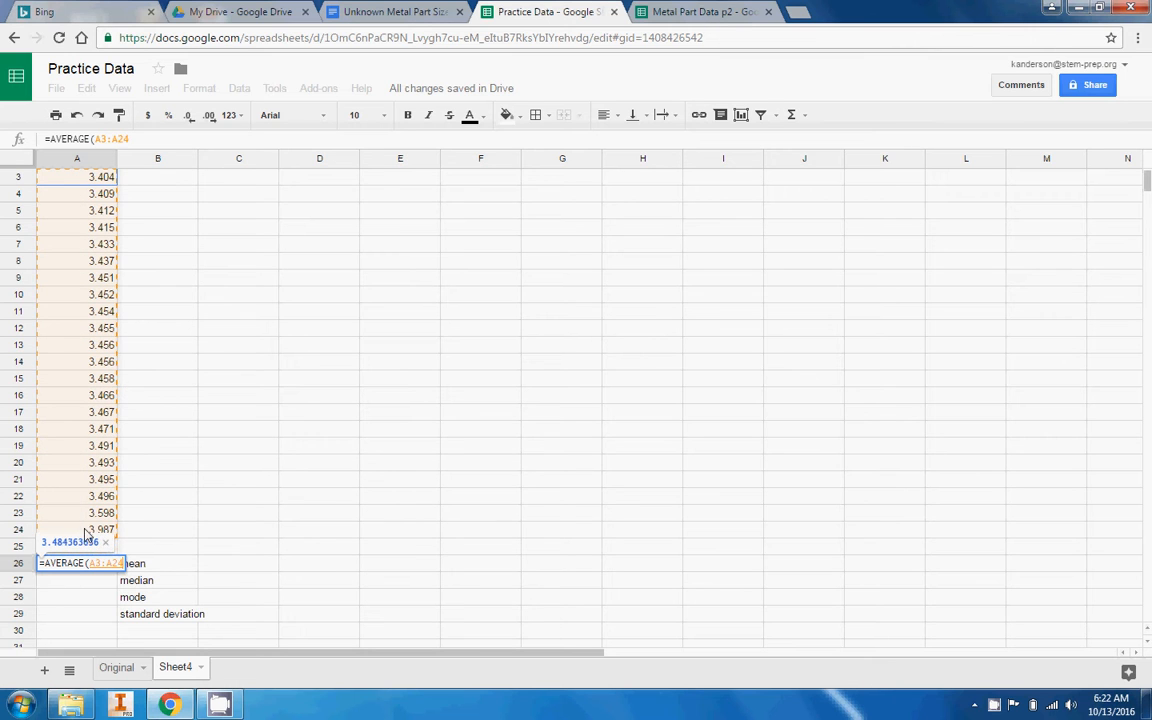
key(Return)
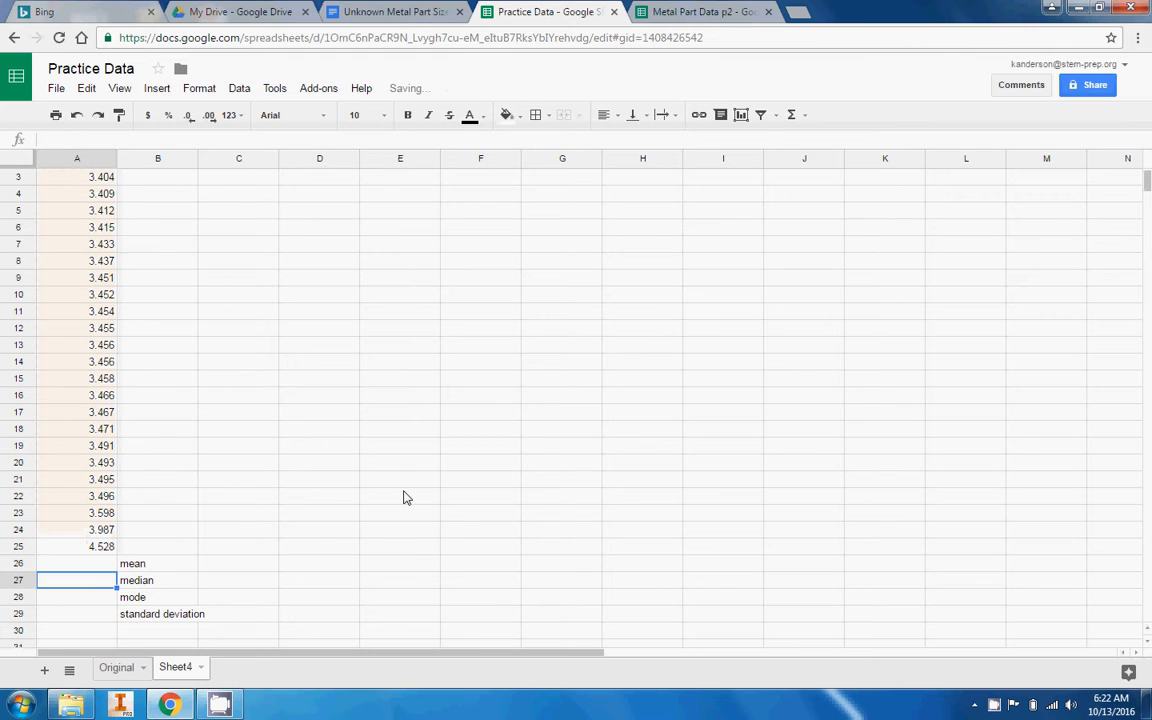
click(96, 567)
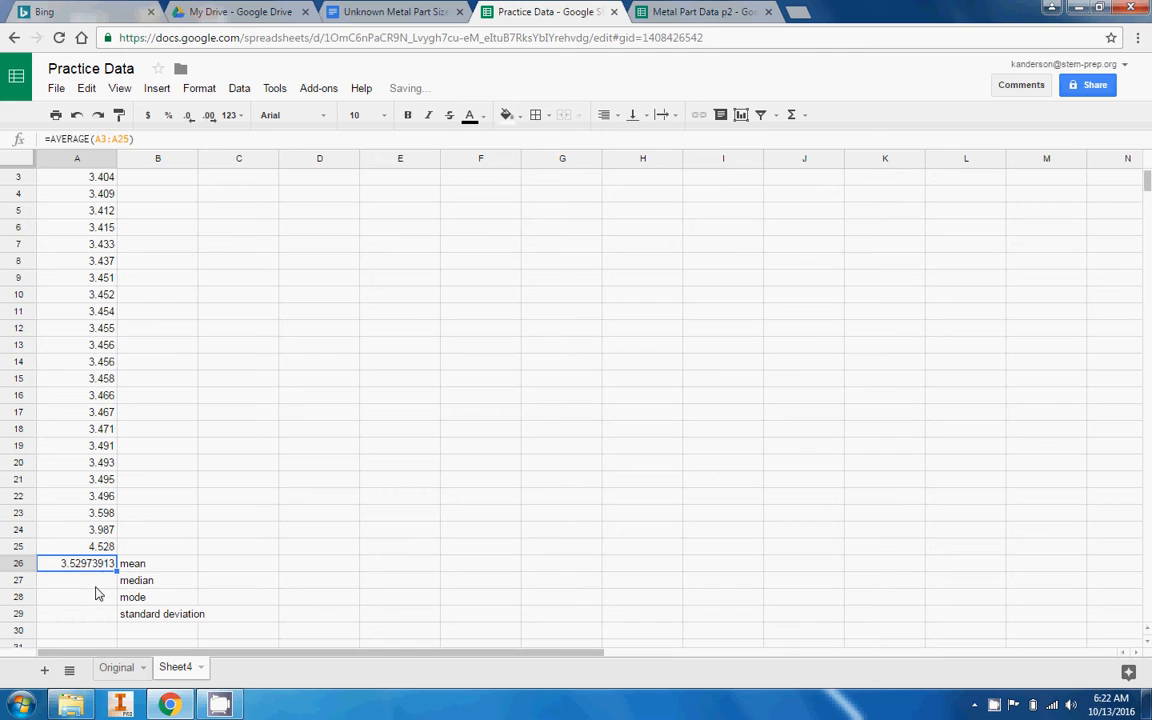
Calculate the median of the range A3:A25 in cell A27 with the MEDIAN function
click(98, 592)
text(=median)
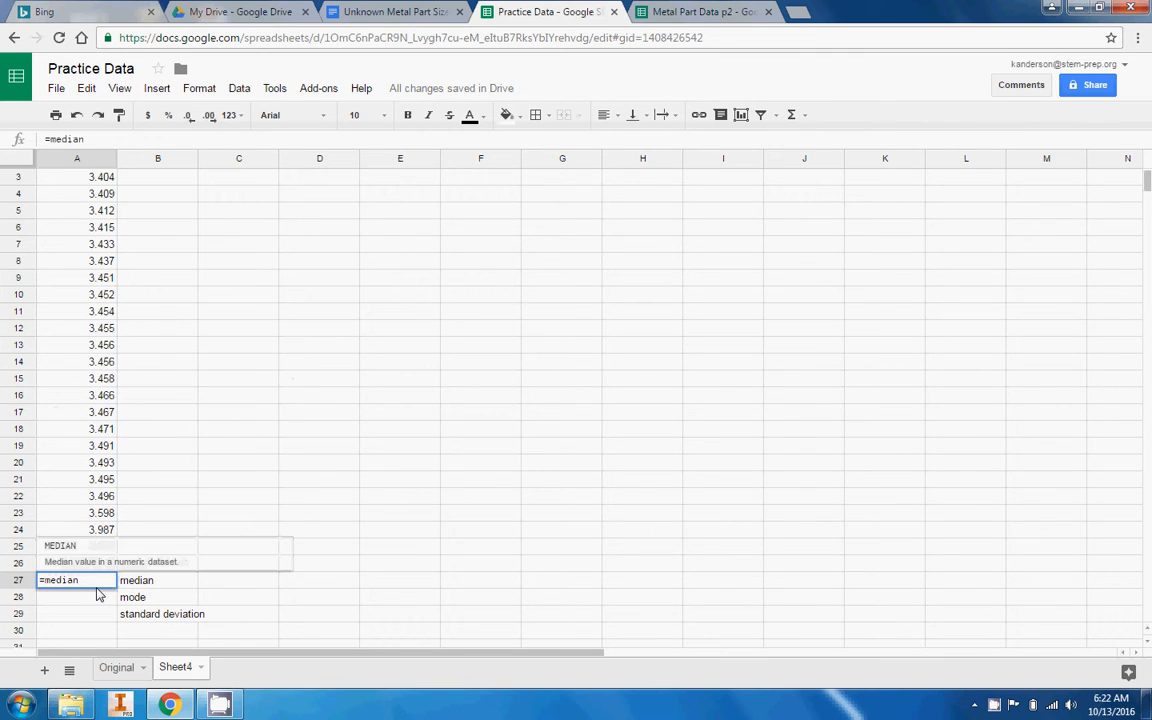
key(Tab)
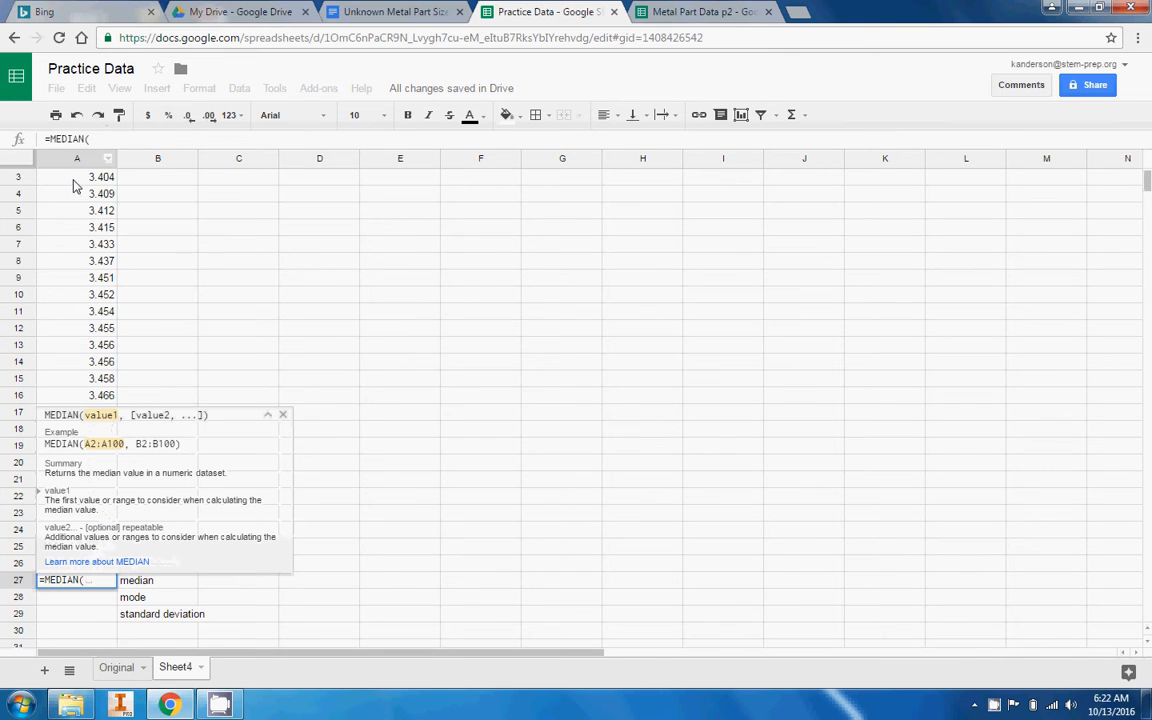
drag(73, 176, 76, 495)
drag(73, 540, 76, 556)
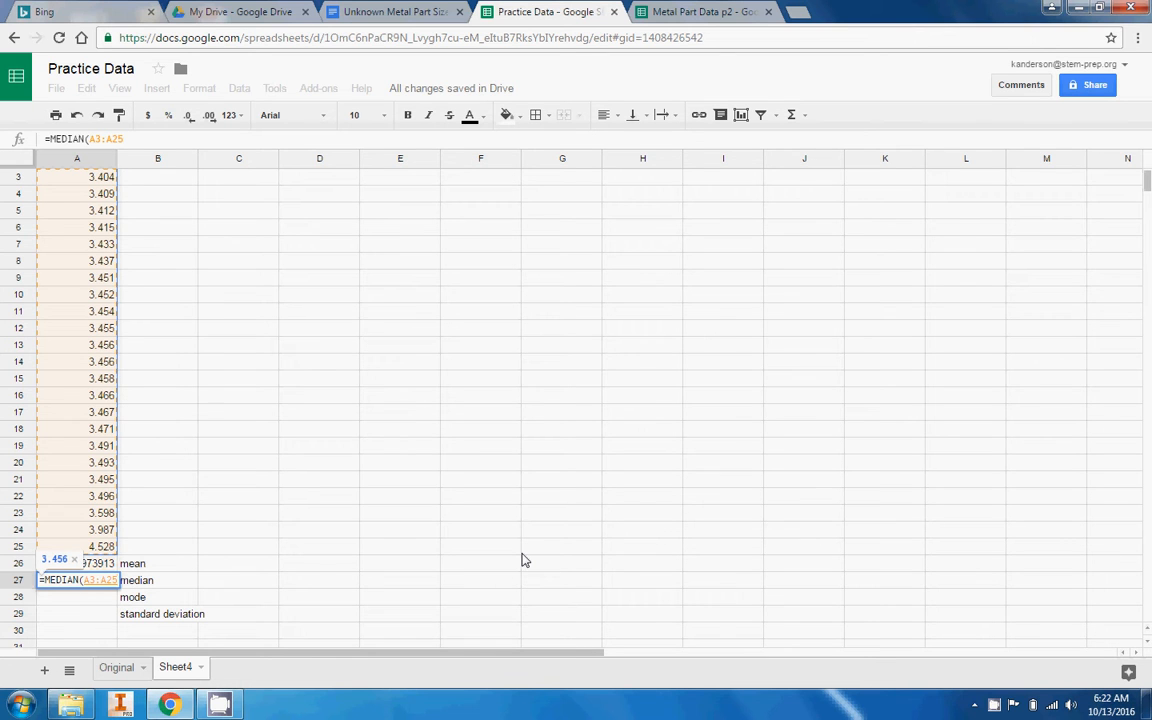
key(Return)
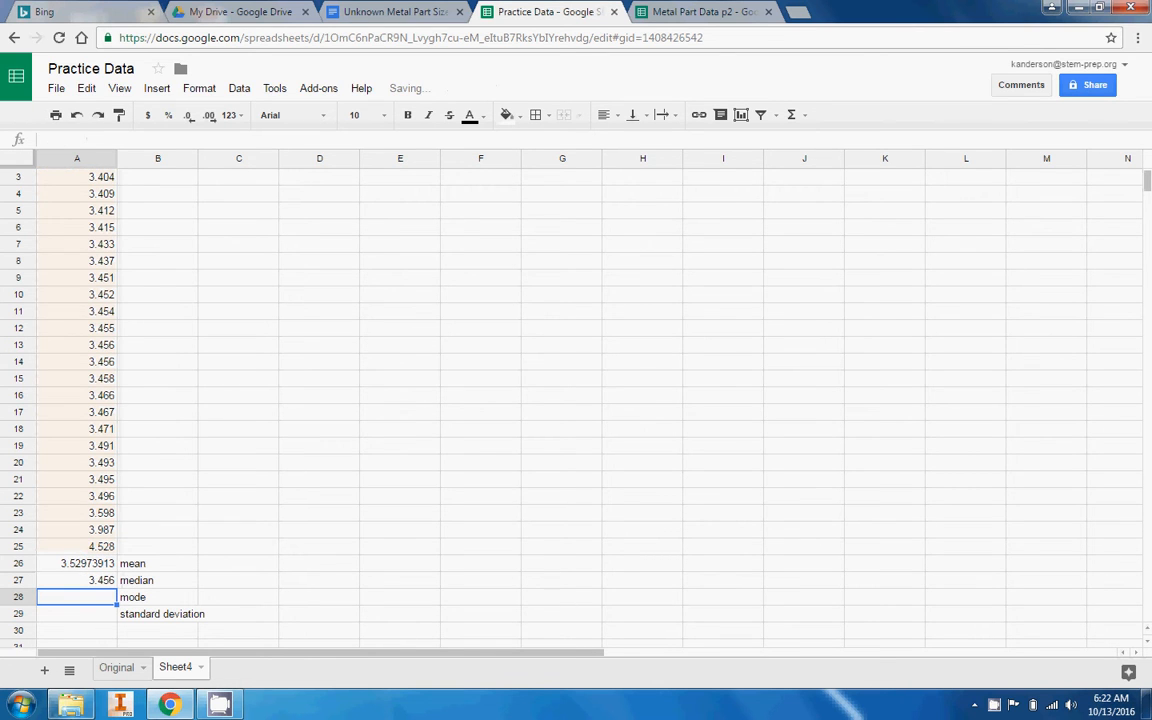
Calculate the standard deviation of the range A3:A25 in cell A29 with the STDEV function
click(100, 617)
text(=std)
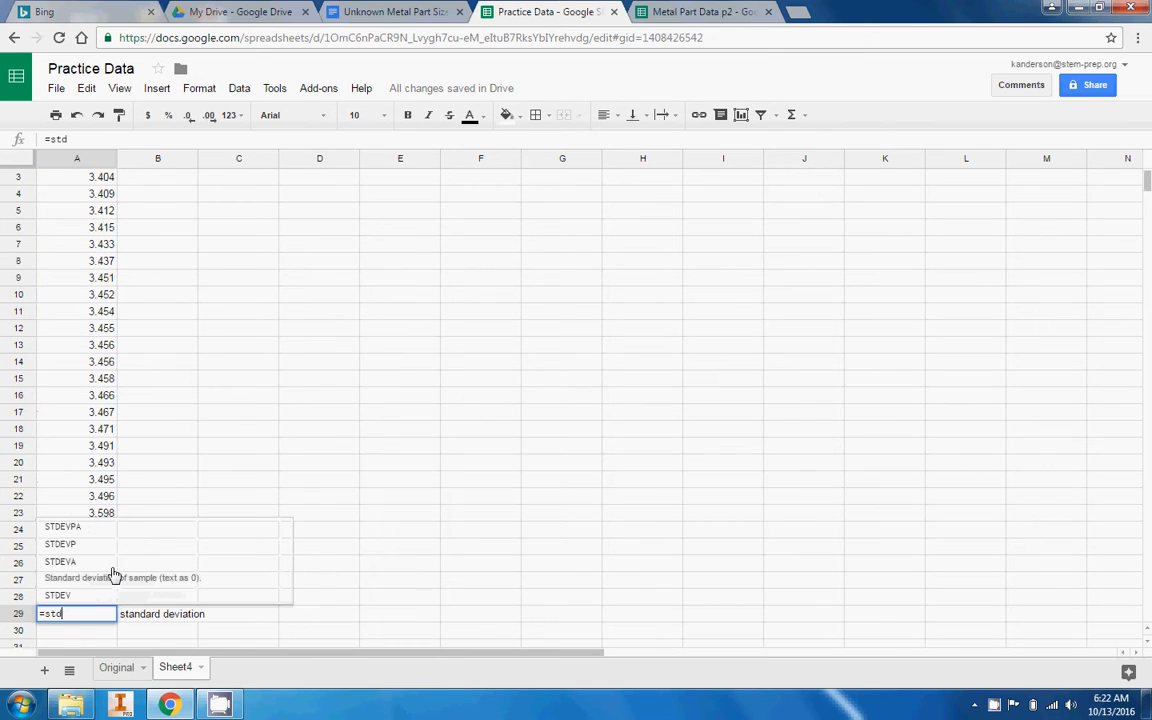
click(97, 600)
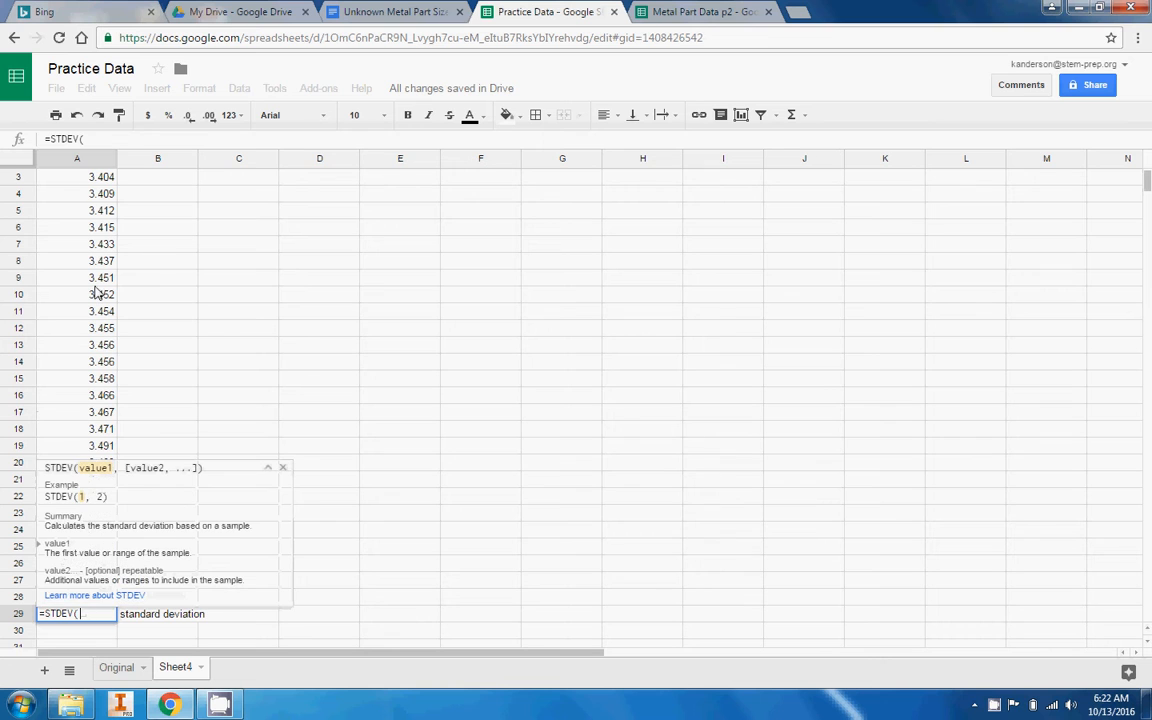
drag(80, 180, 90, 546)
key(Return)
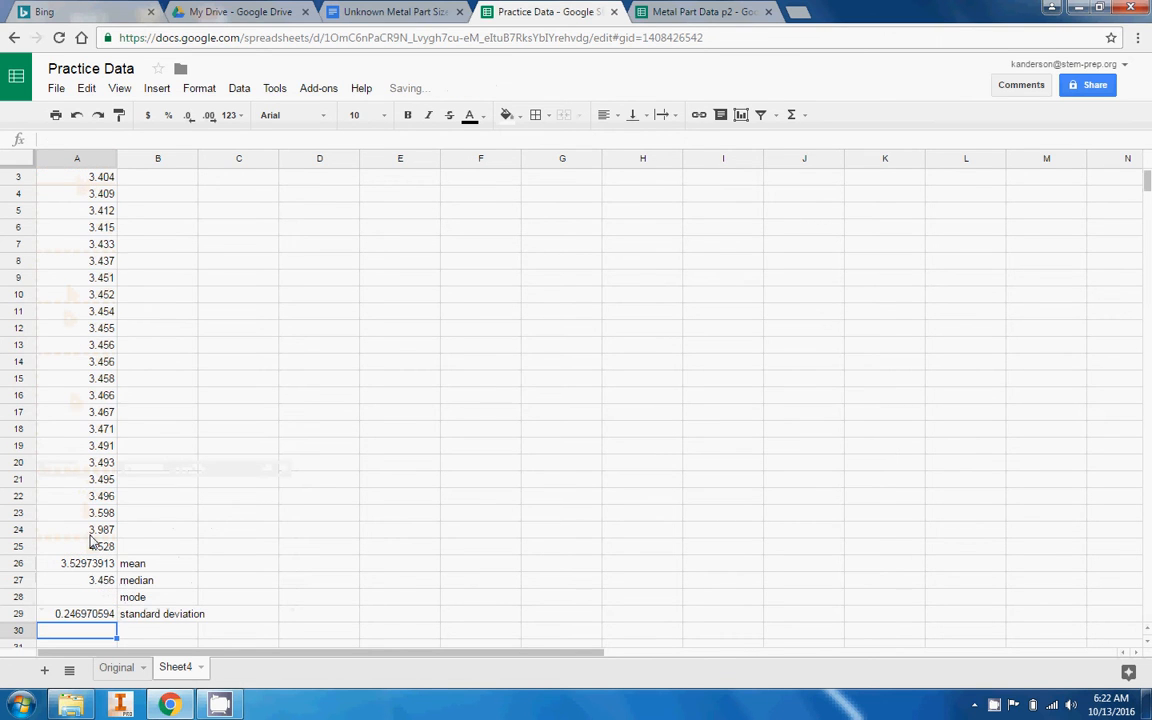
click(85, 613)
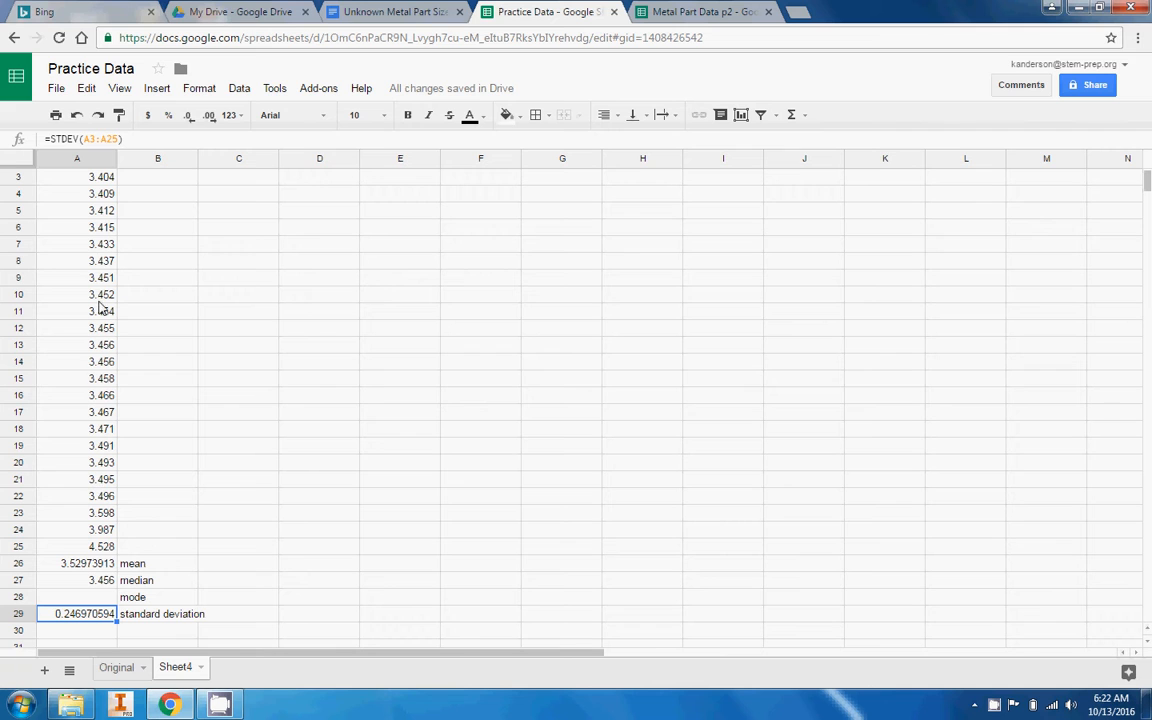
Compare the clustered values in A3:A22 with the outlying values in A23:A25 and A2
click(103, 214)
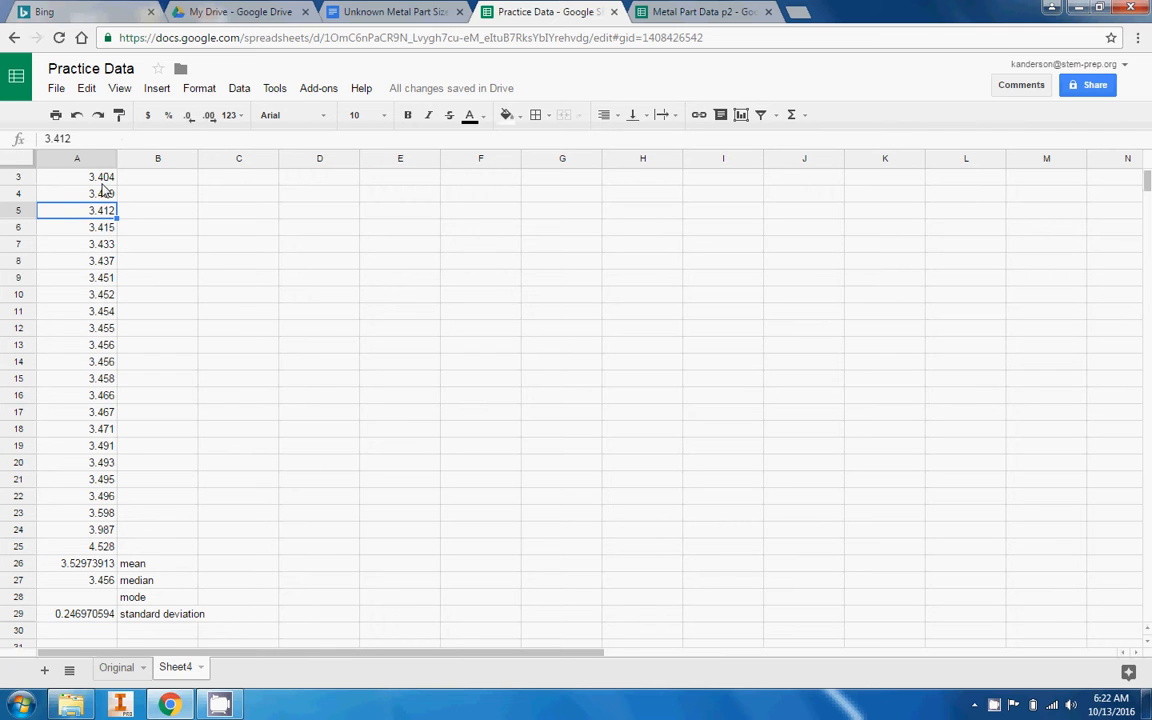
scroll(95, 190, up, 1)
drag(92, 211, 96, 532)
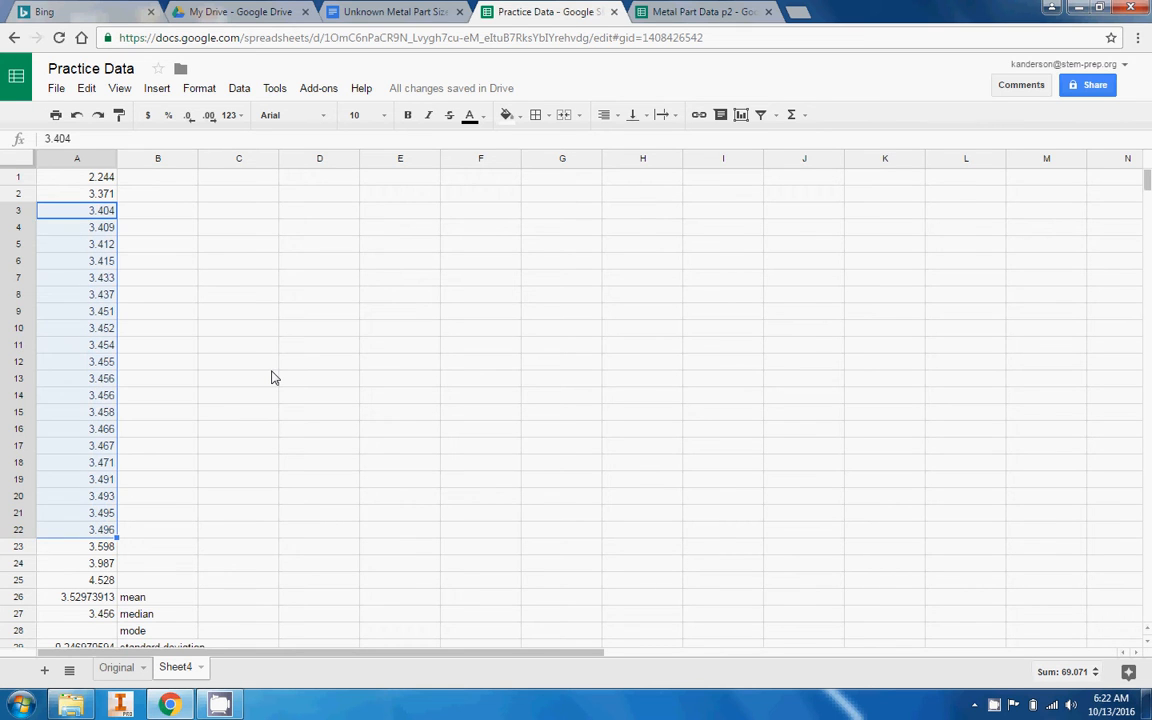
click(106, 550)
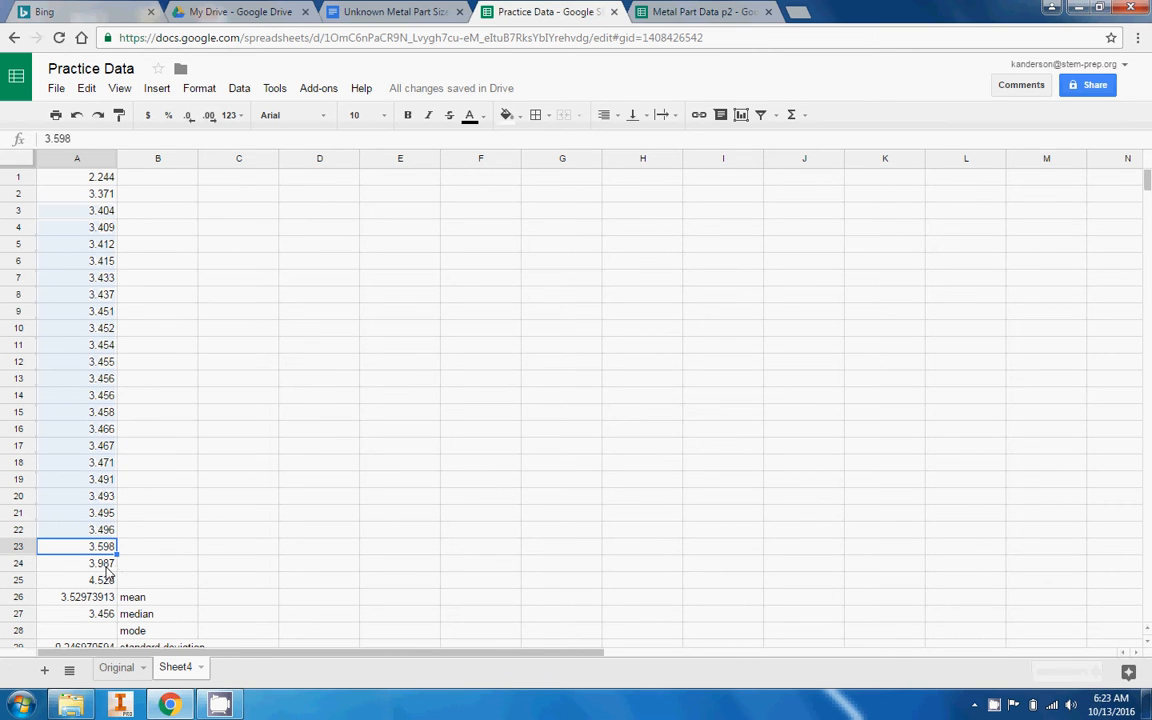
click(104, 566)
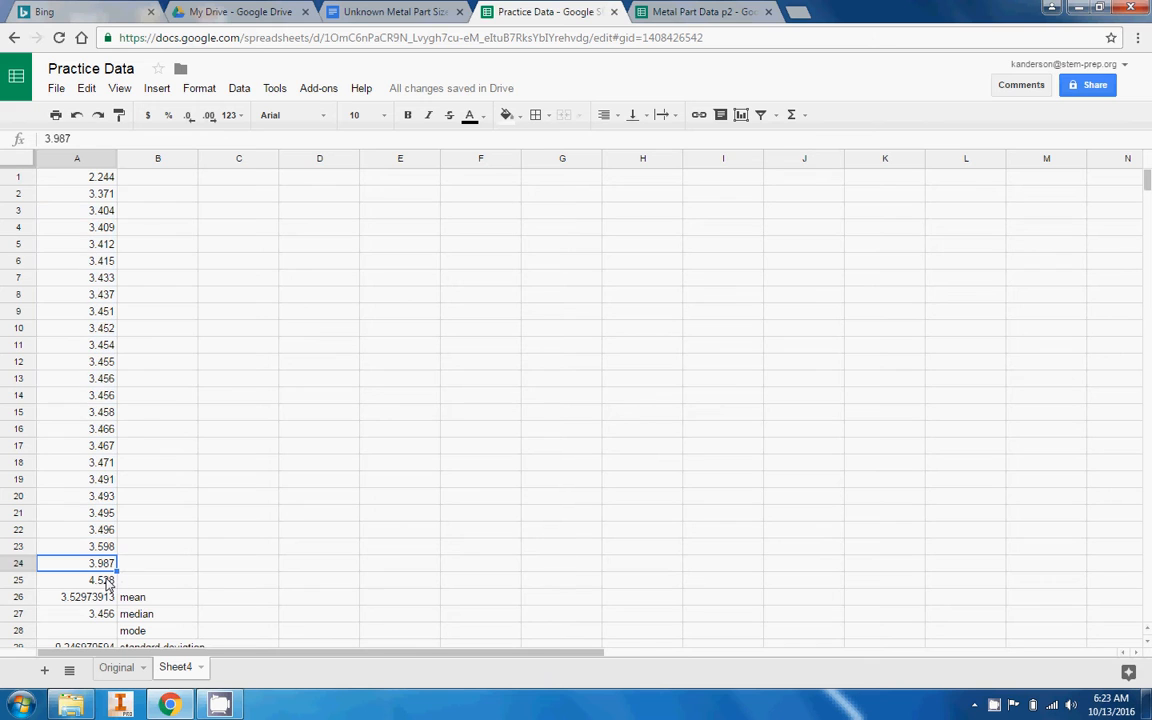
click(105, 582)
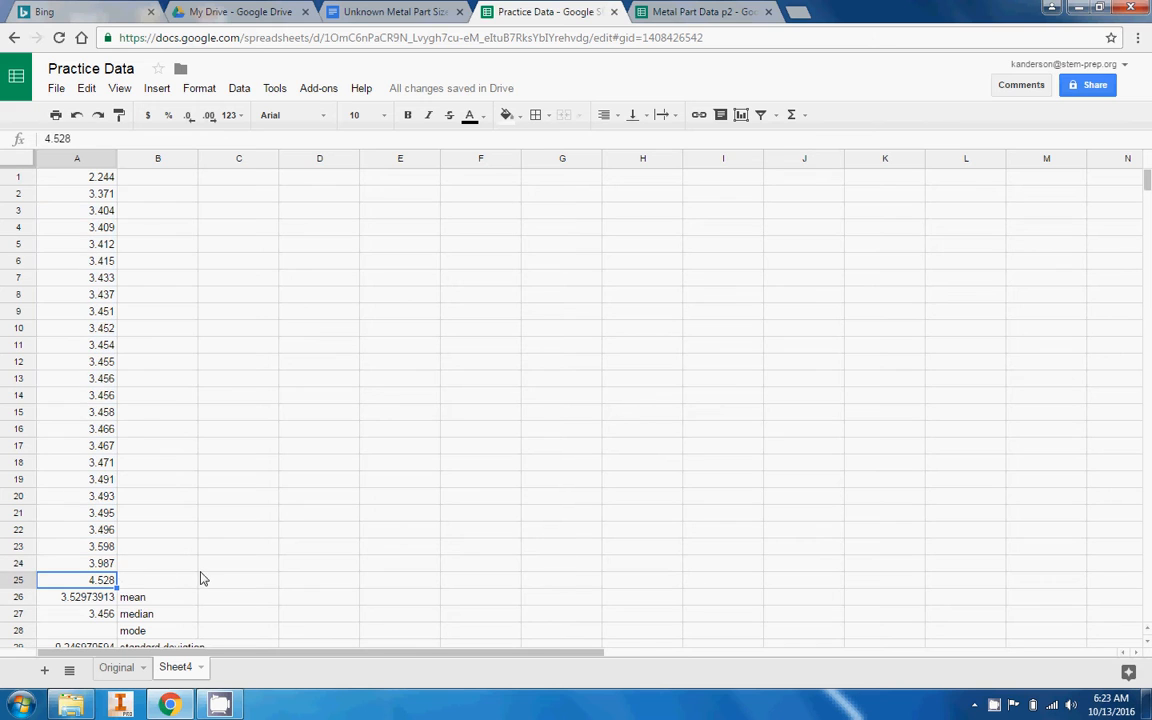
click(104, 195)
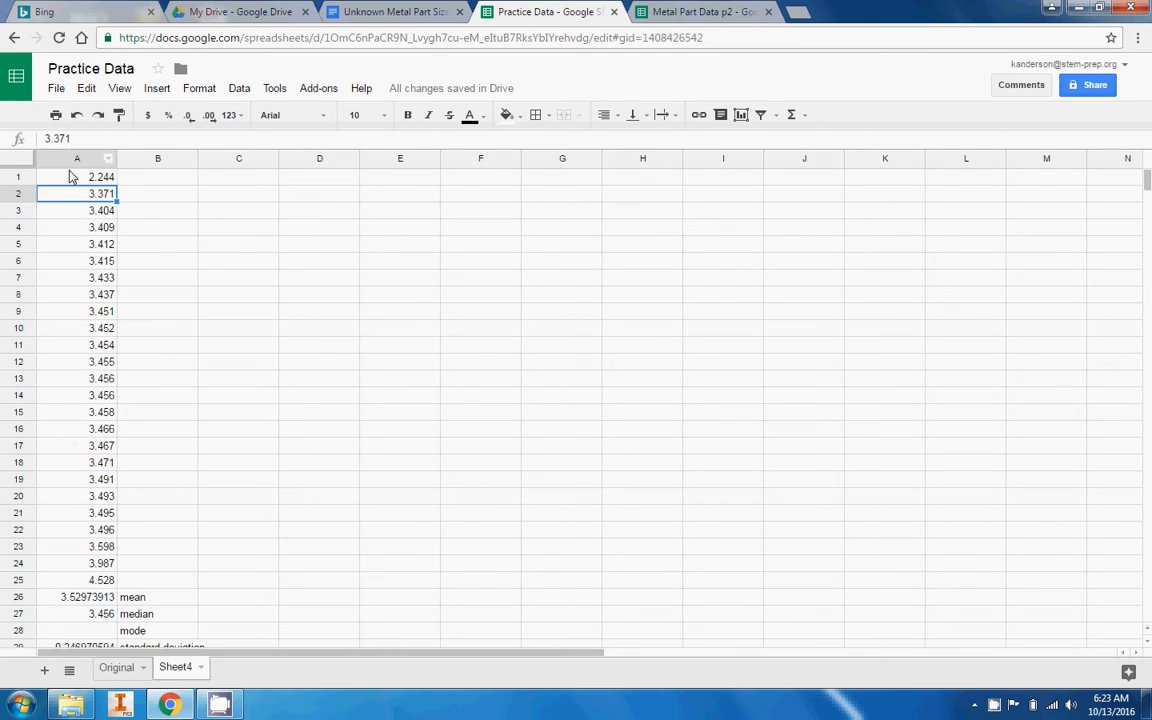
Read the thinking questions in the Unknown Metal Part Size Student Analysis document and return to the Practice Data spreadsheet
click(355, 10)
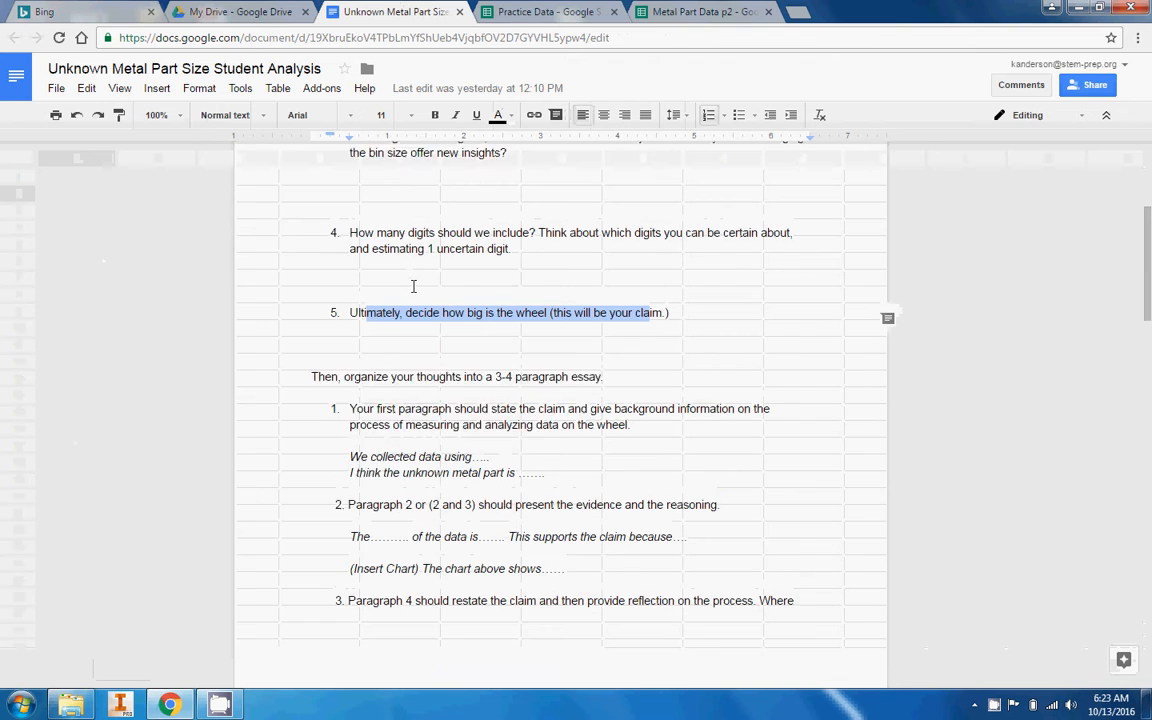
scroll(413, 286, up, 3)
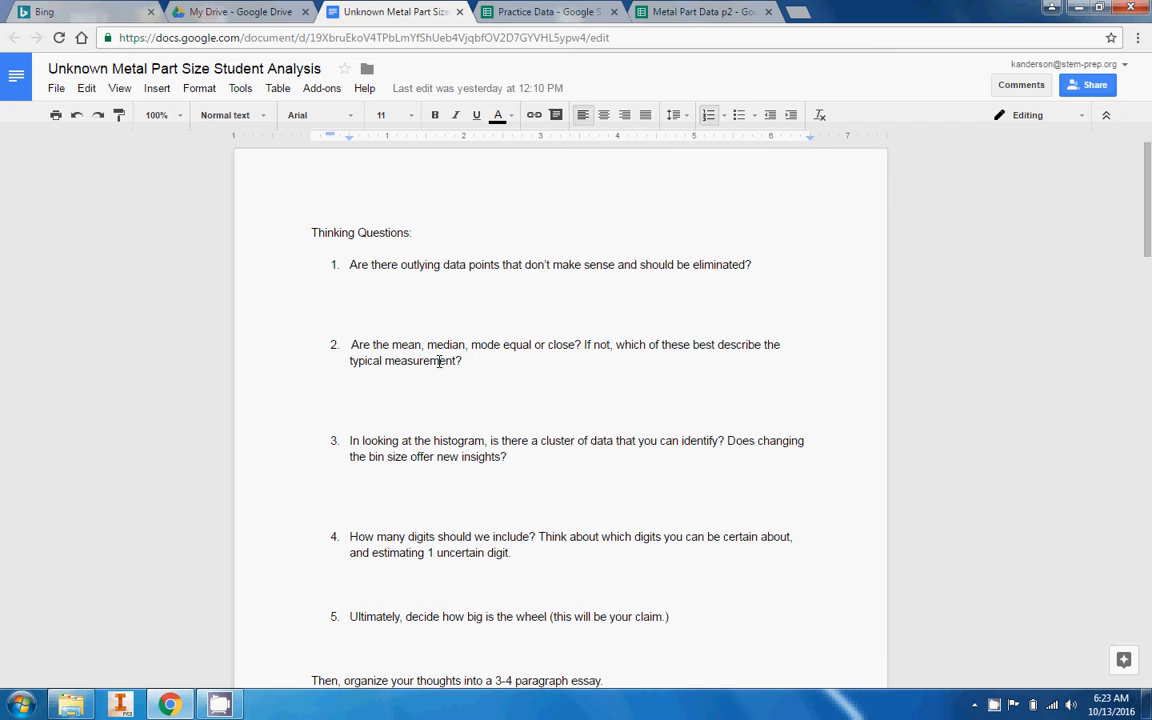
click(508, 10)
click(378, 10)
click(448, 10)
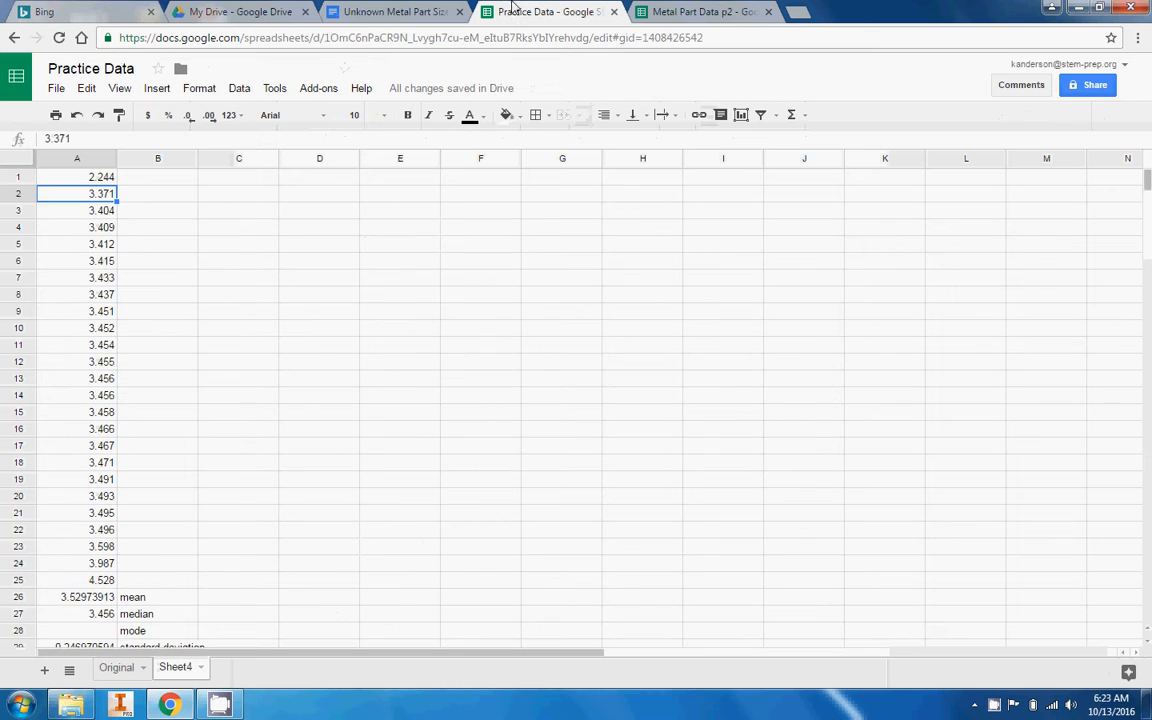
Check the smallest value against the standard deviation and delete the outlier 4.528 from cell A25
click(80, 176)
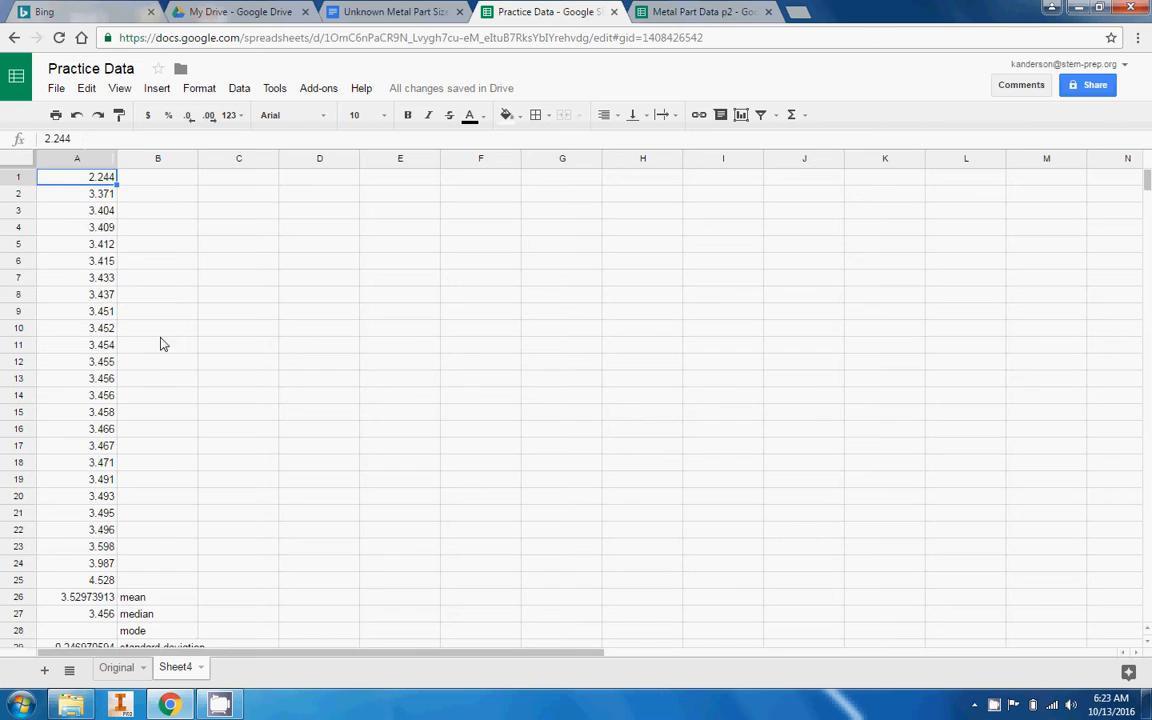
scroll(150, 400, down, 1)
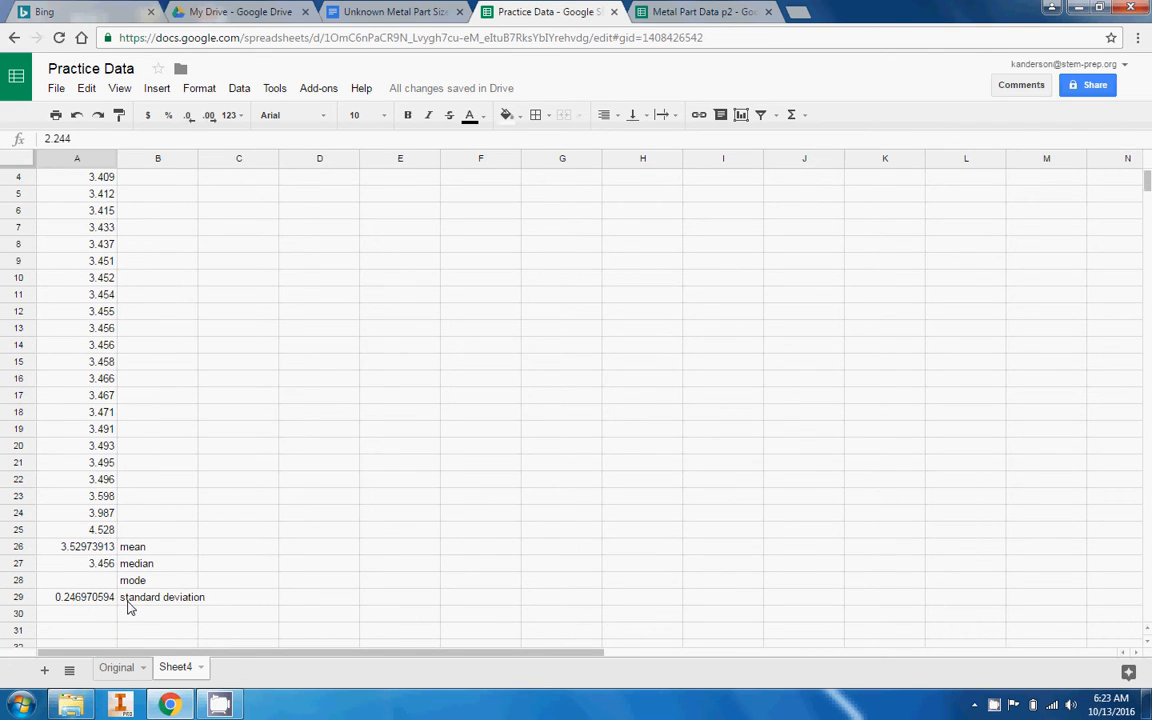
scroll(181, 462, up, 1)
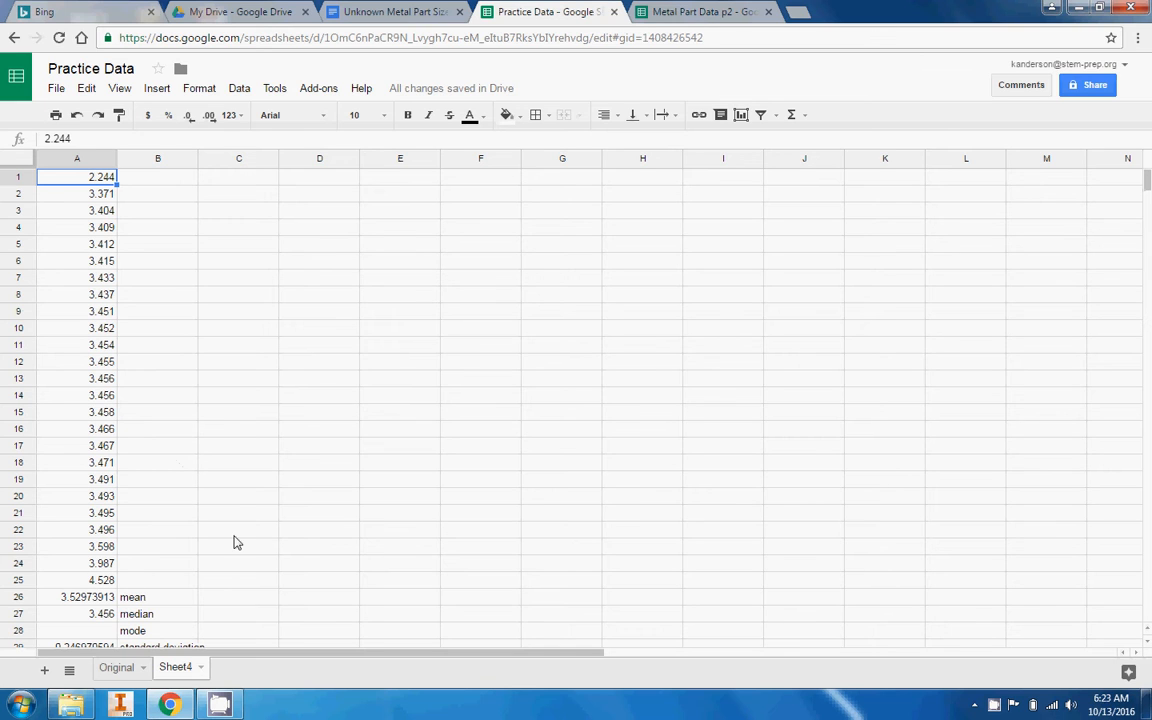
click(110, 582)
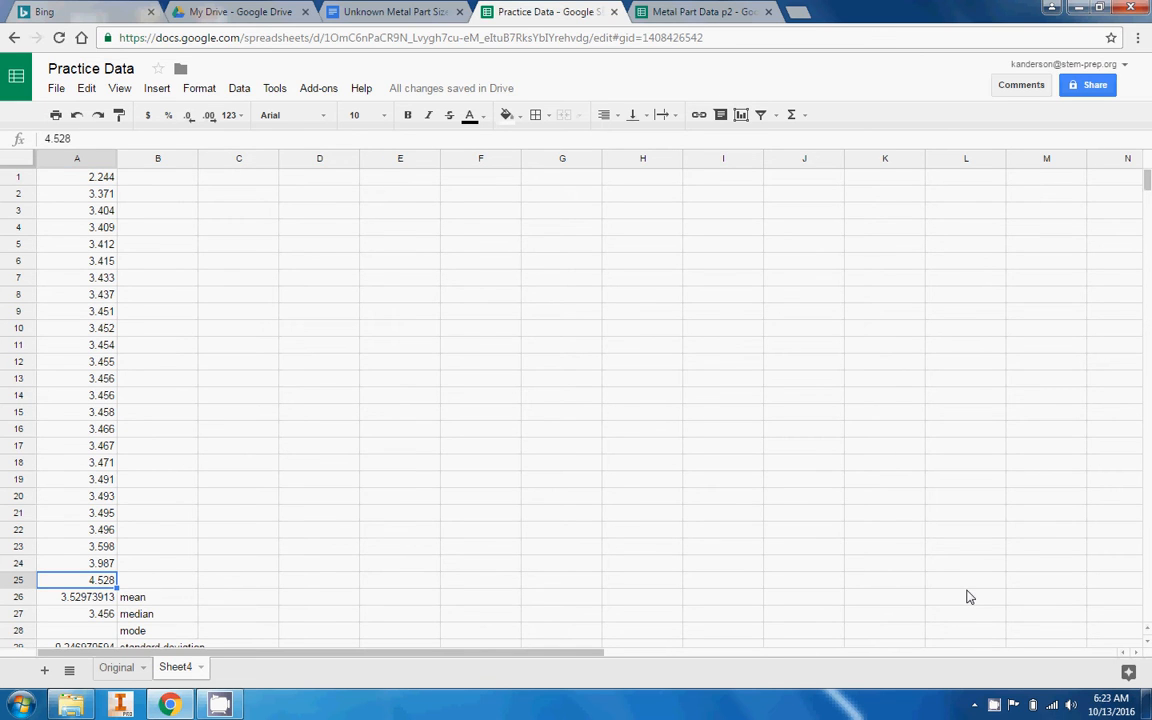
key(Delete)
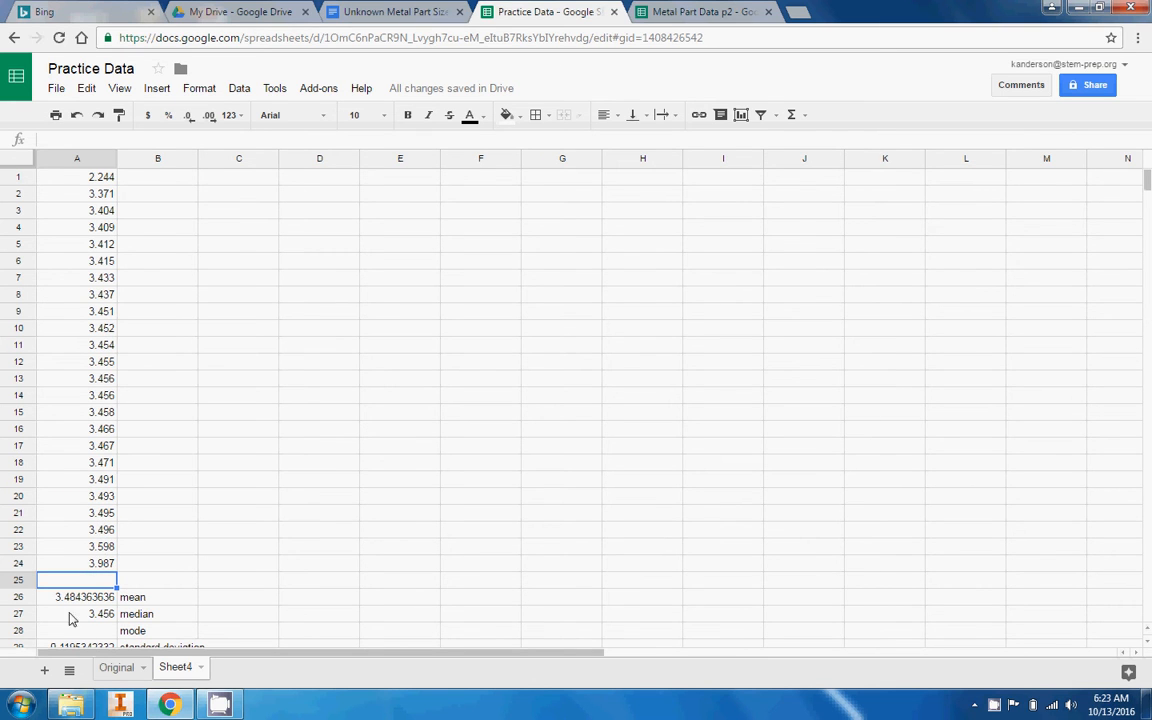
Delete the low values 2.244 and 3.371 from cells A1 and A2 and check the standard deviation
click(95, 565)
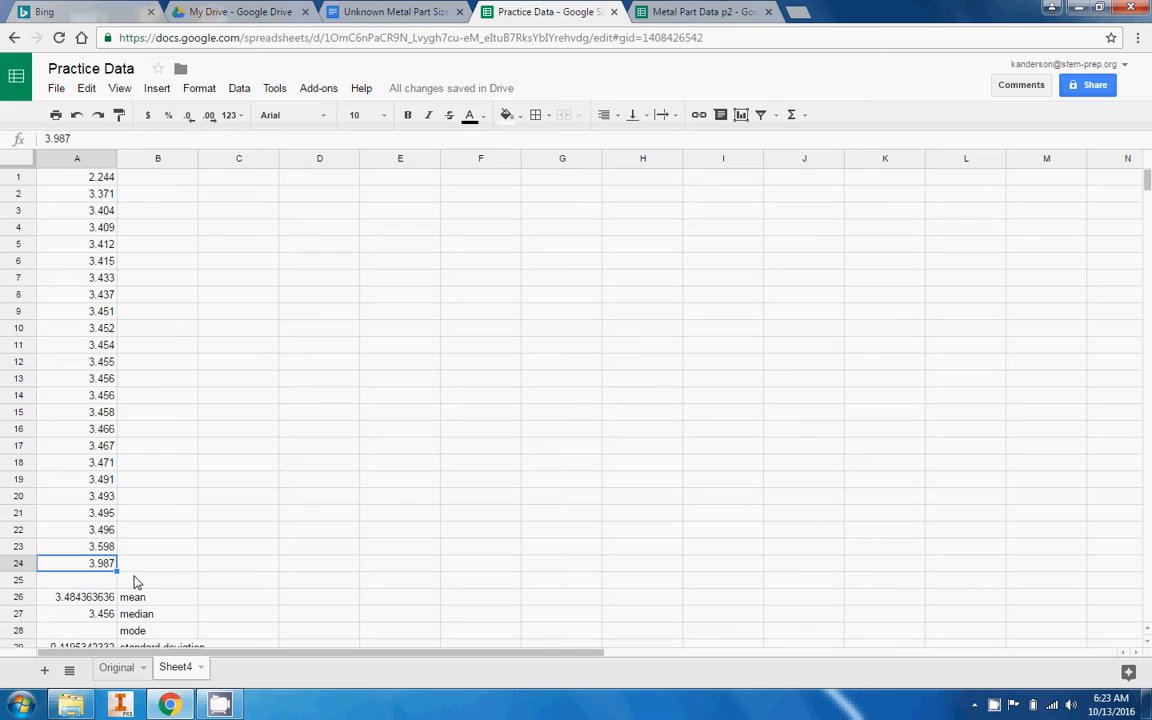
click(104, 180)
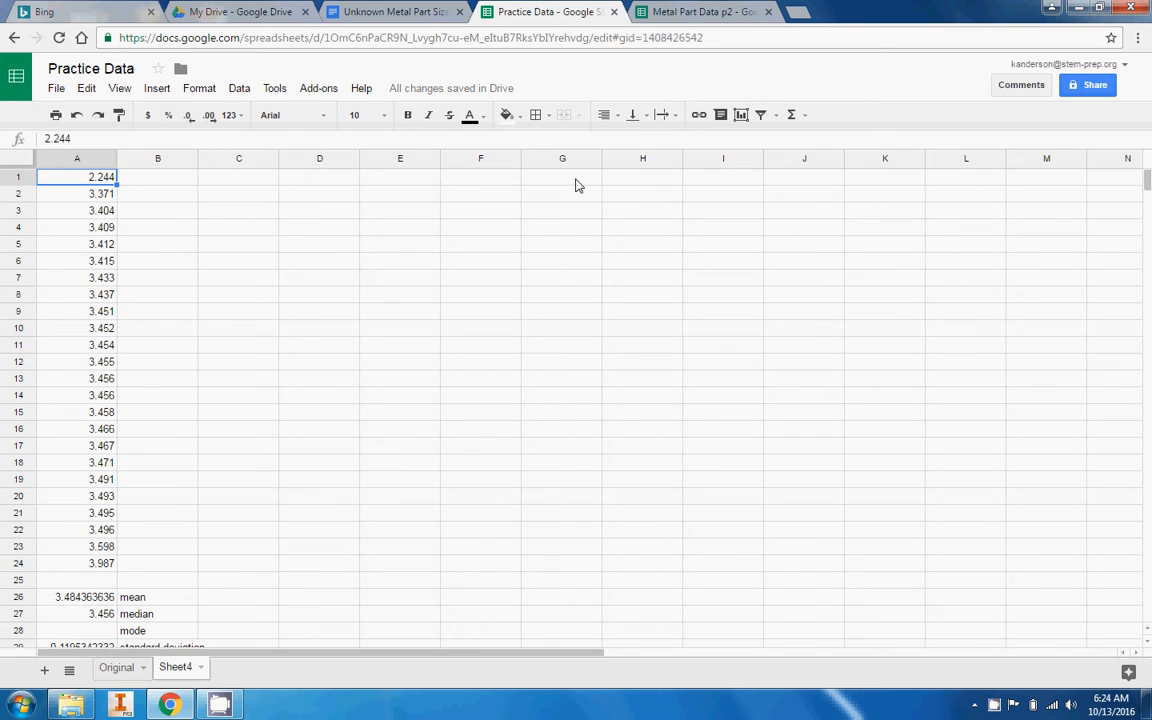
key(Delete)
click(95, 192)
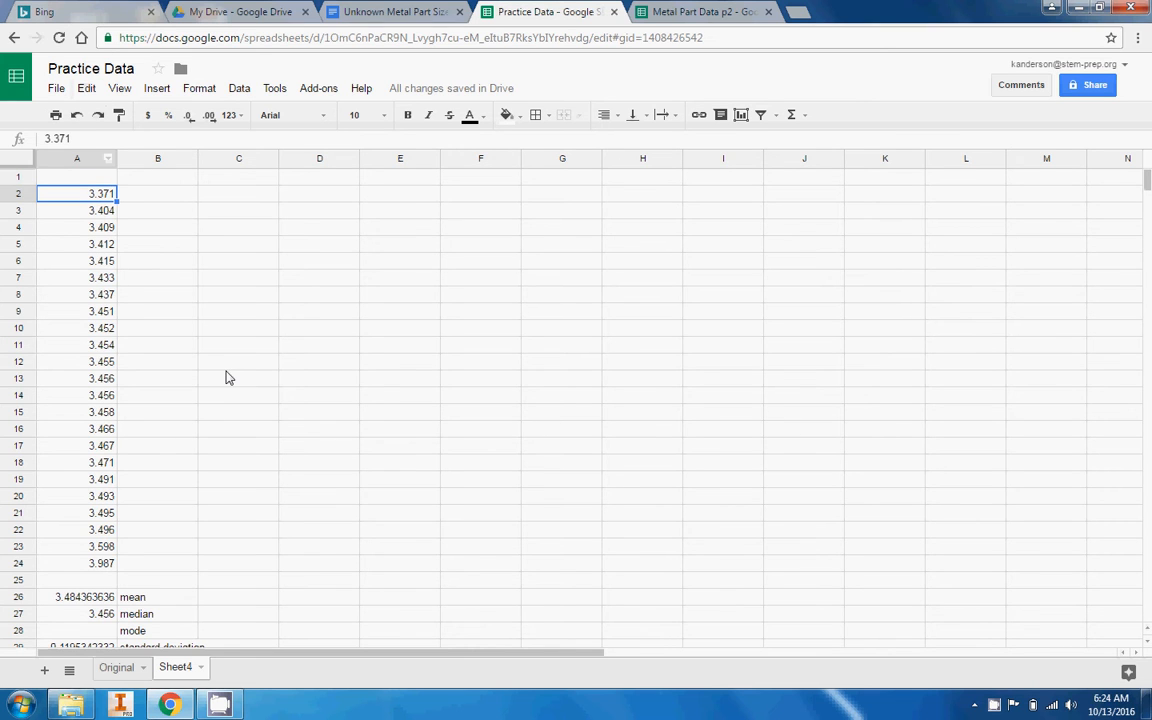
key(Delete)
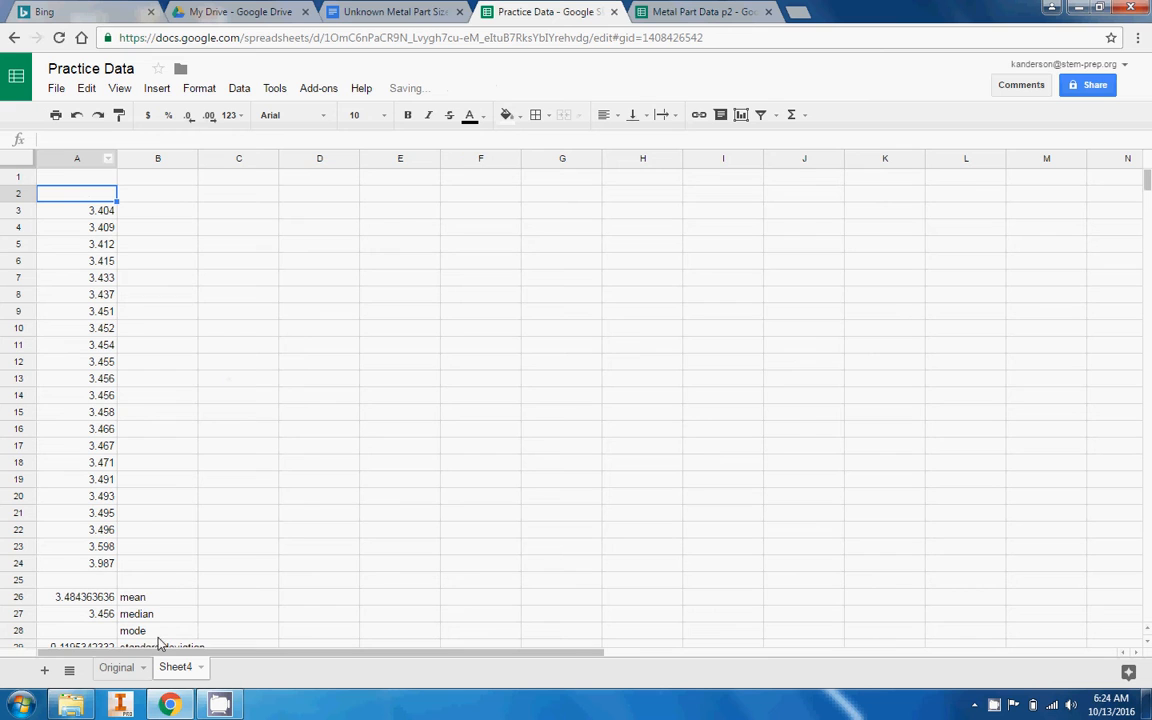
scroll(135, 580, down, 1)
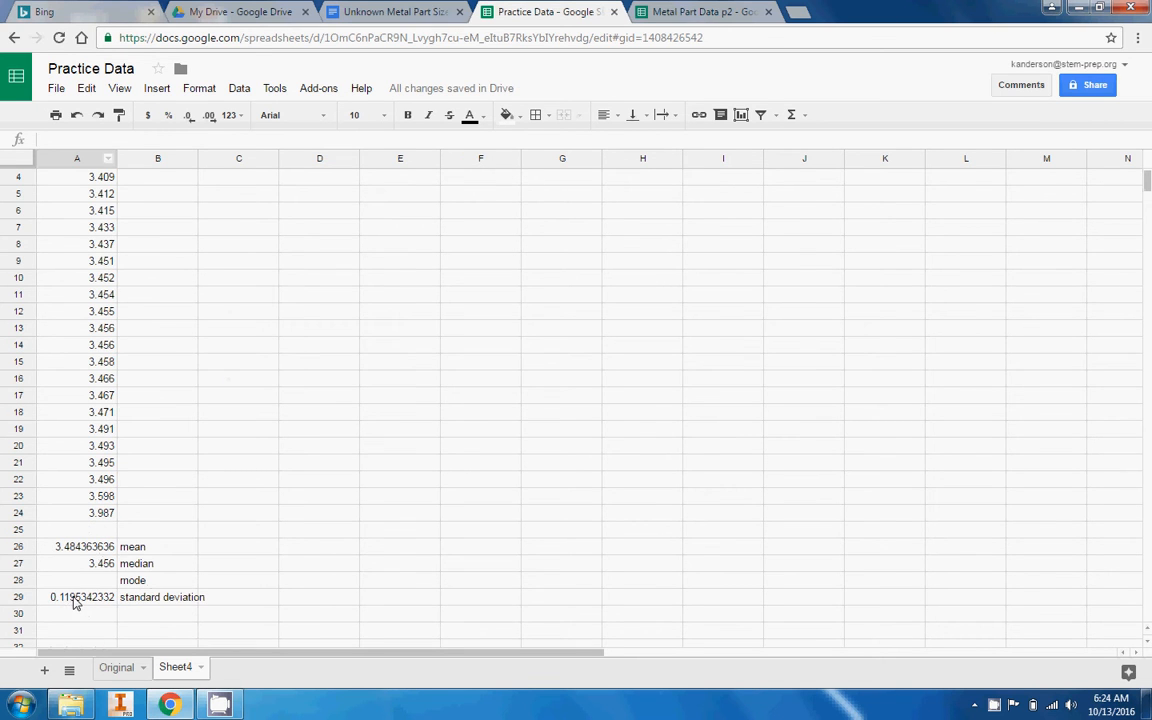
scroll(73, 568, up, 1)
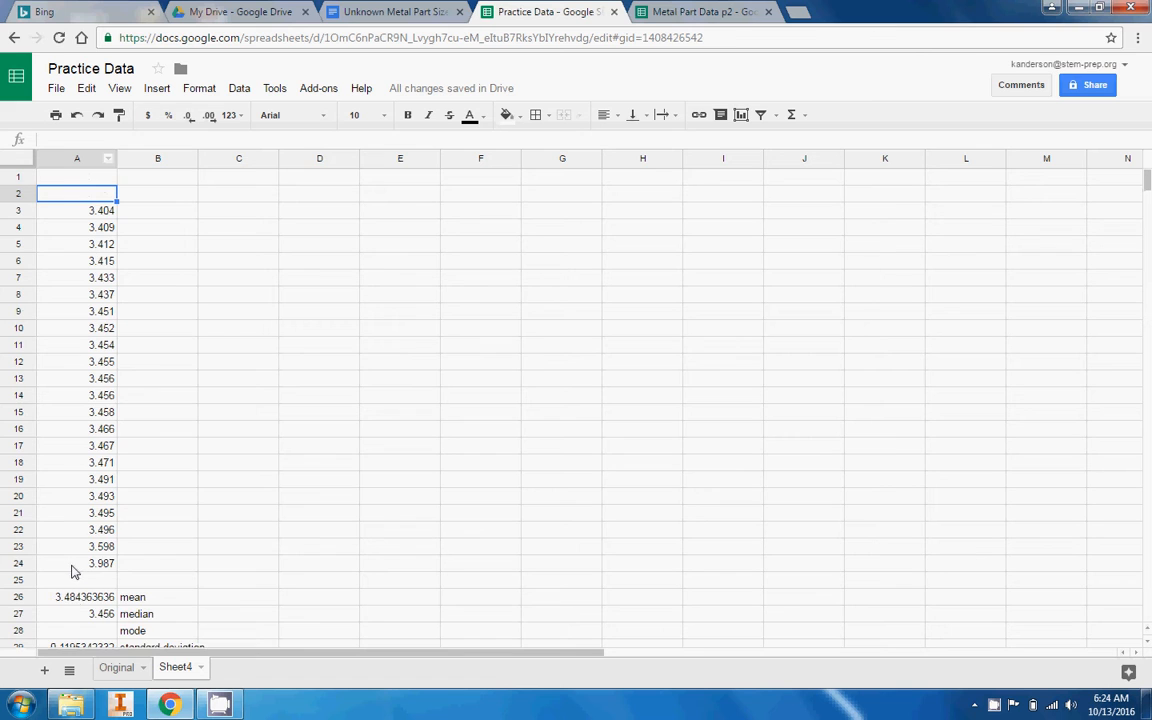
Delete the high outlier 3.987 from cell A24
scroll(72, 560, down, 1)
scroll(70, 563, up, 1)
click(85, 568)
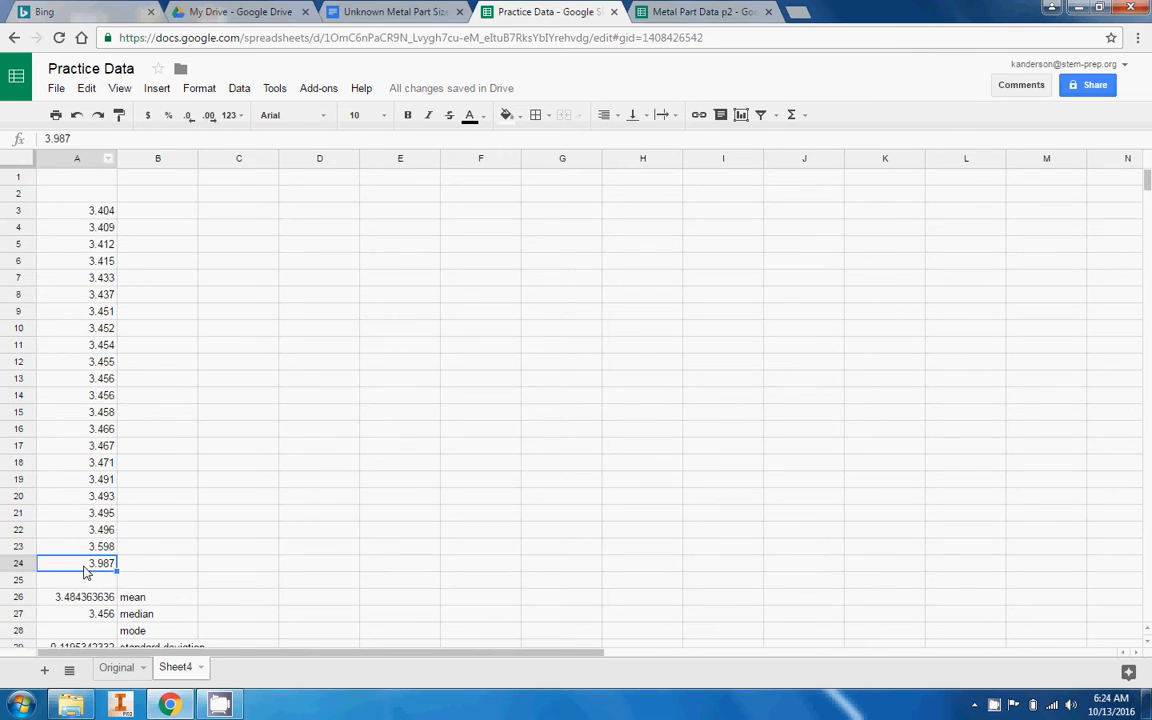
key(Delete)
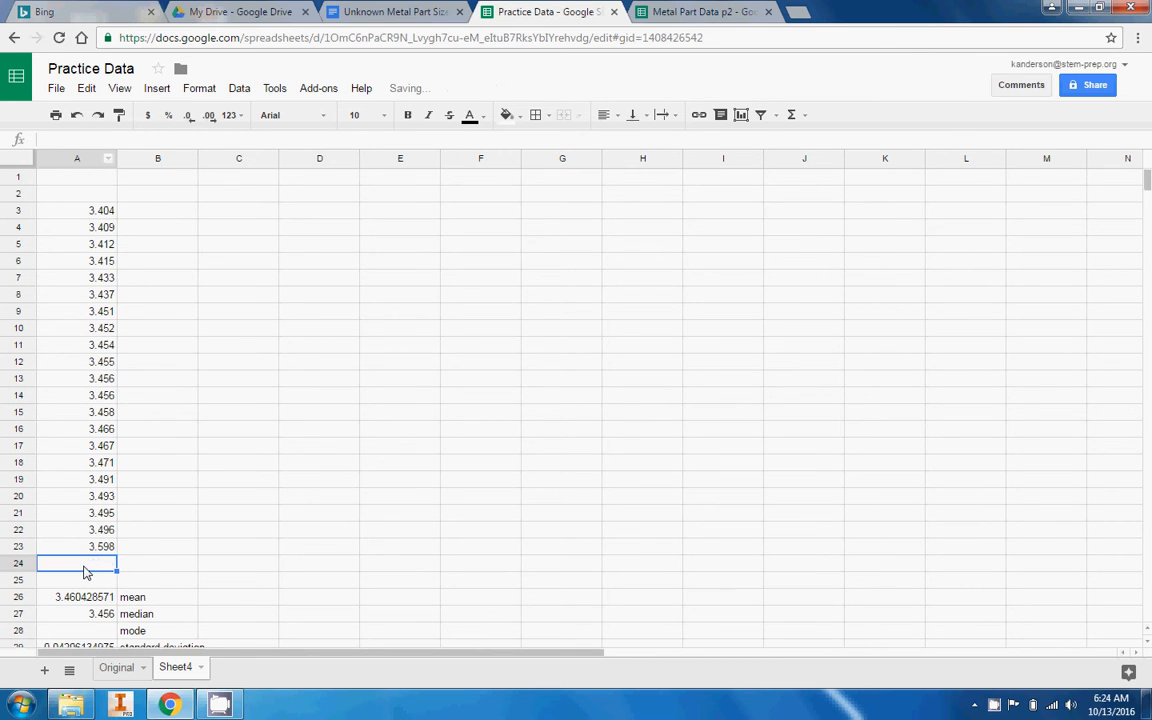
Delete the two empty rows above the first measurement, 3.404
click(20, 178)
right_click(22, 179)
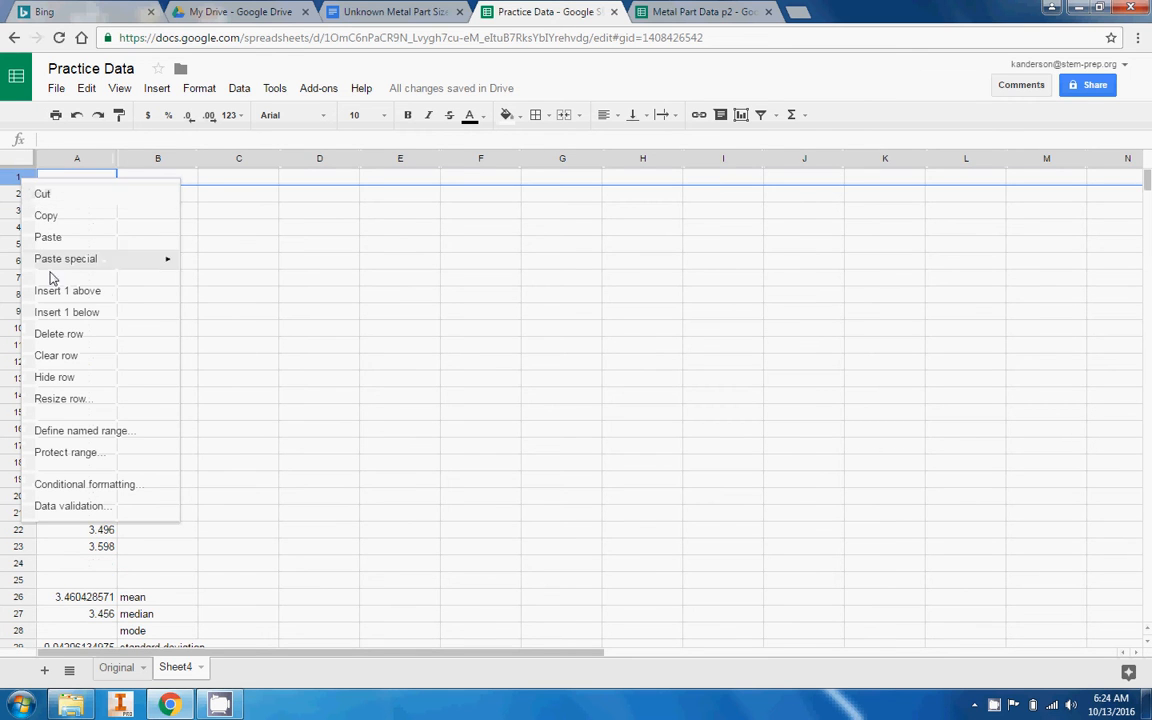
click(58, 336)
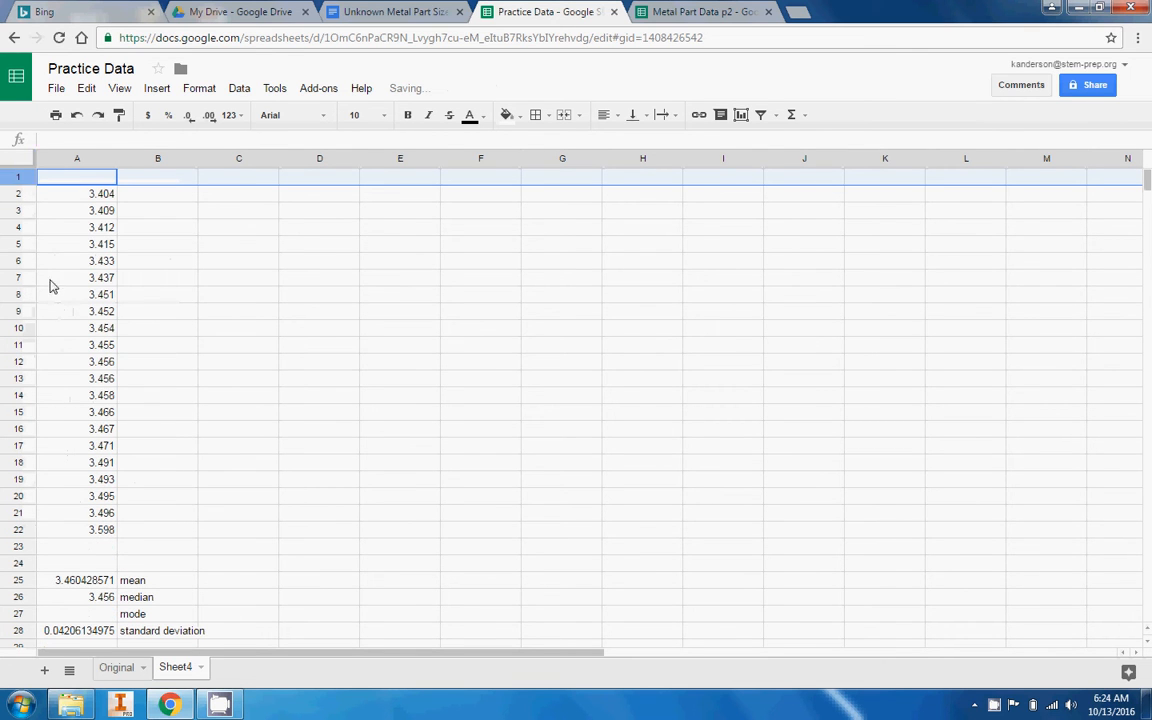
right_click(24, 181)
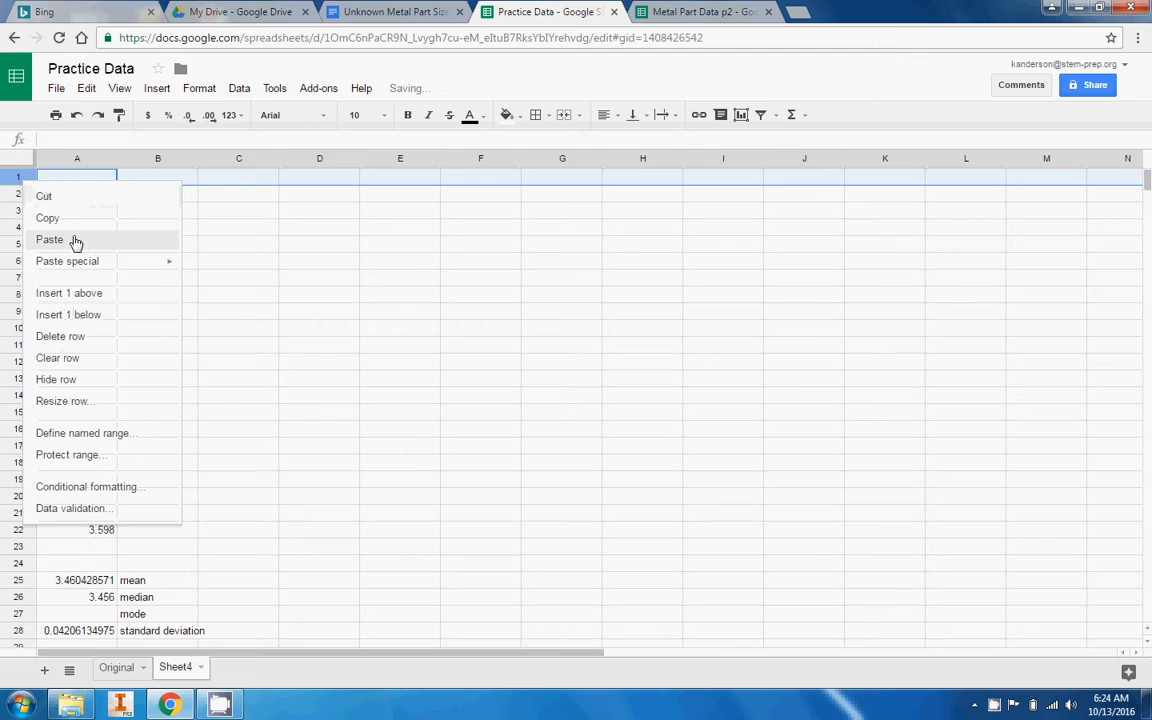
click(77, 343)
Delete the two empty rows between the last measurement and the mean row
click(22, 530)
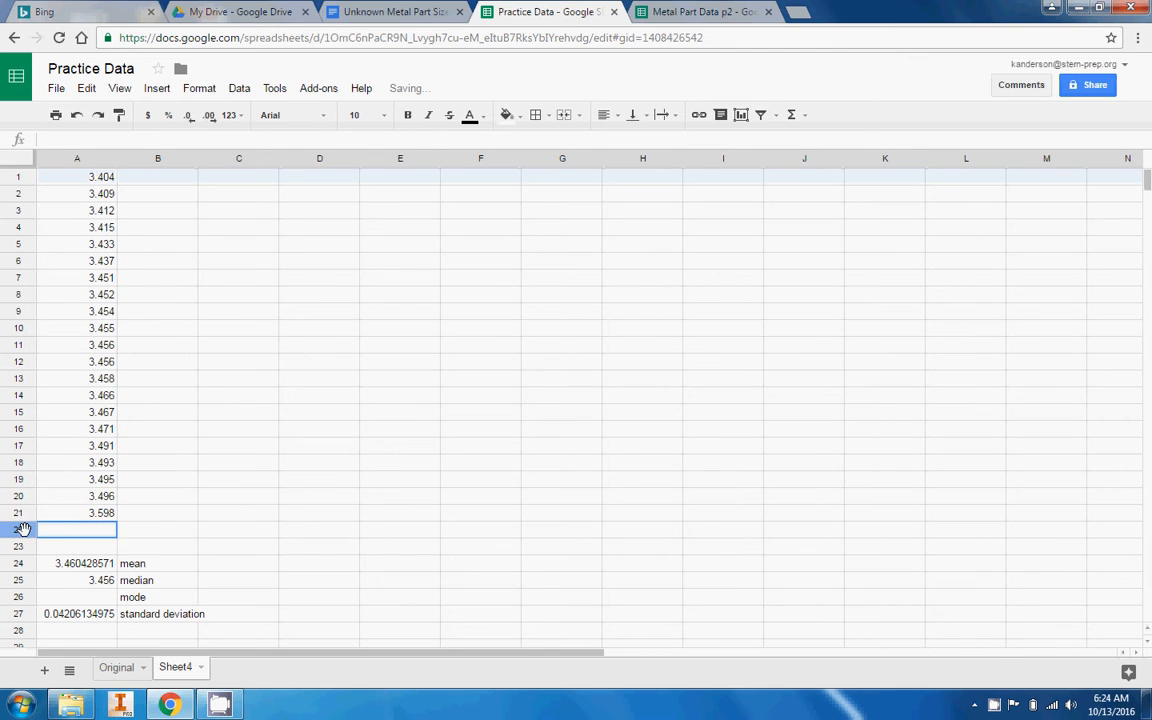
right_click(22, 530)
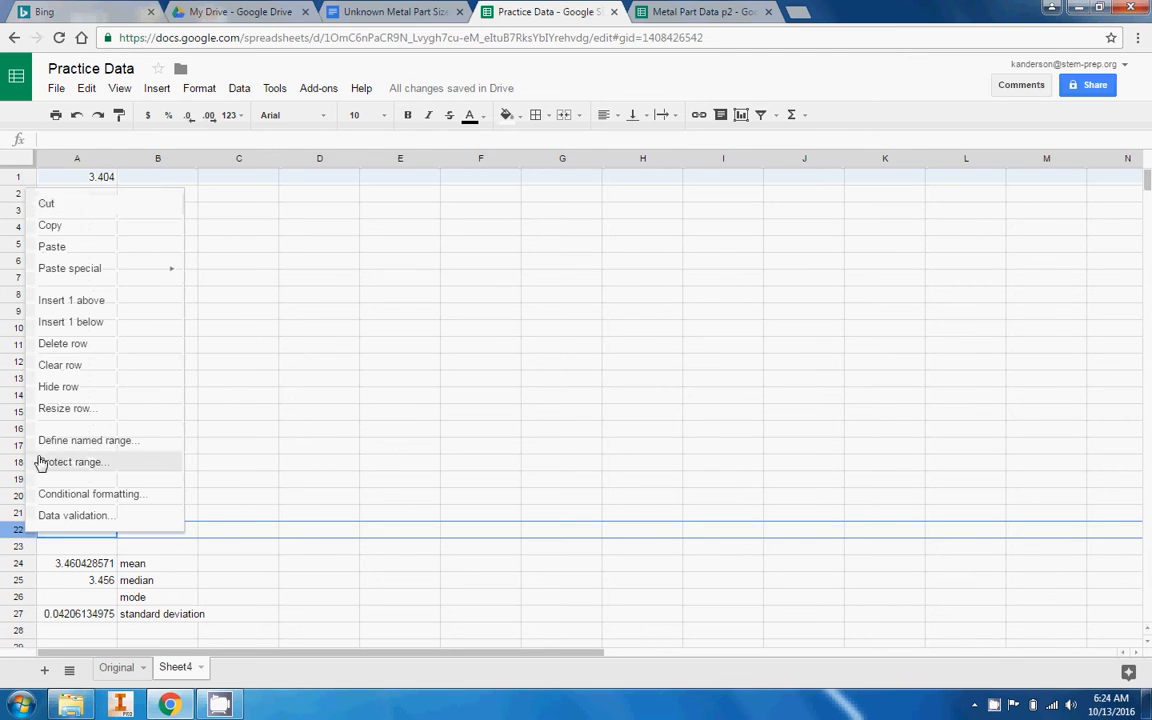
click(55, 344)
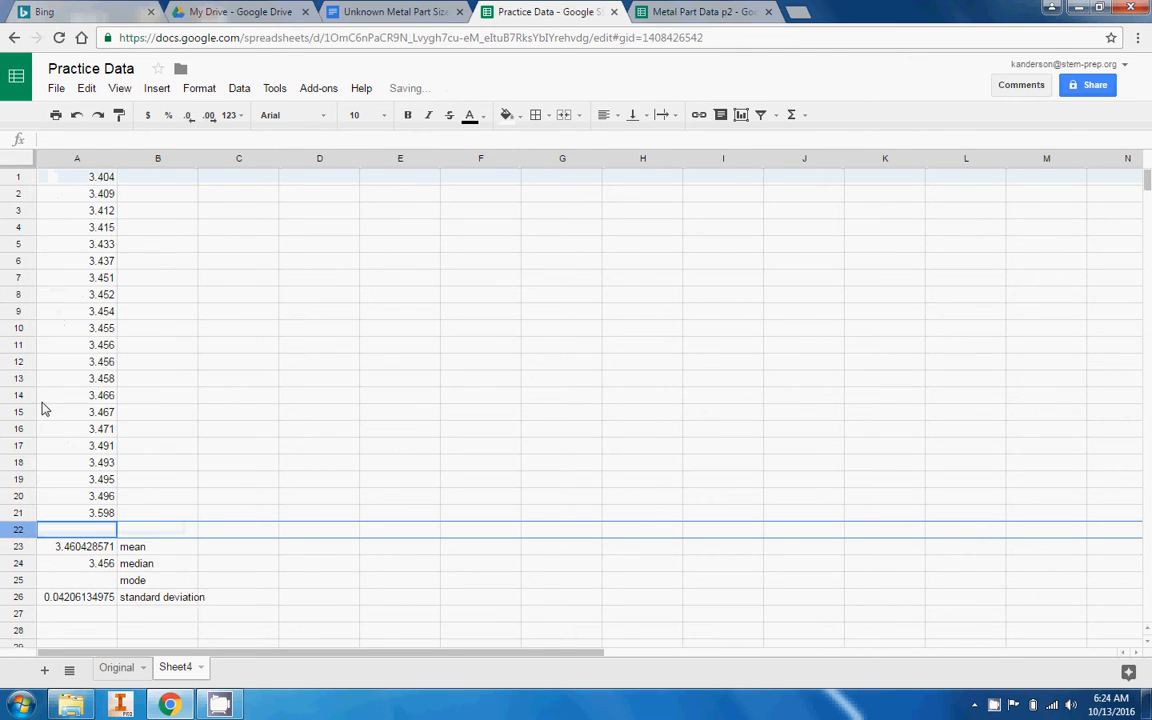
right_click(19, 530)
click(60, 343)
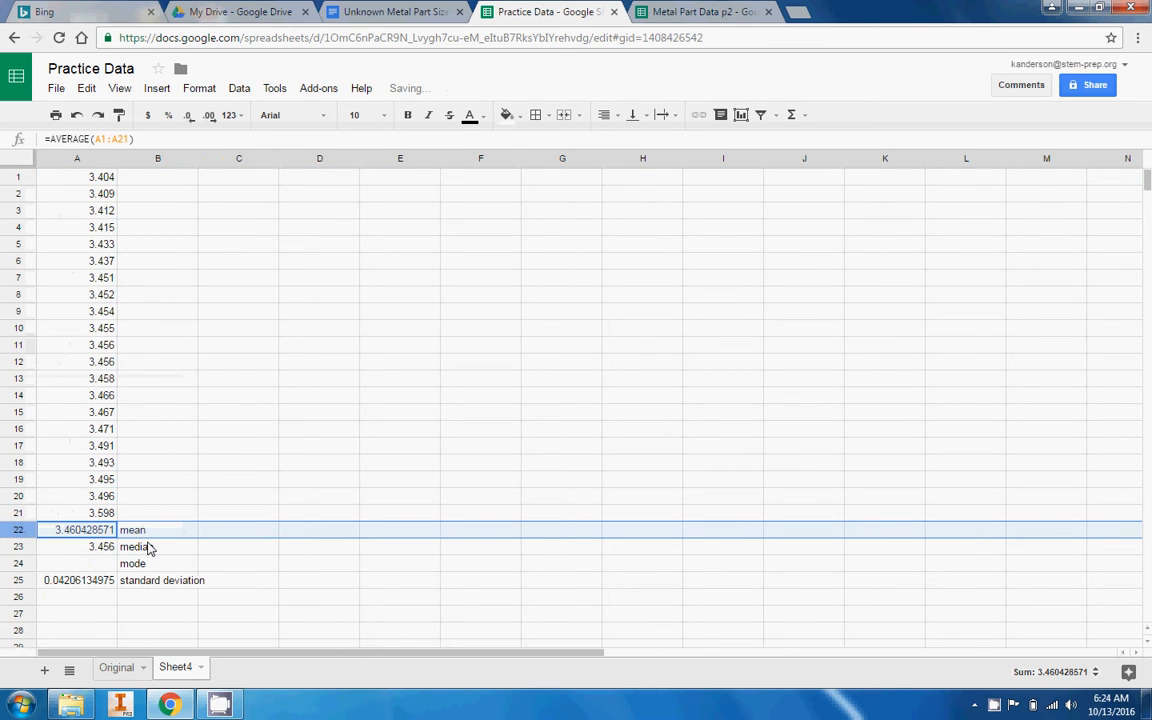
Check the thinking questions in the Student Analysis document, then compare the mean, median, mode and standard deviation cells in Practice Data
click(437, 8)
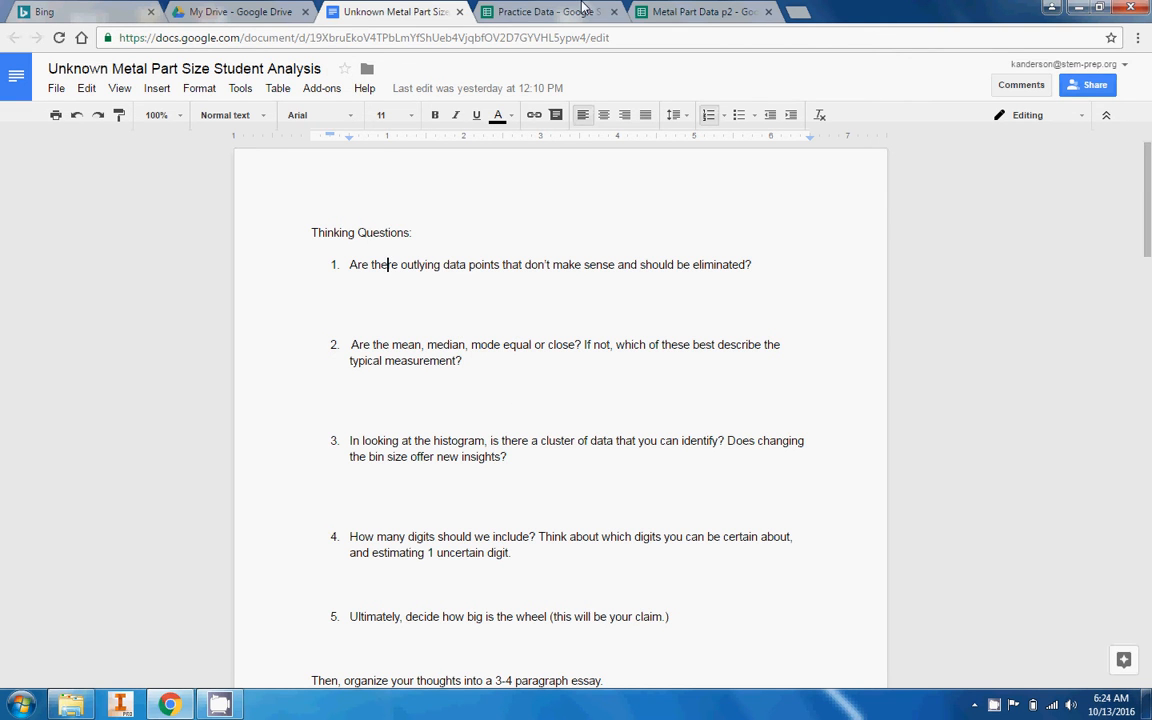
click(494, 10)
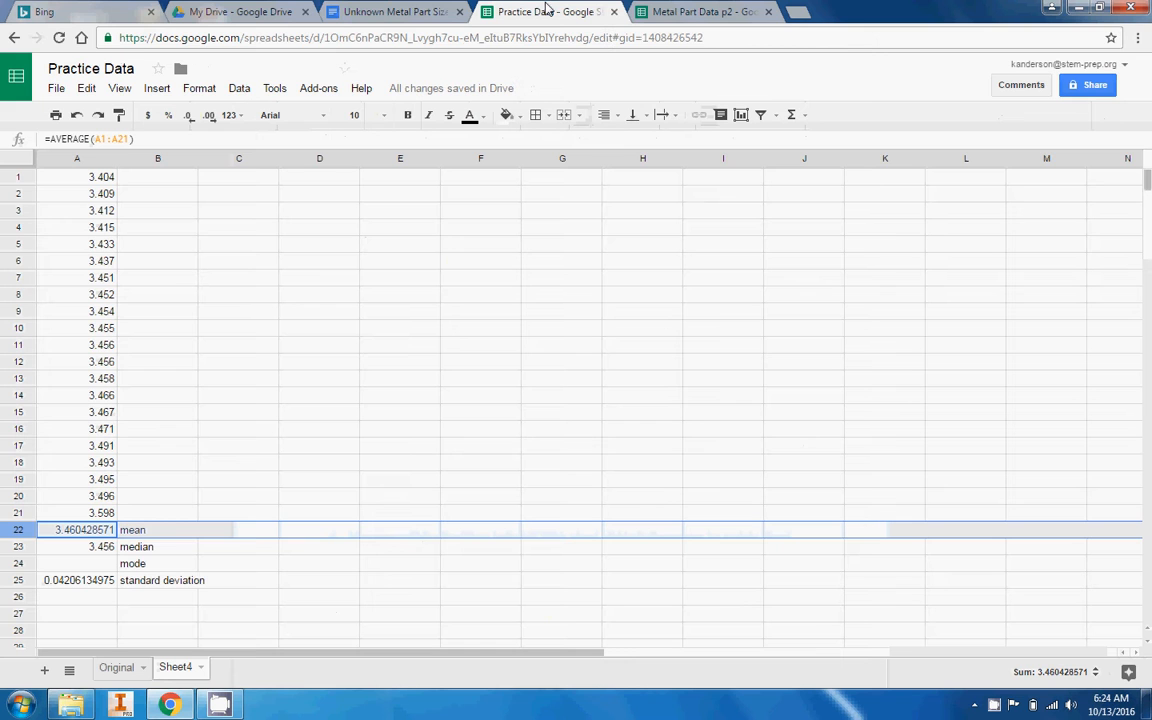
click(100, 549)
click(75, 533)
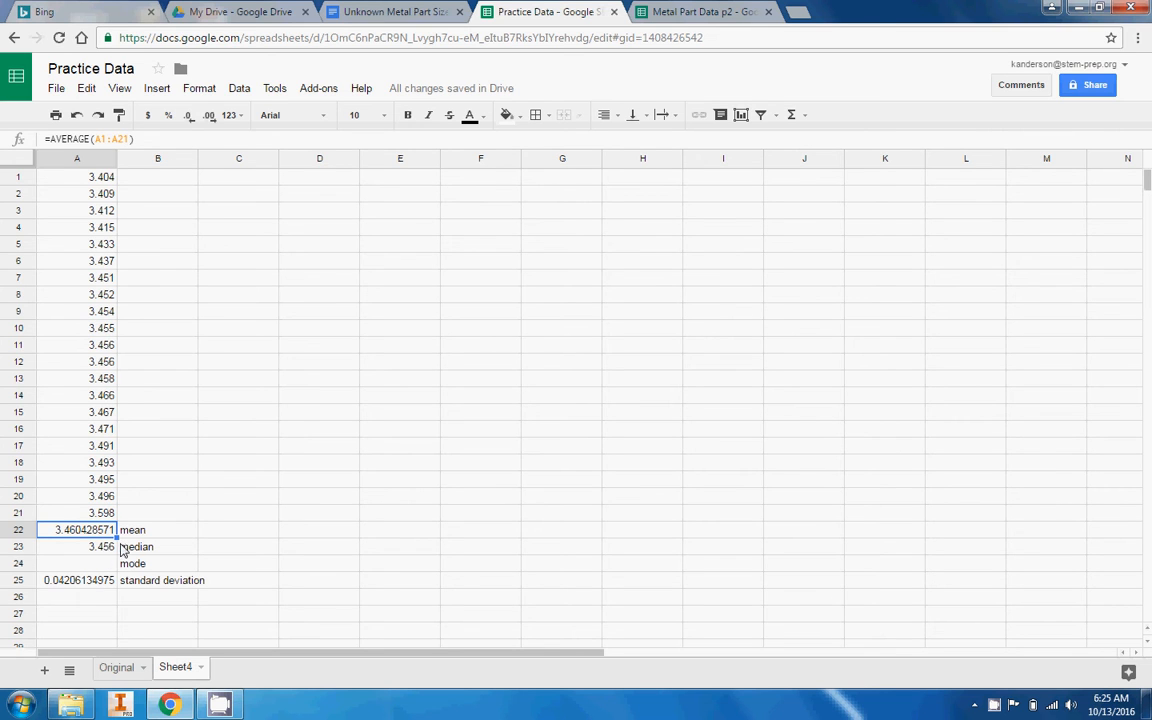
click(103, 566)
click(105, 583)
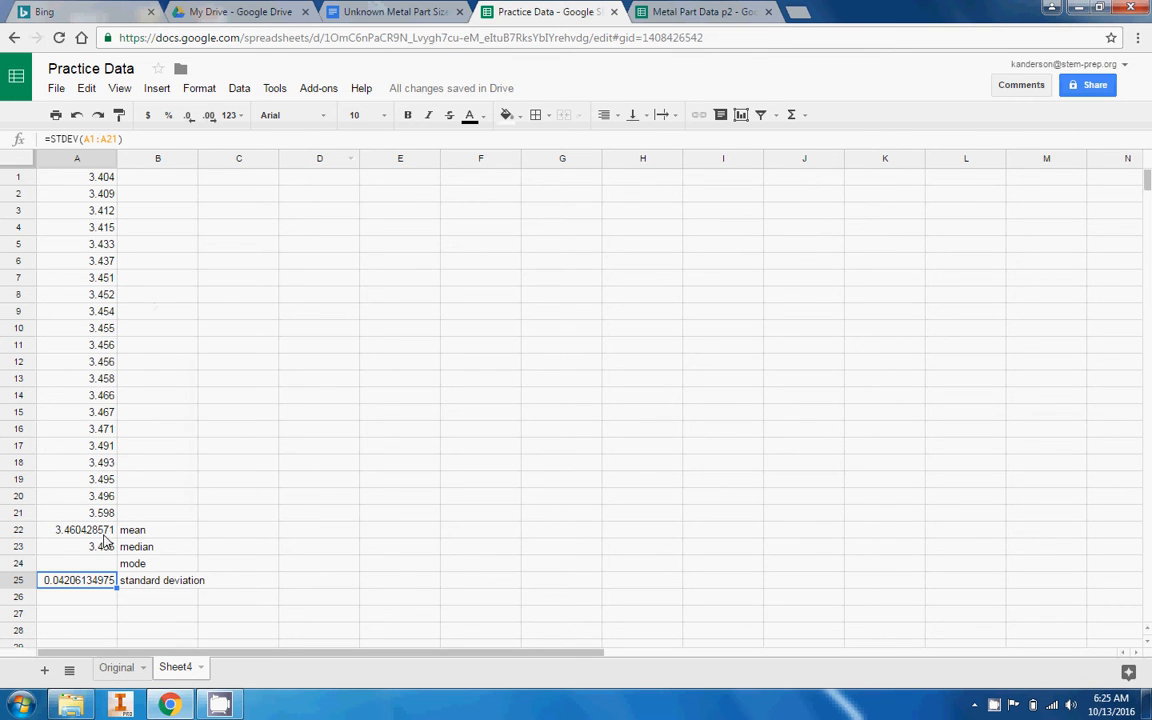
Read the thinking questions on the histogram, digits and wheel size in the Student Analysis document and return to Practice Data
click(388, 11)
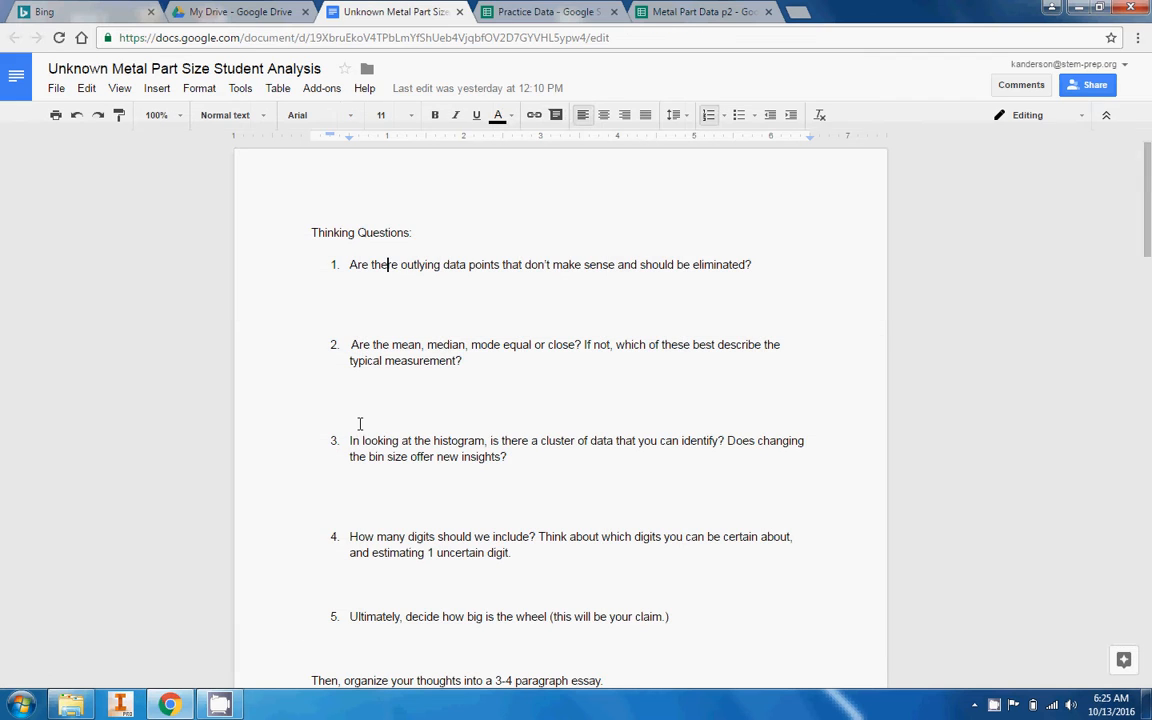
drag(379, 624, 603, 620)
click(708, 543)
double_click(507, 424)
double_click(485, 502)
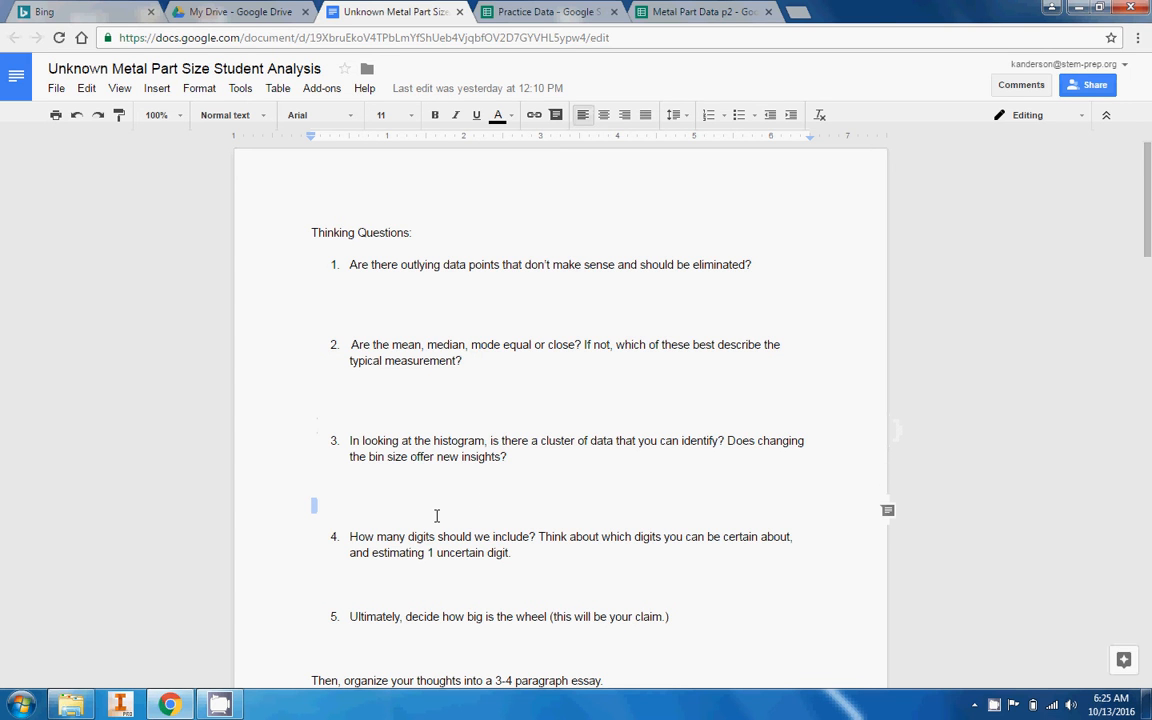
key(ctrl+Tab)
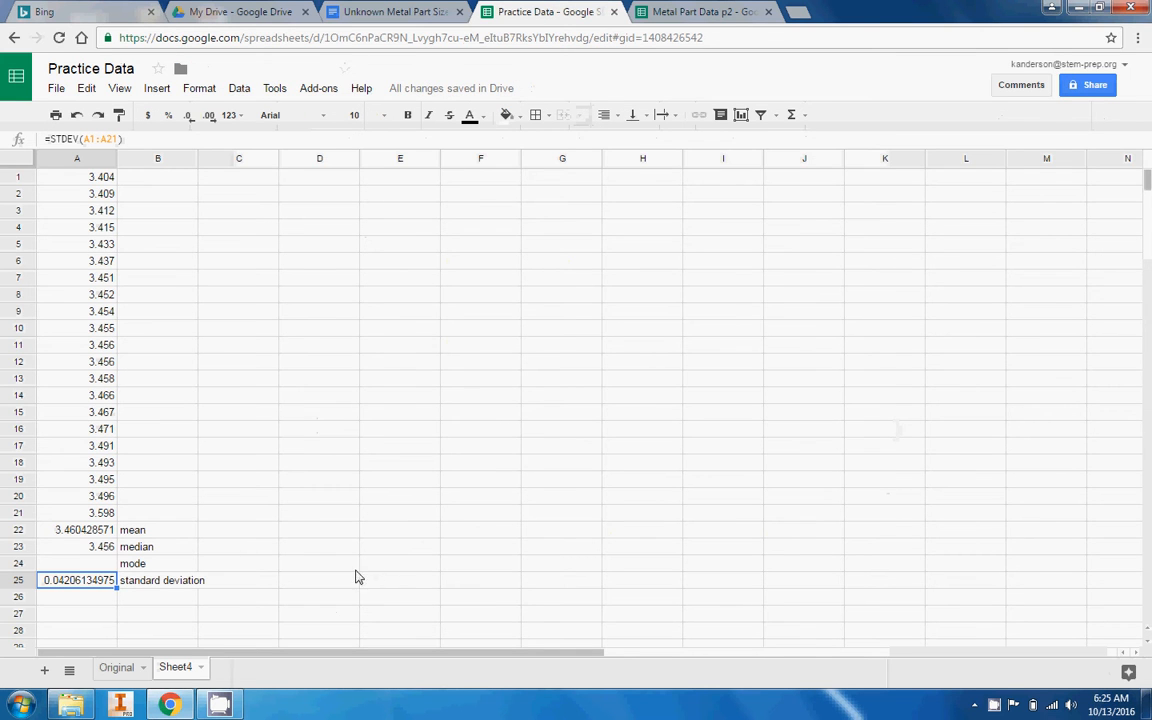
Copy the cleaned measurements in A1:A21 and paste them into column A of a new sheet
scroll(108, 246, down, 3)
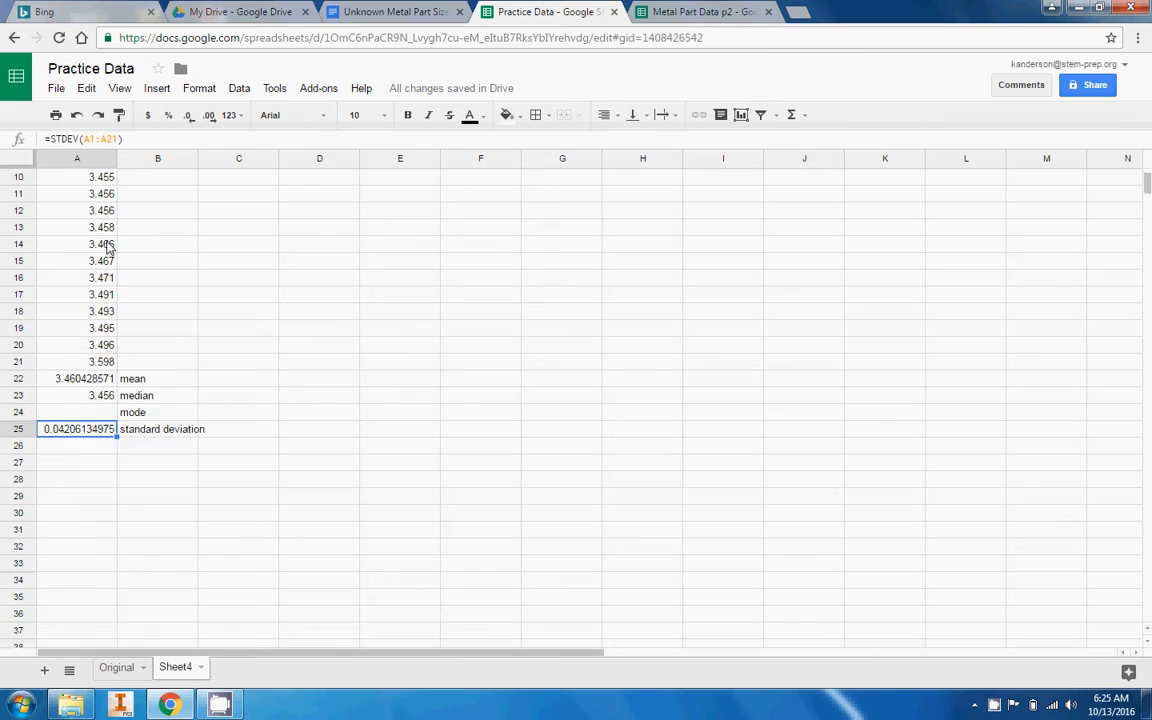
scroll(108, 246, up, 3)
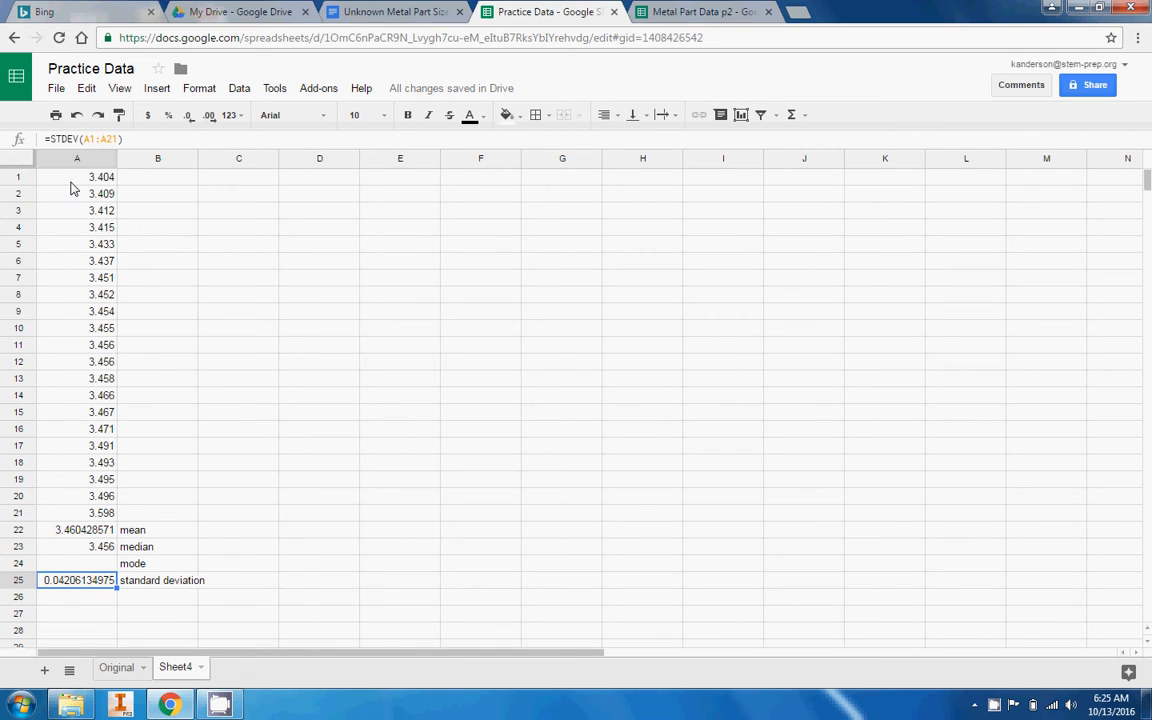
drag(70, 176, 62, 524)
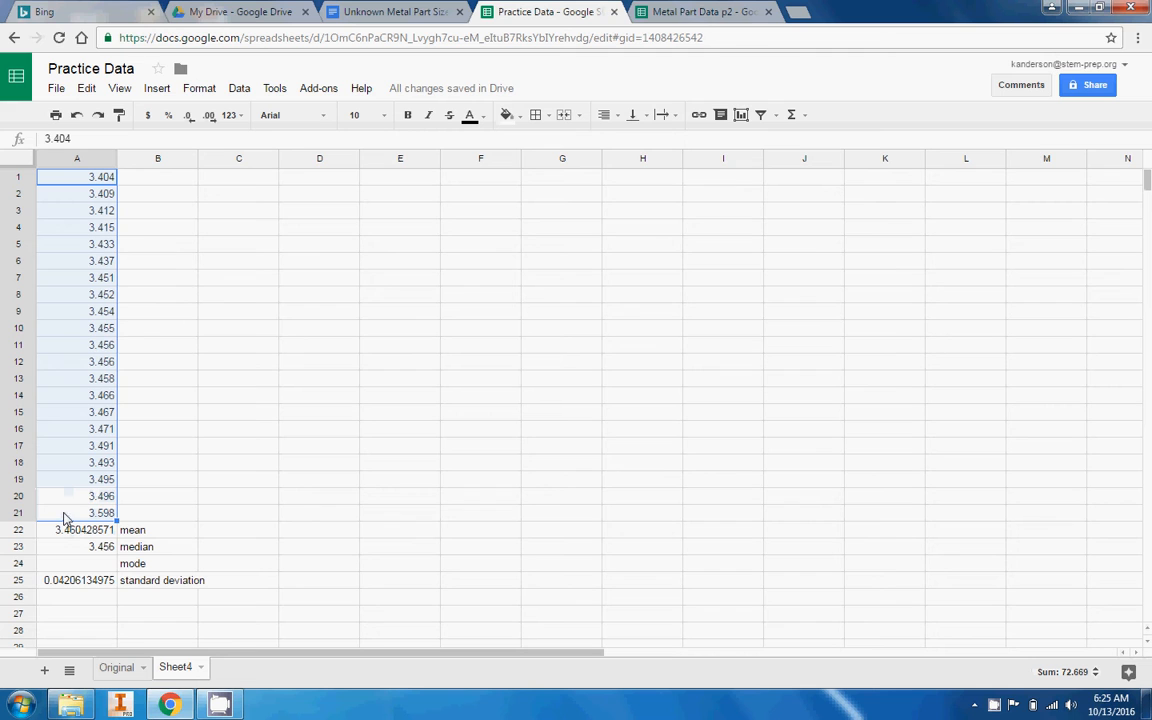
key(ctrl+c)
click(86, 88)
click(88, 87)
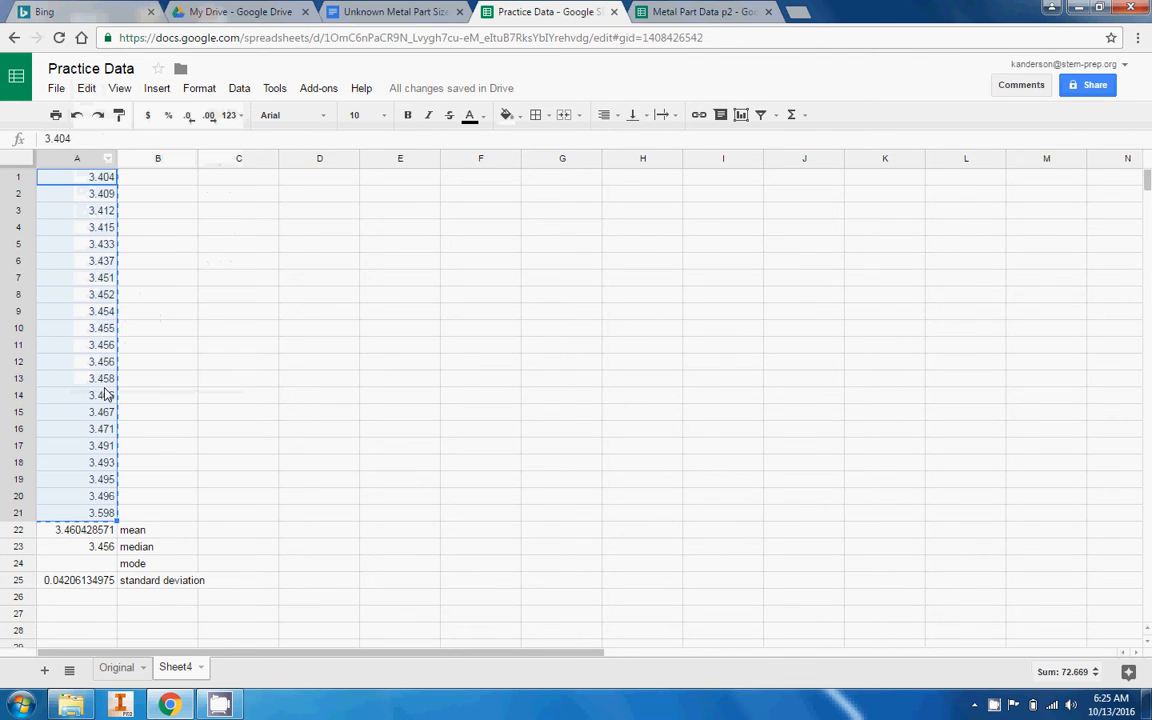
click(44, 669)
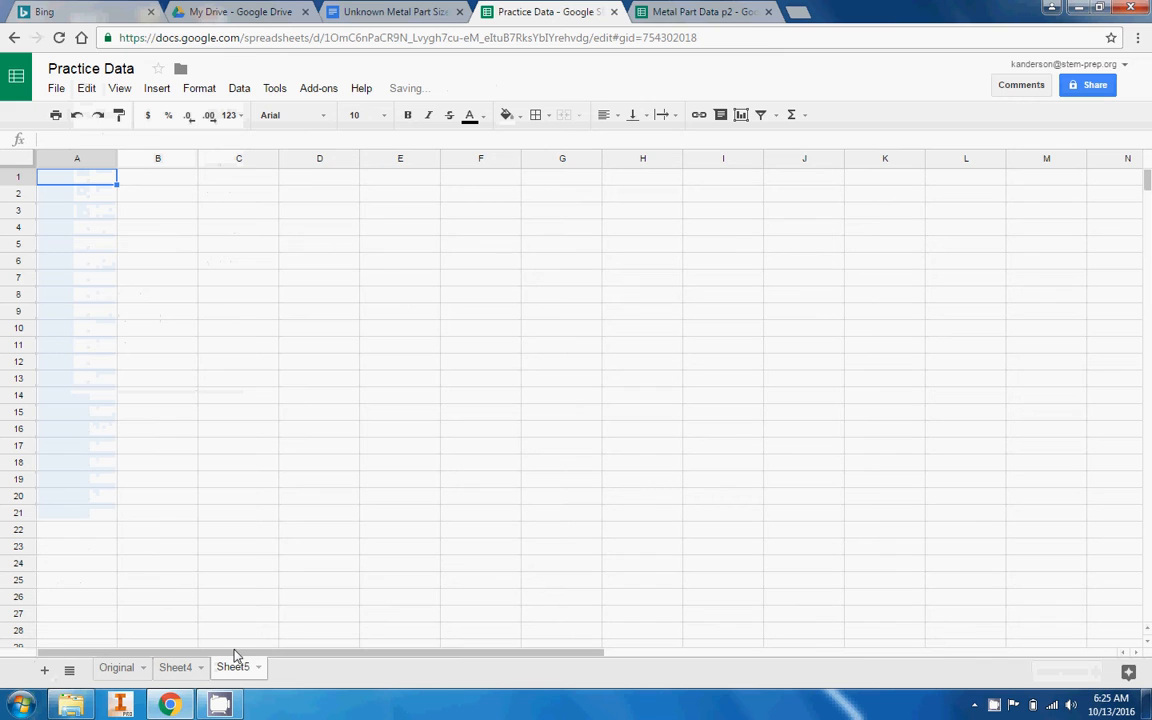
key(ctrl+v)
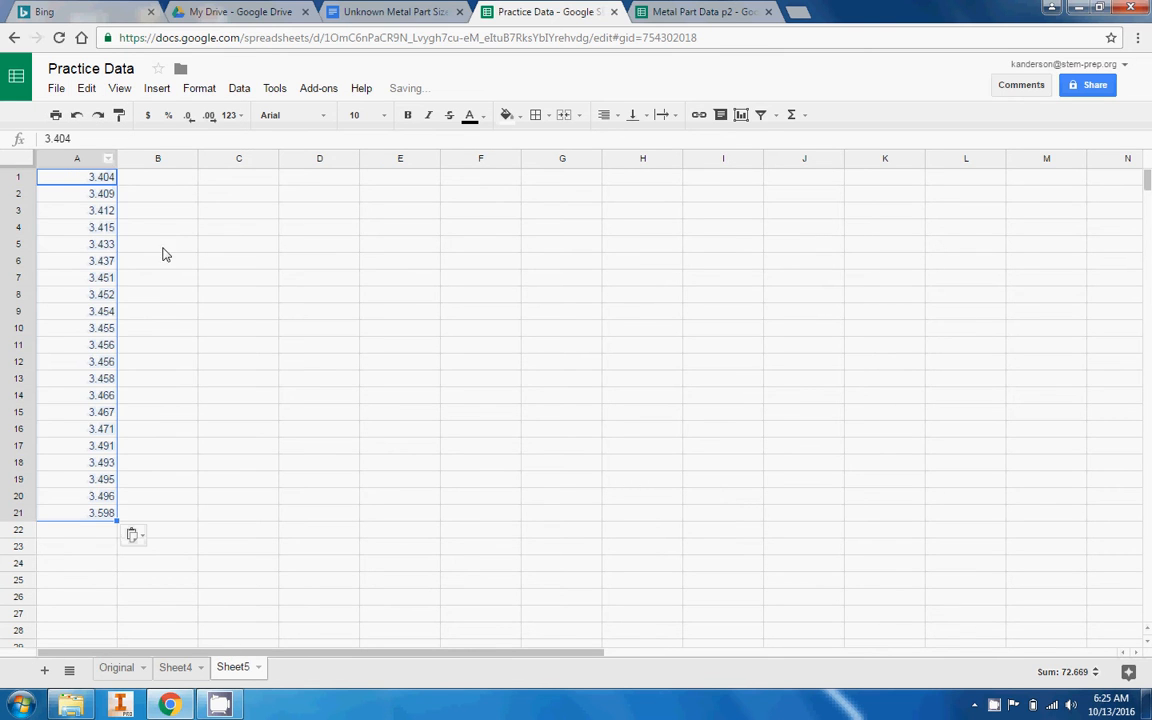
Rename the new sheet as Histogram and Sheet4 as mean median mode
double_click(234, 668)
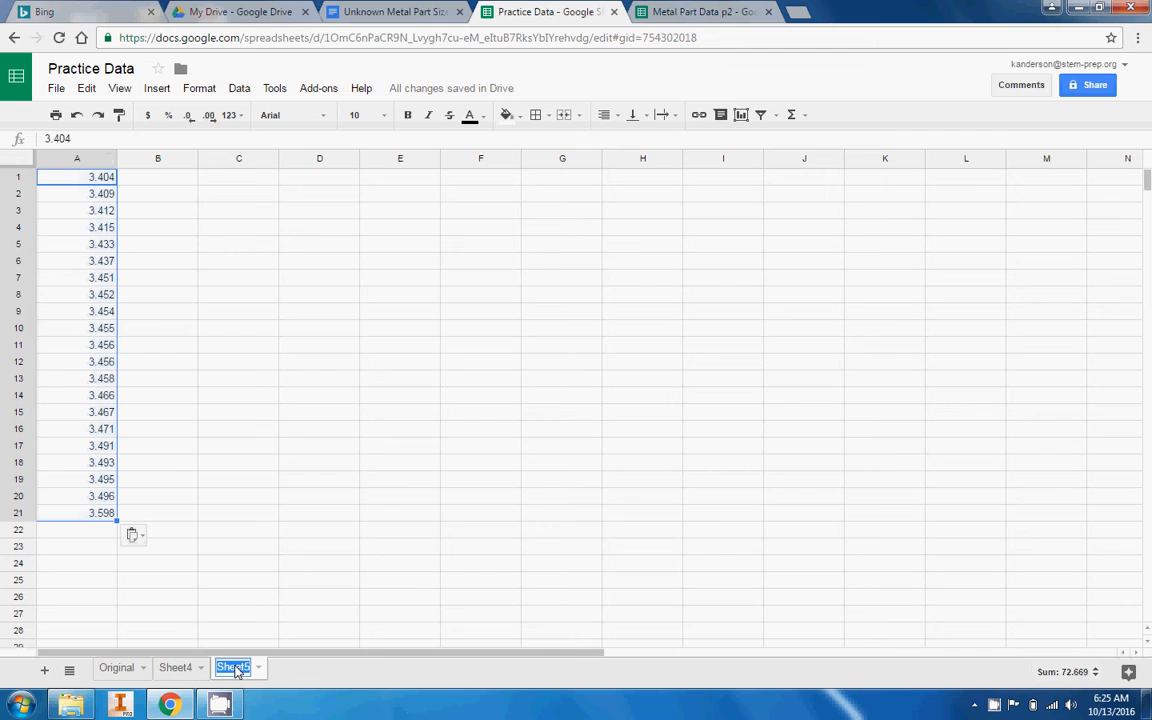
text(Histogram)
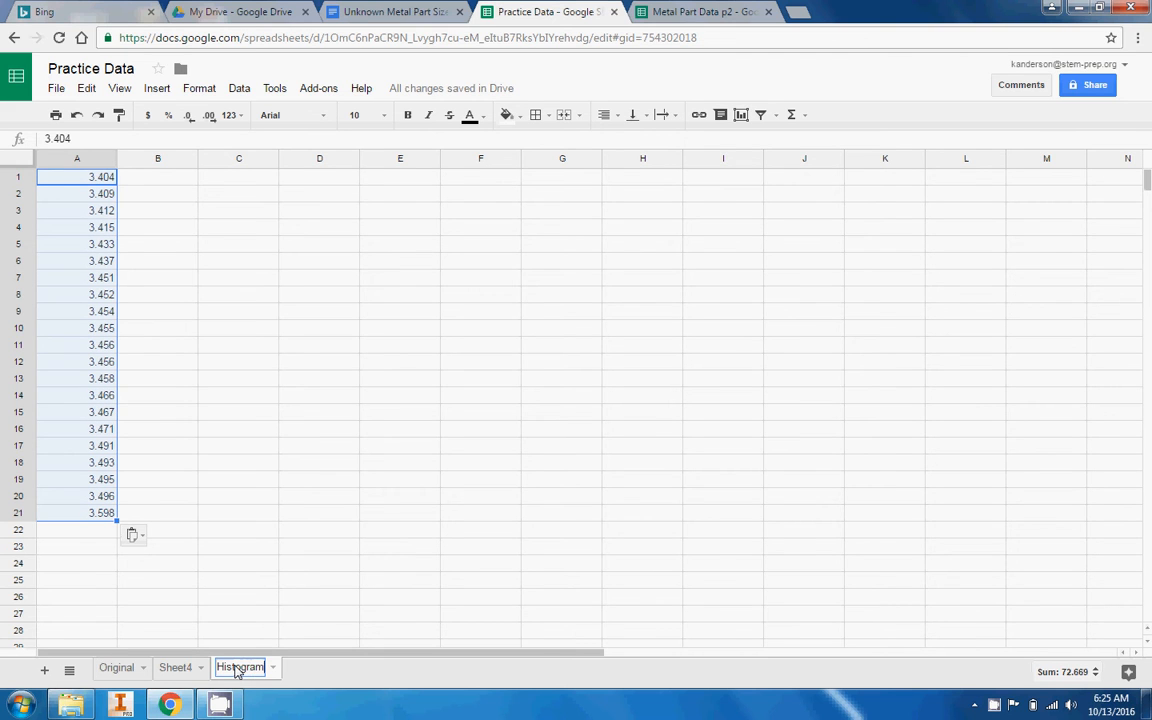
click(172, 667)
double_click(176, 668)
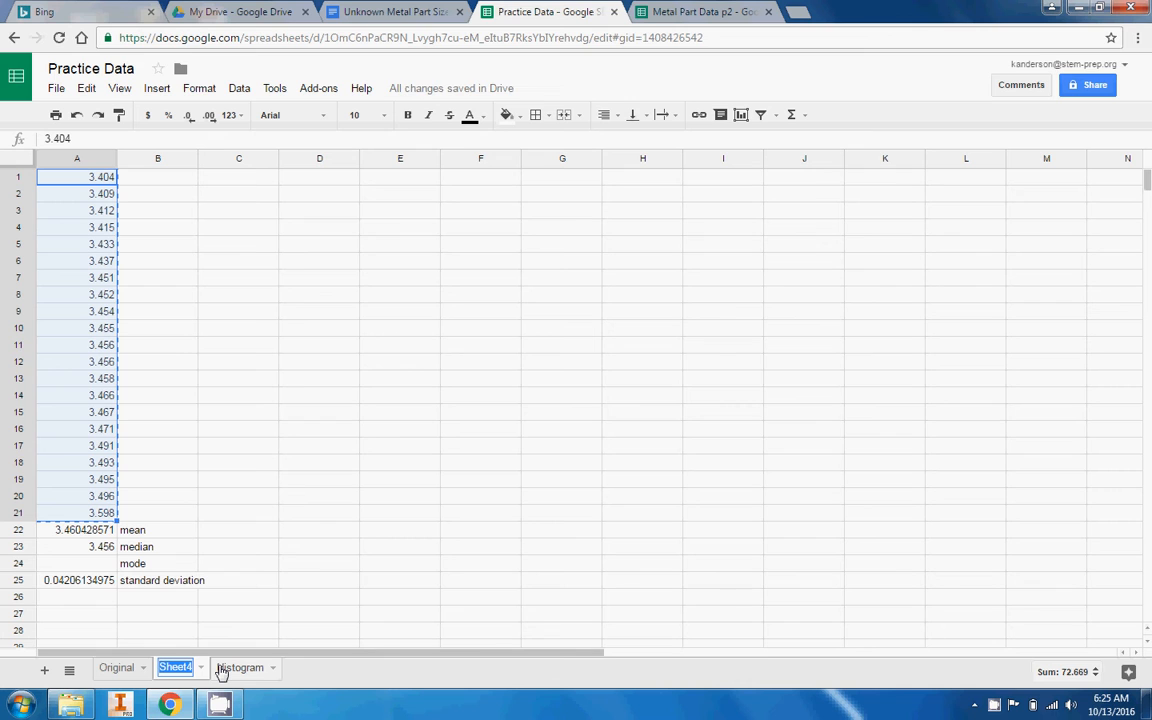
text(mea)
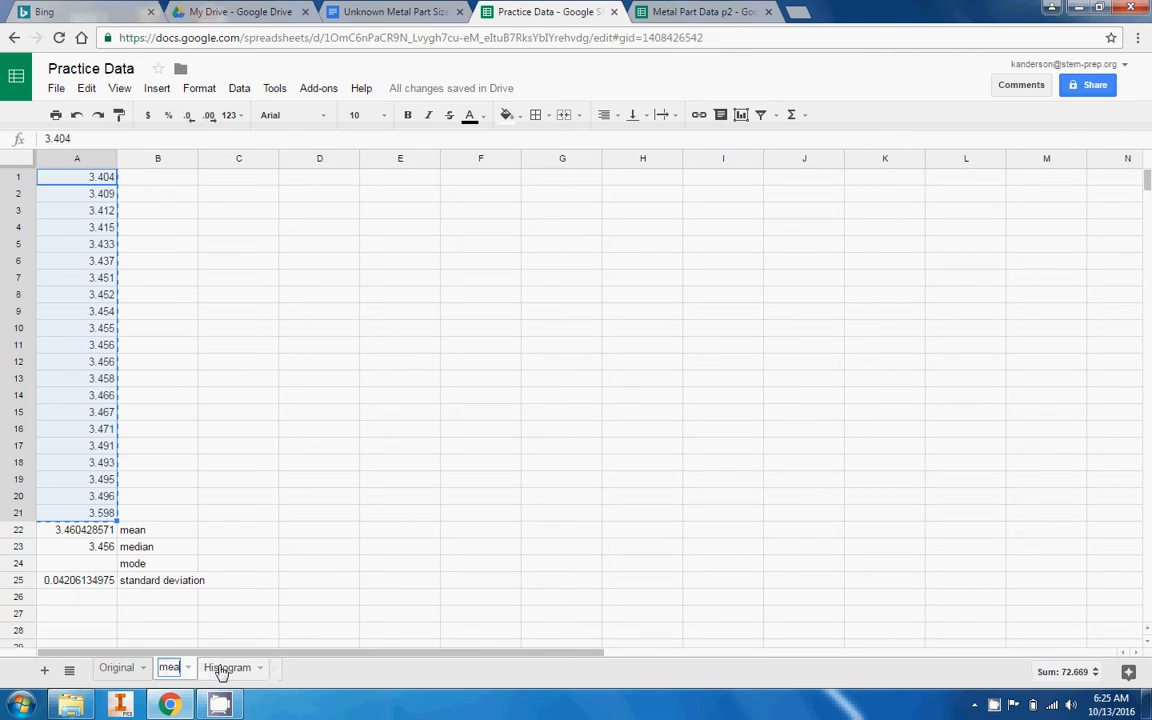
text(n median mode)
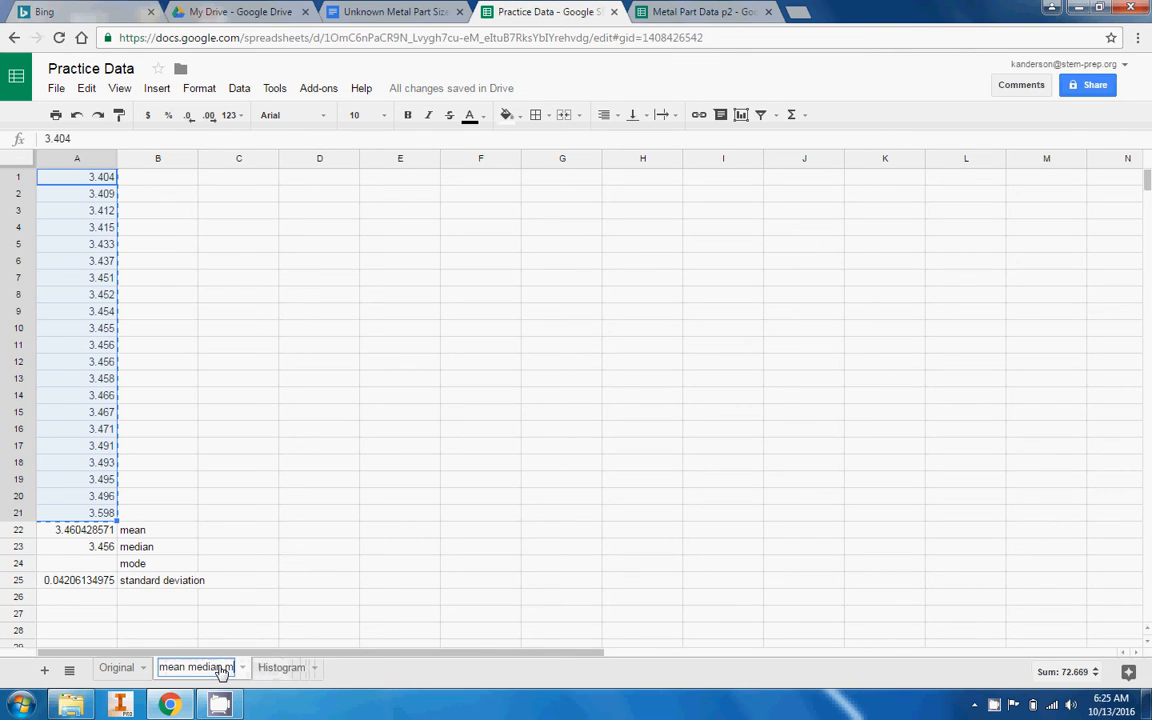
key(Return)
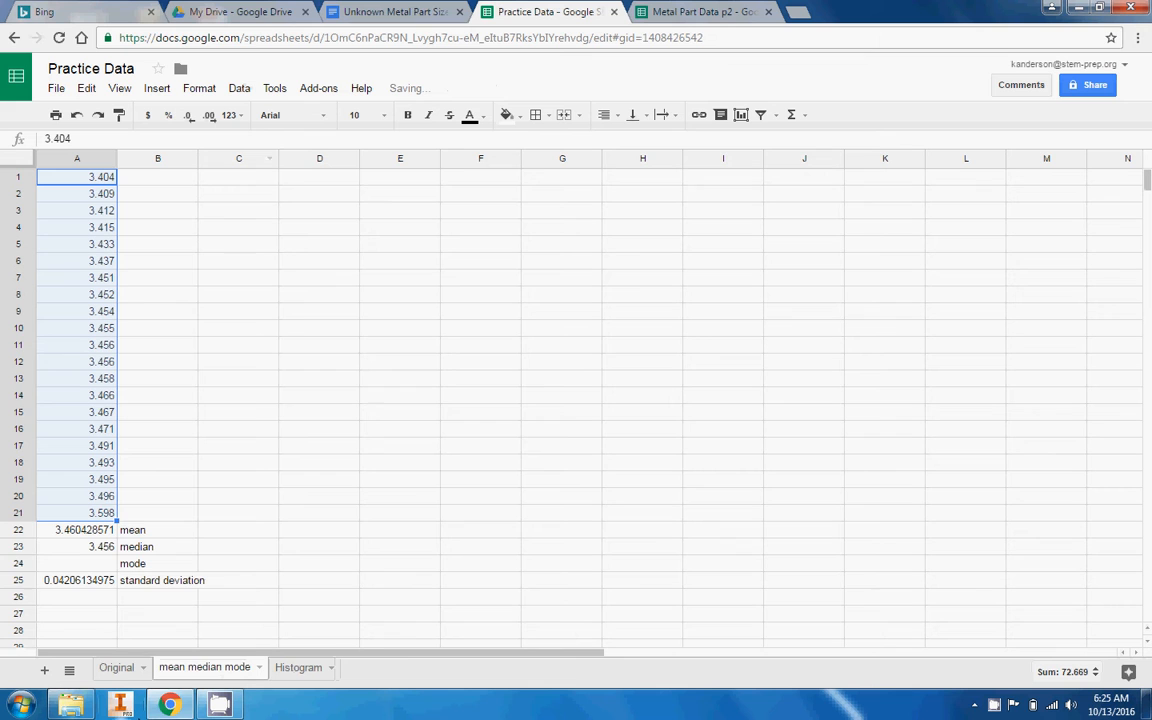
Review the first and last measurements on the Original sheet
click(121, 667)
click(85, 193)
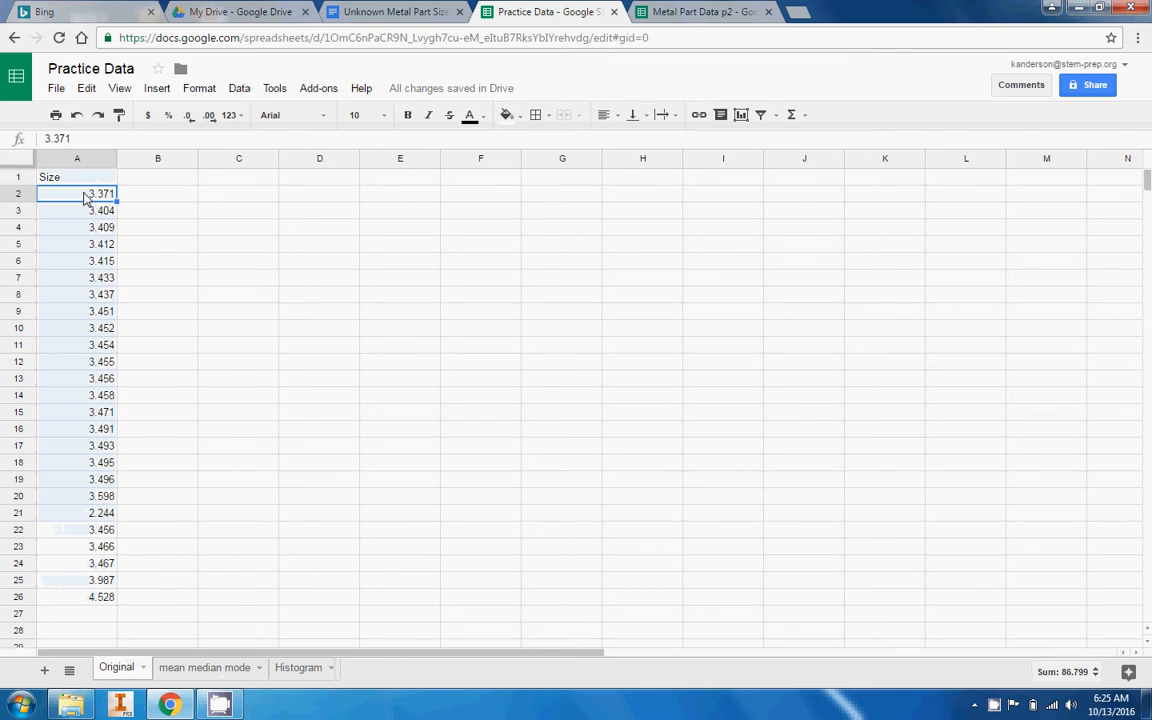
click(72, 597)
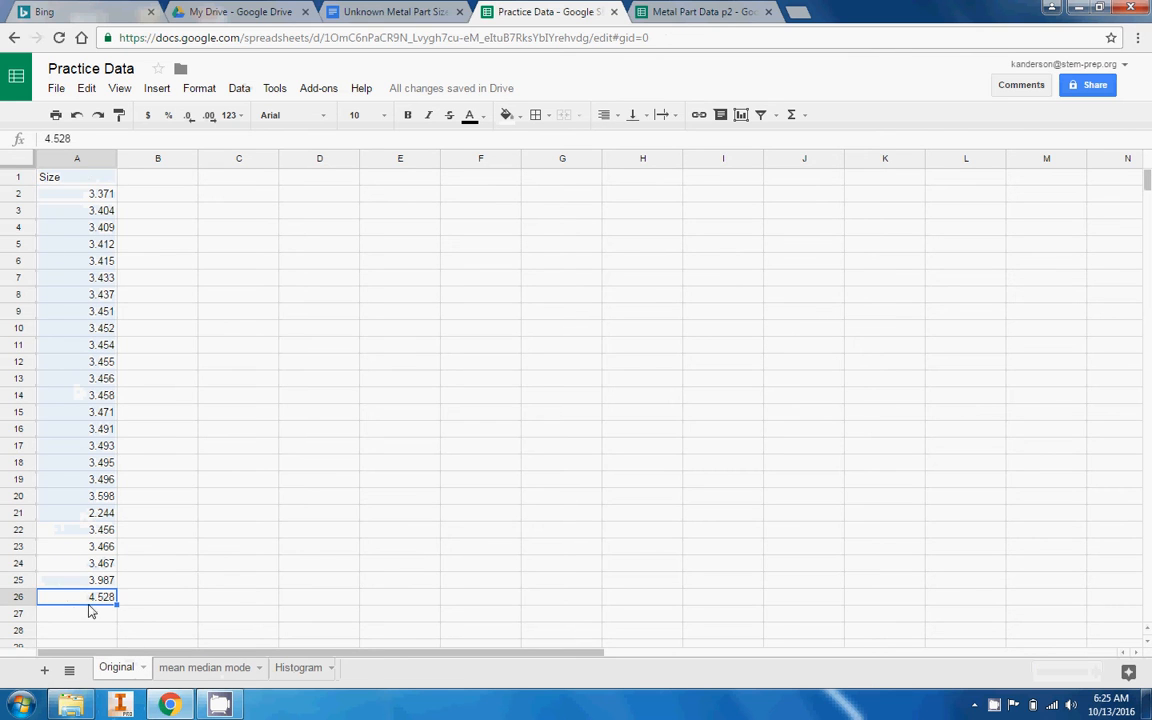
Insert a histogram chart of A1:A21 on the Histogram sheet and place it beside the data
click(305, 670)
click(193, 345)
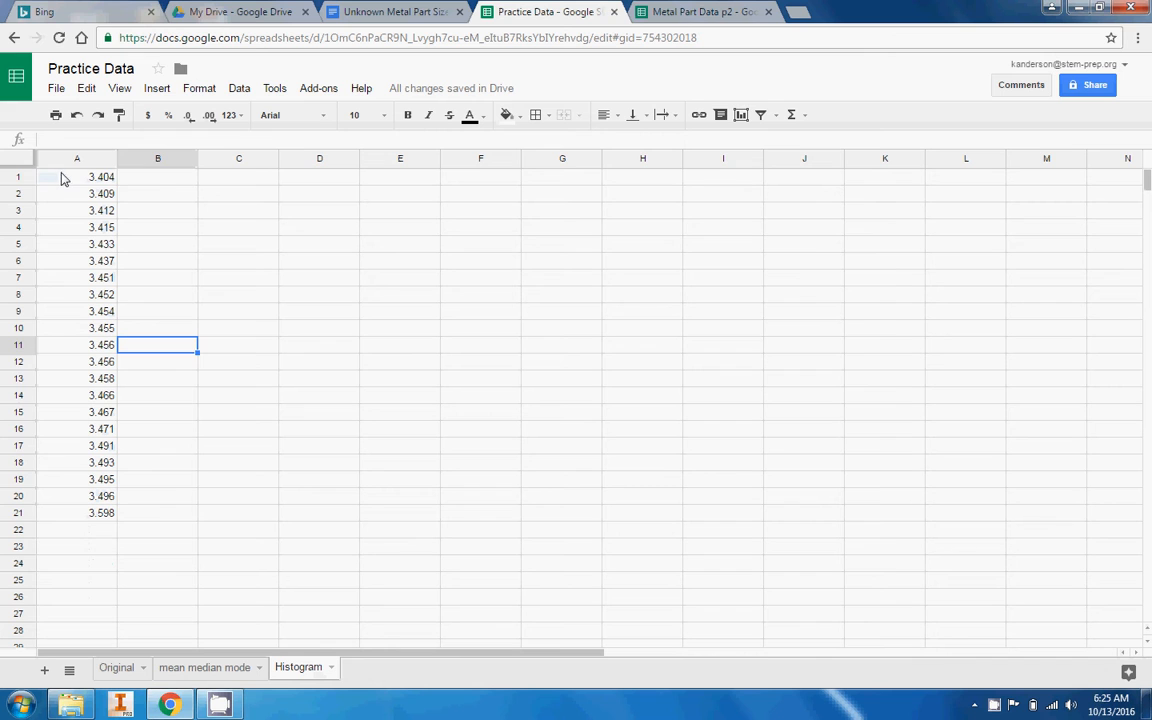
drag(61, 178, 72, 516)
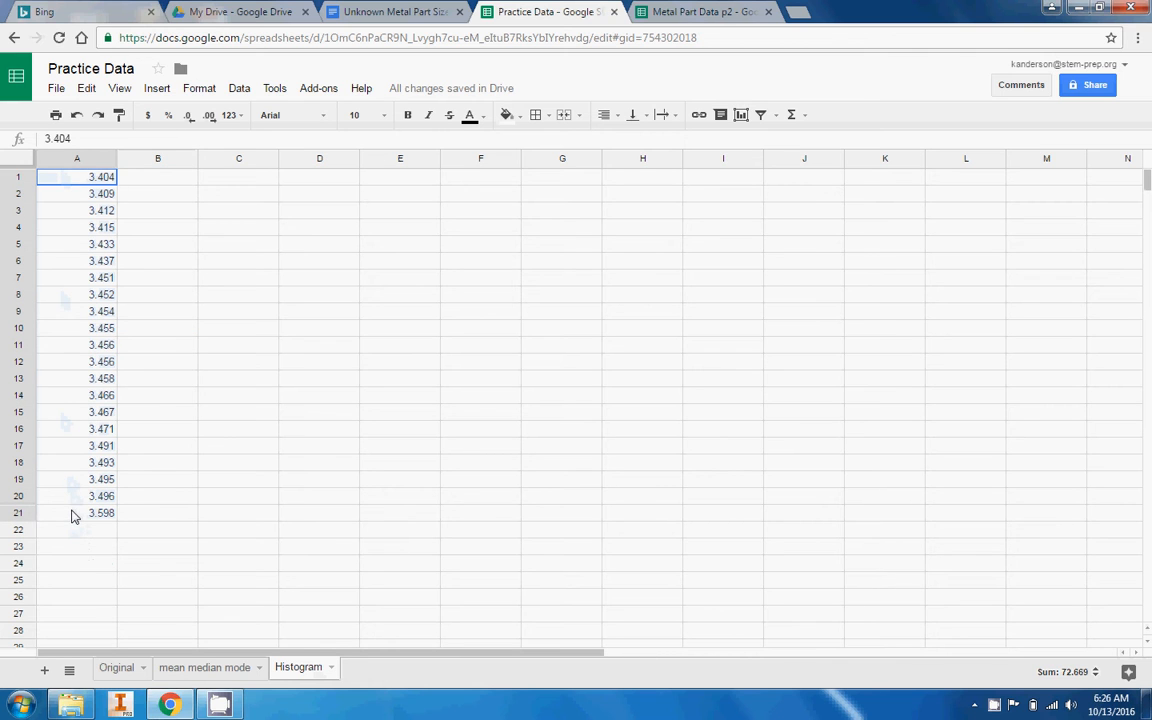
click(158, 89)
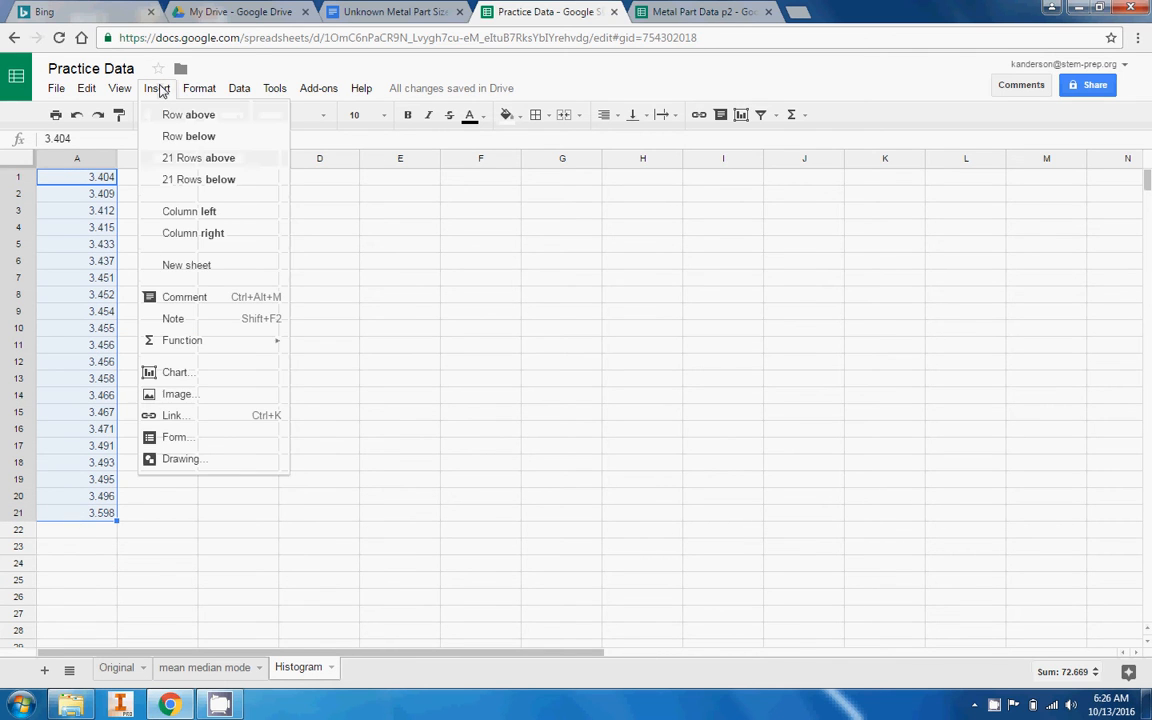
click(176, 373)
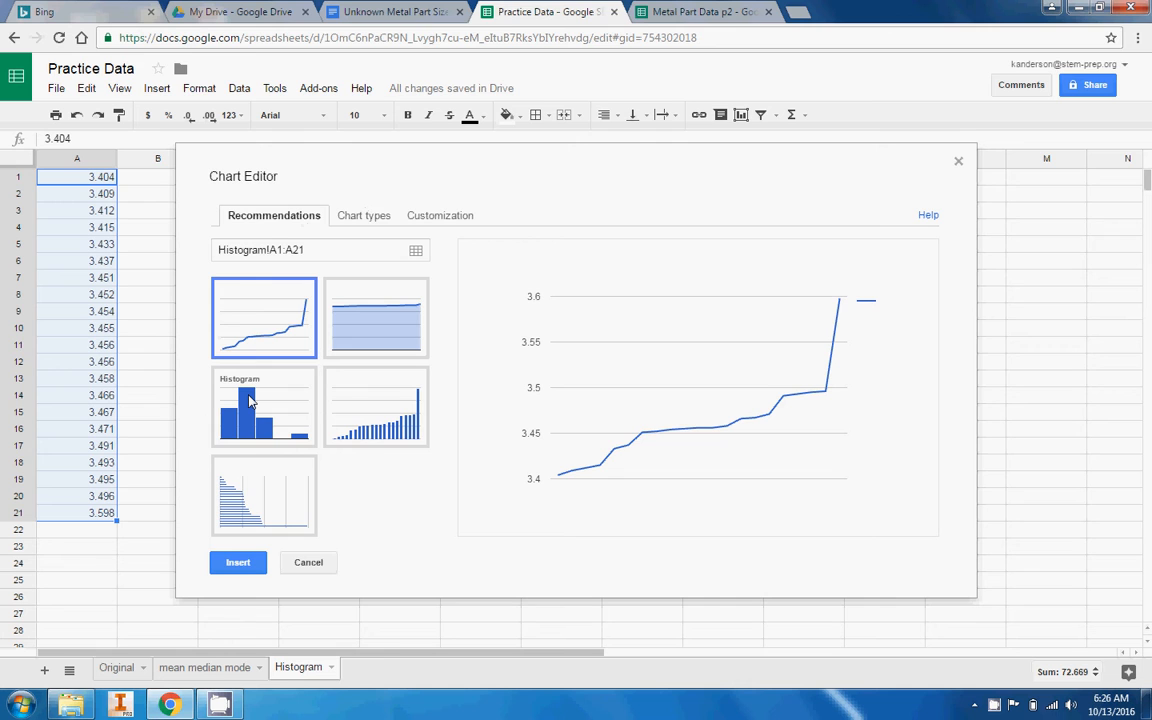
click(367, 217)
drag(446, 386, 437, 503)
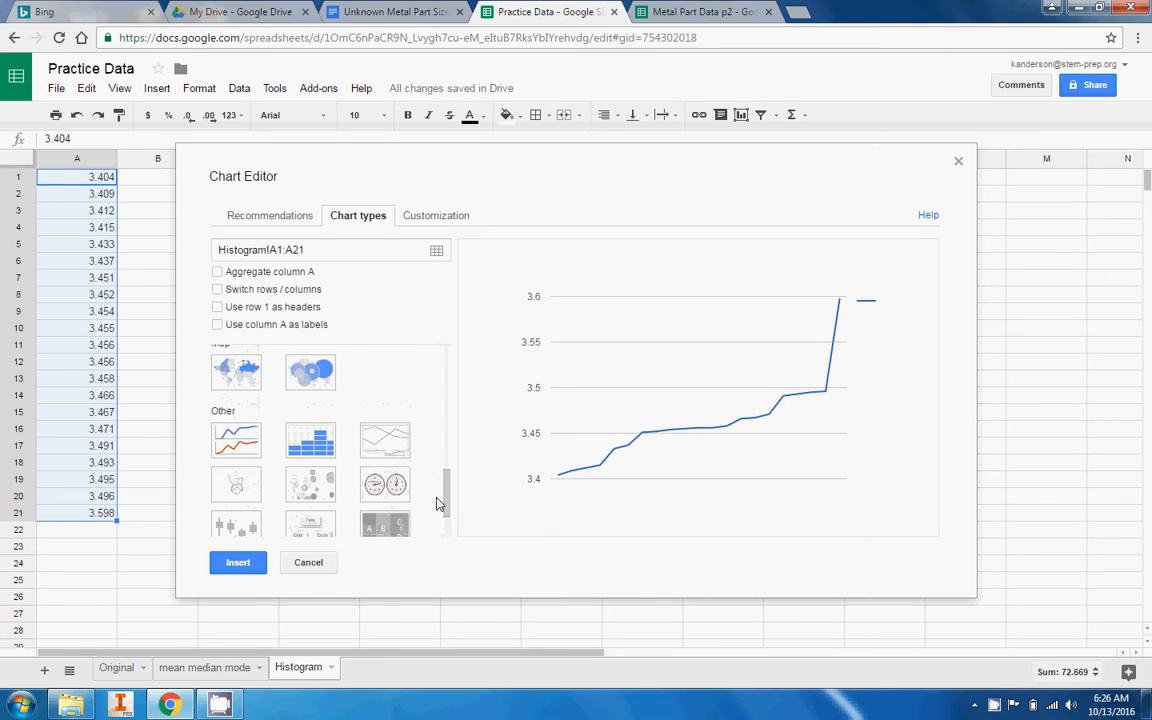
click(316, 443)
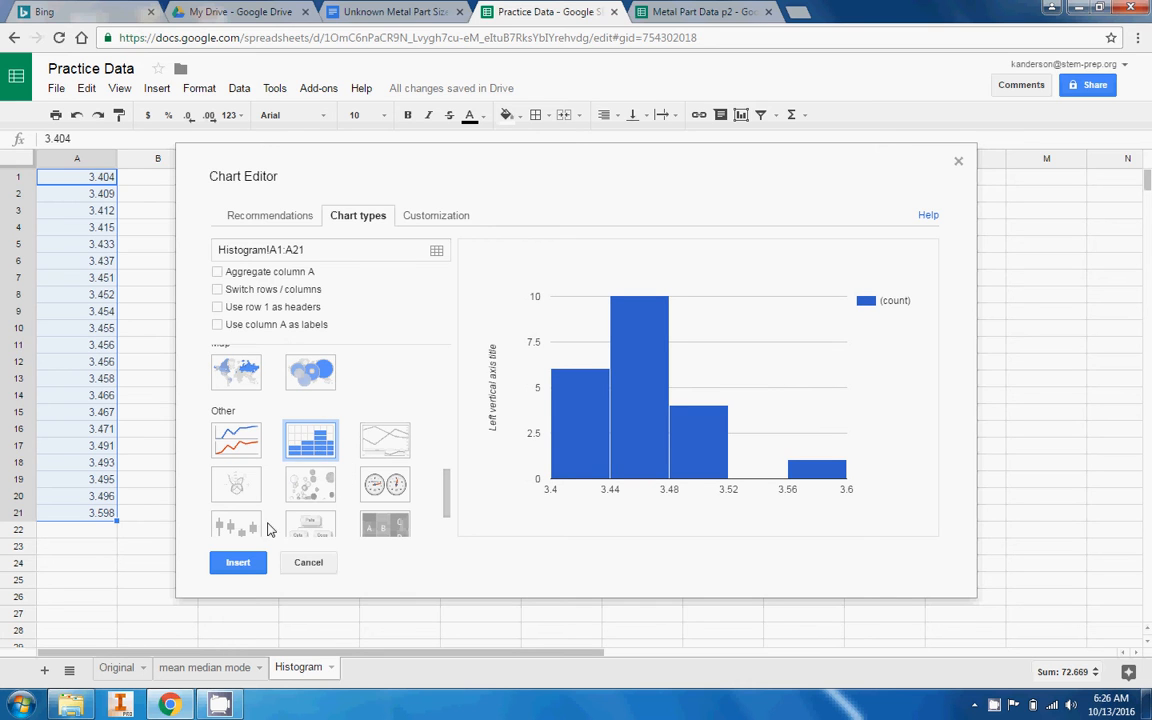
click(241, 568)
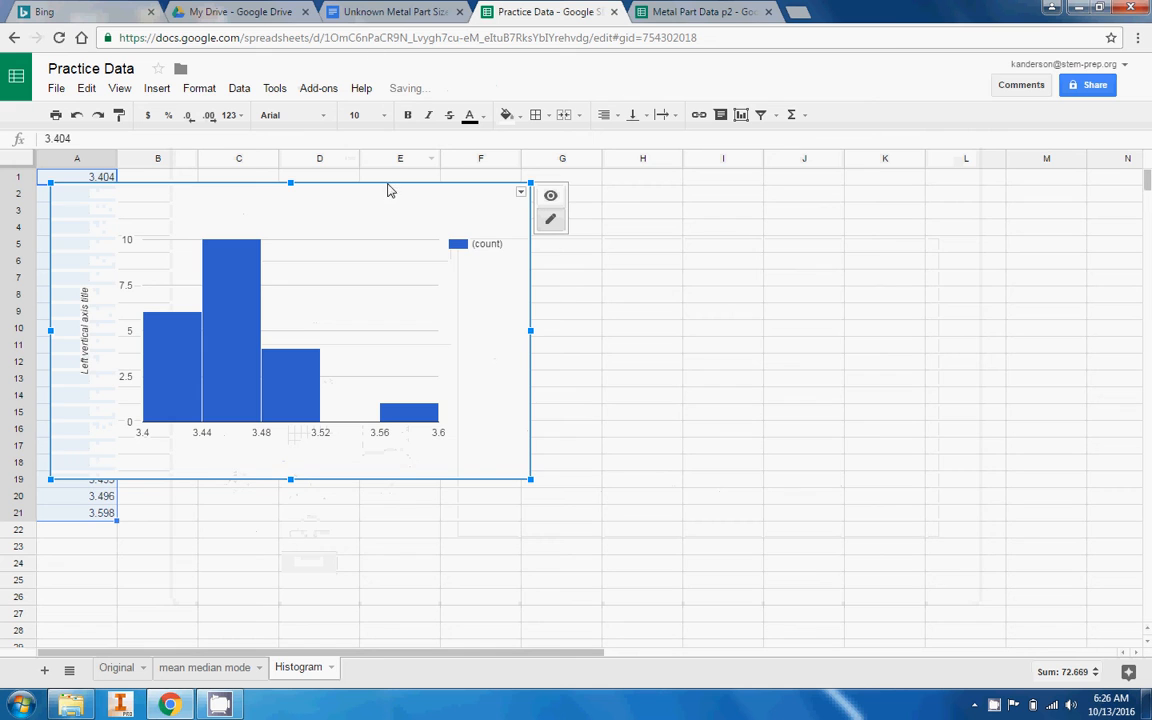
drag(392, 206, 577, 229)
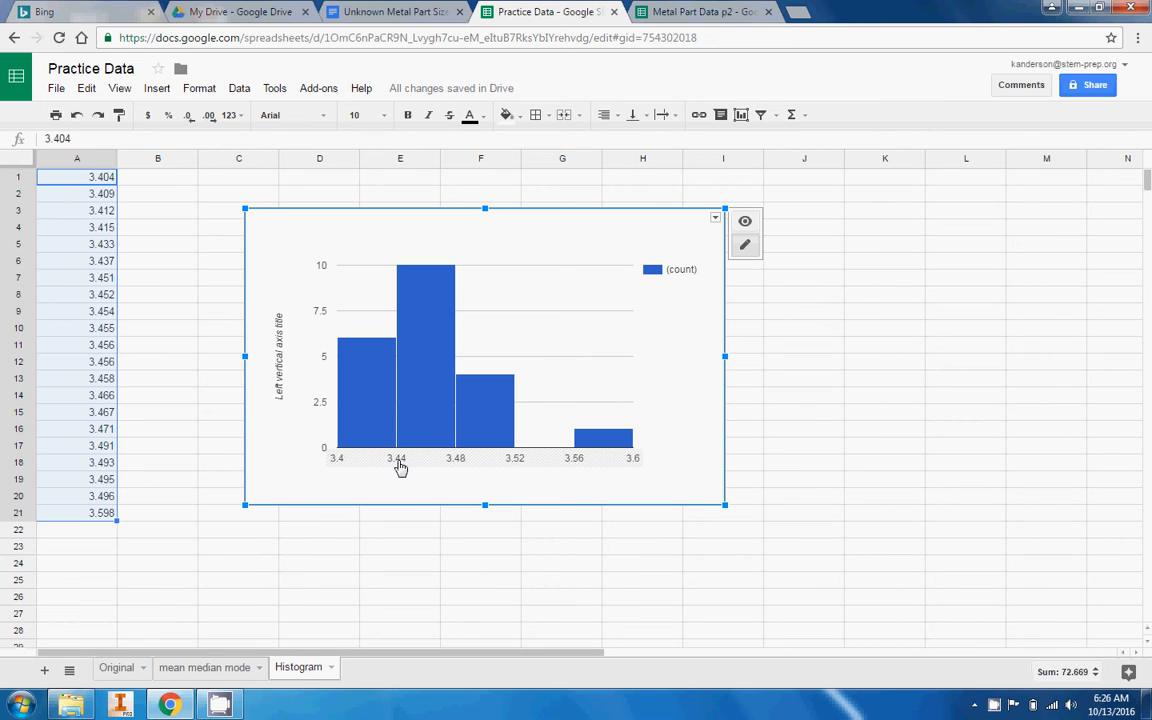
Compare the mean and median on the mean median mode sheet with the histogram and check the last measurement in A21
click(219, 666)
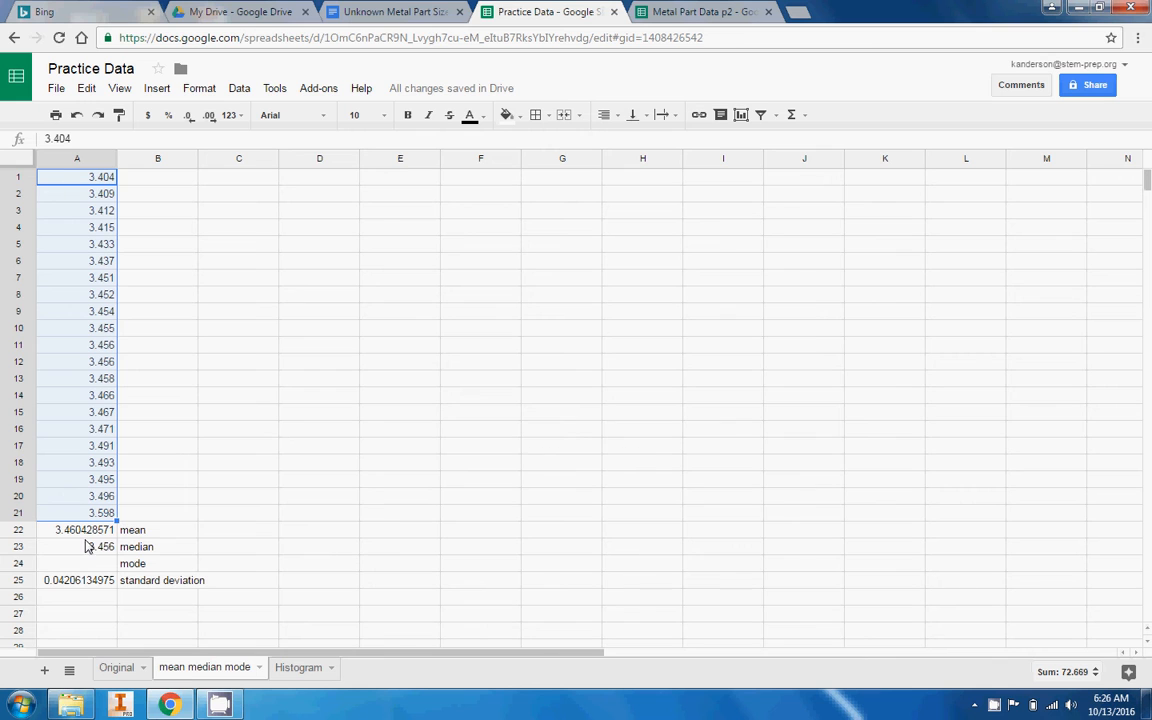
click(298, 668)
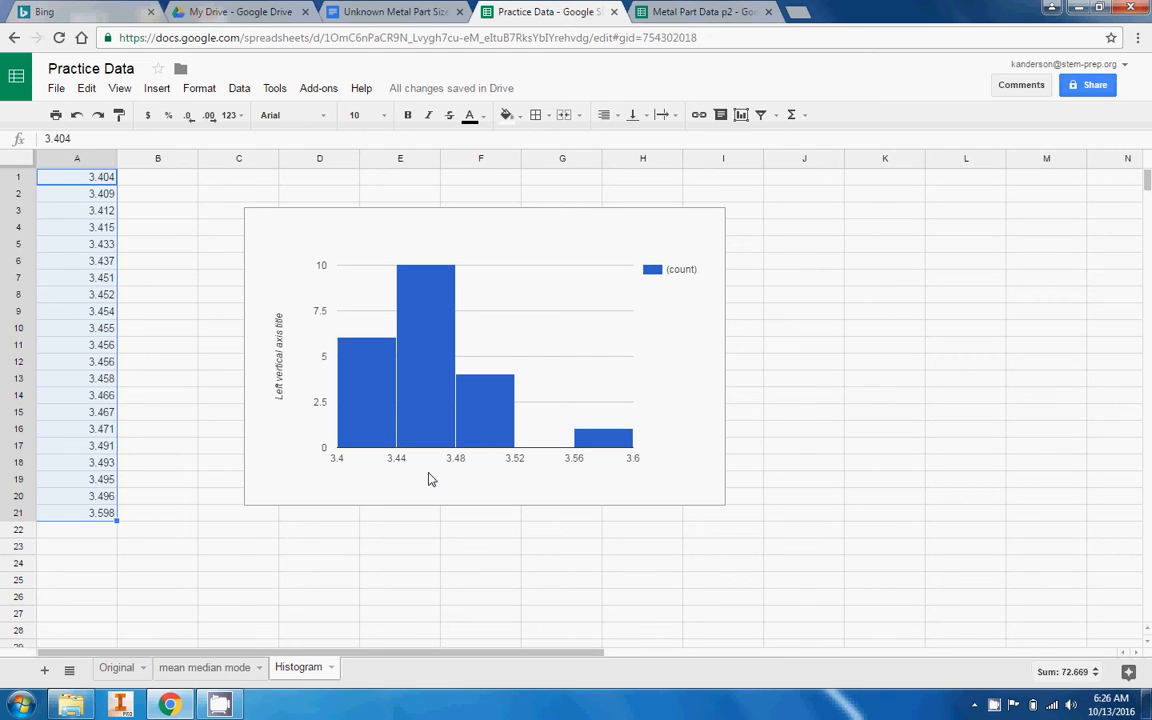
click(93, 520)
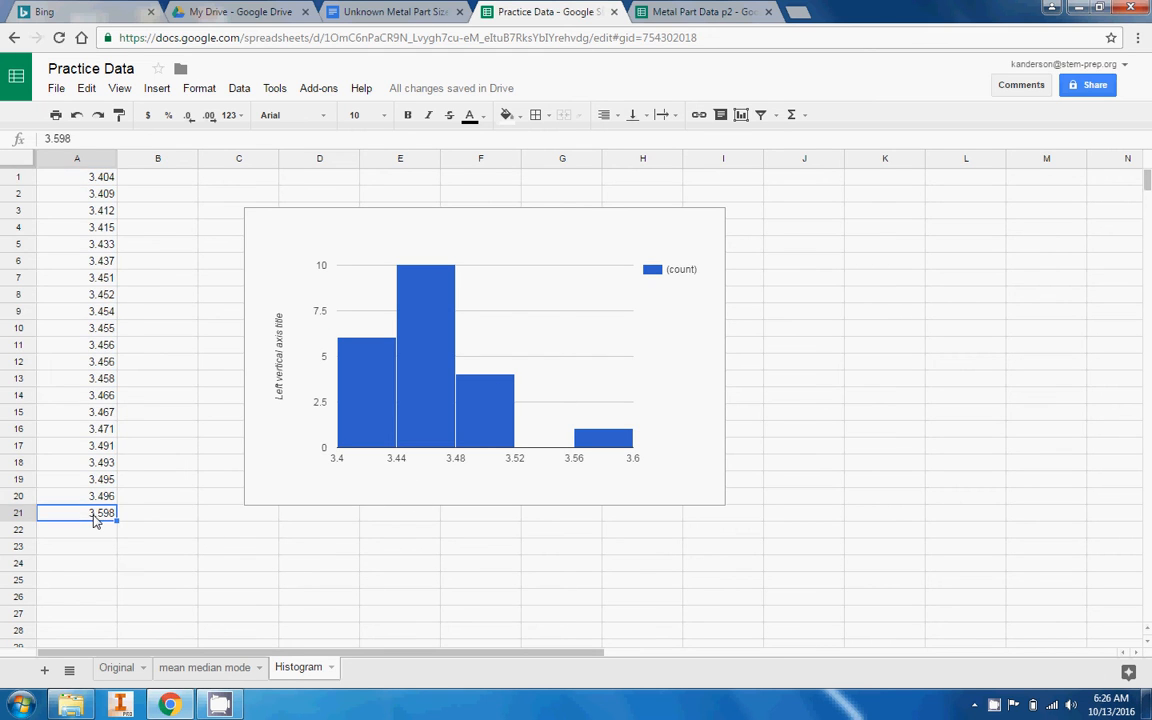
click(424, 530)
Set the histogram's left vertical axis title to "Number of Measurements" in the advanced chart settings
click(337, 462)
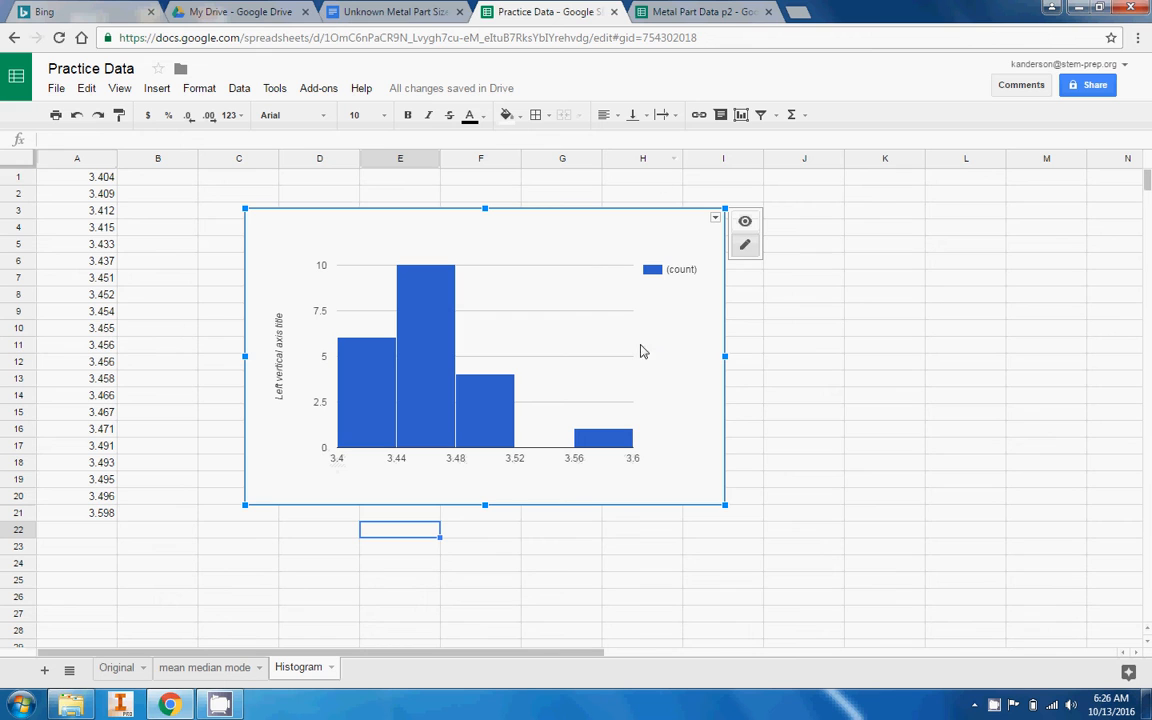
right_click(668, 358)
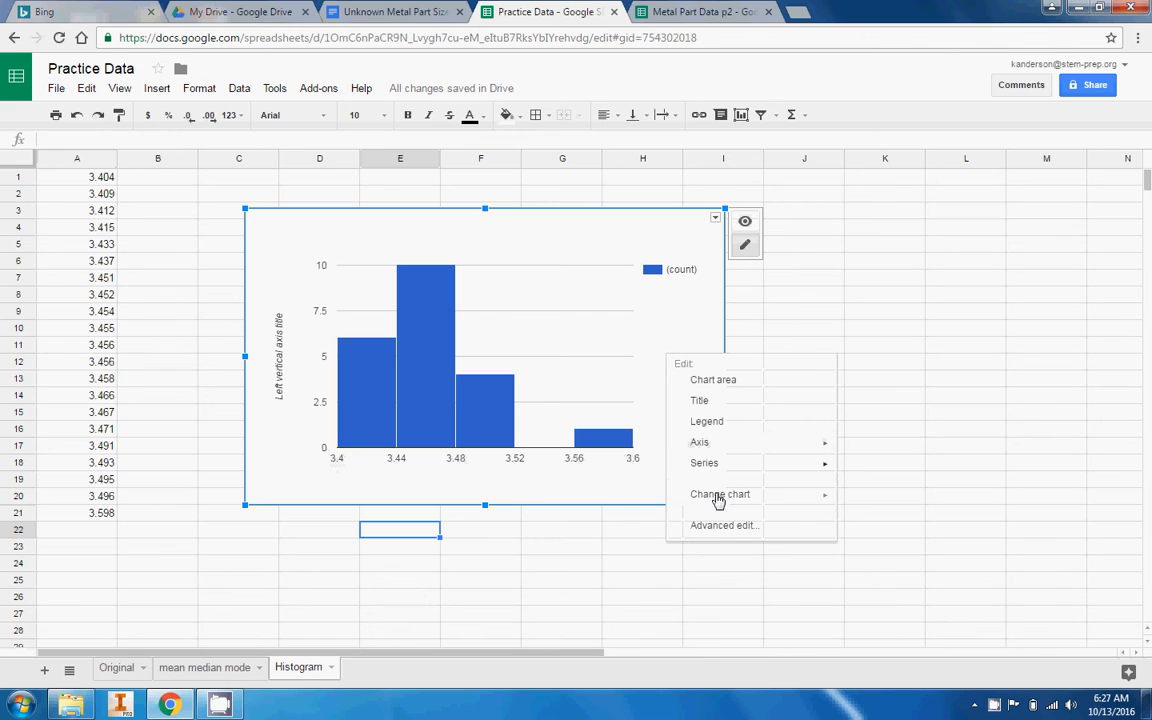
click(670, 342)
right_click(670, 342)
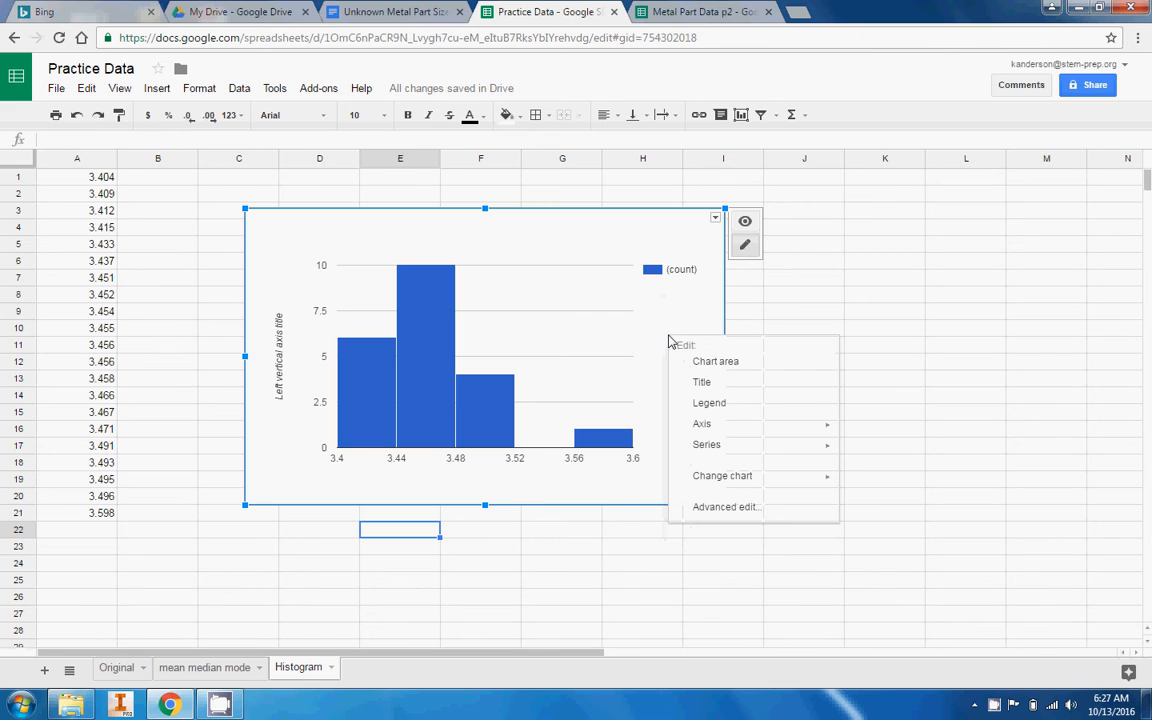
click(726, 507)
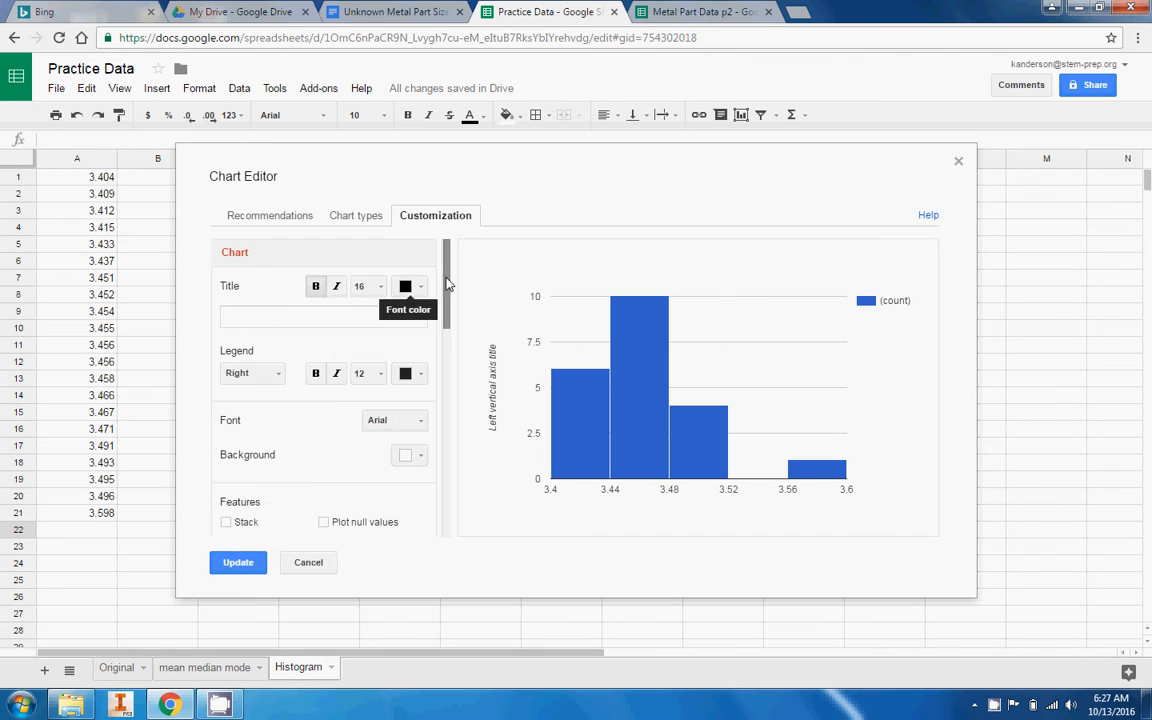
click(281, 318)
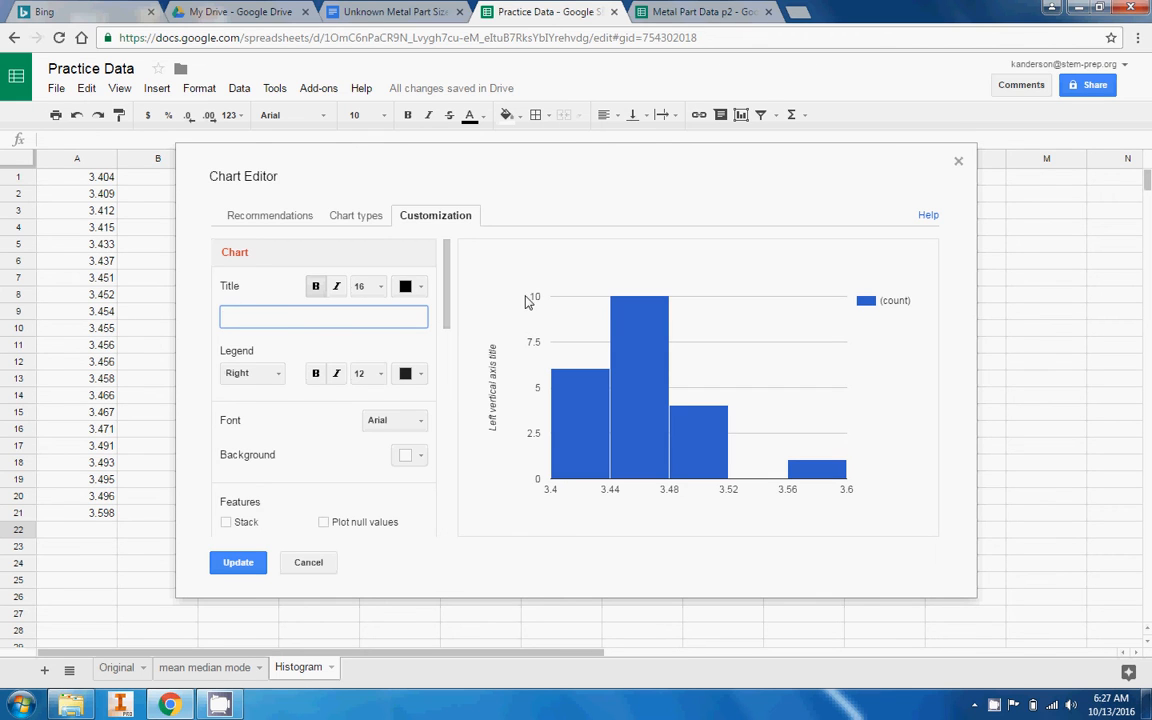
click(447, 297)
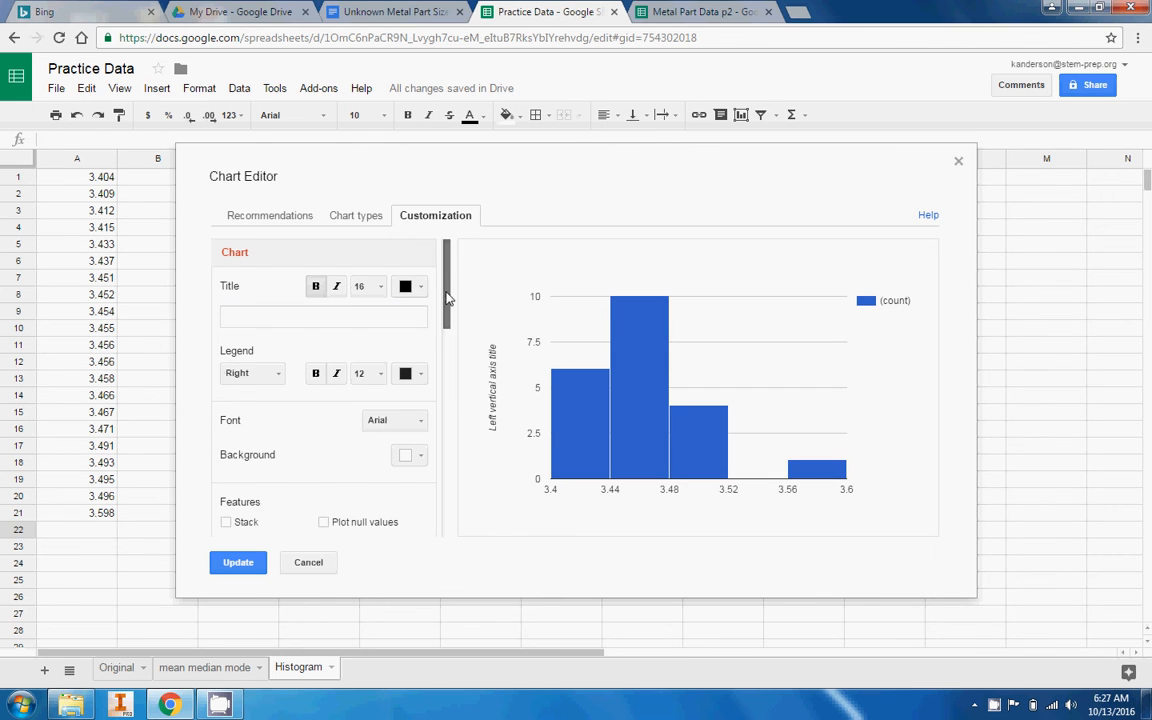
drag(447, 297, 450, 314)
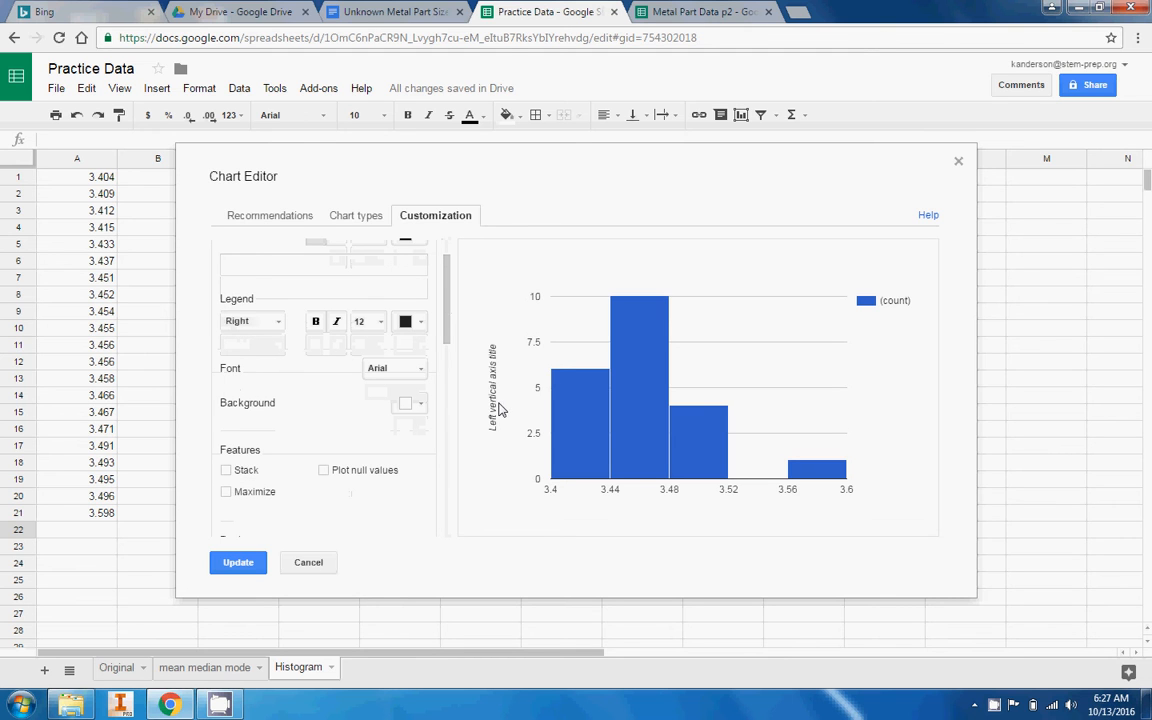
drag(447, 310, 447, 417)
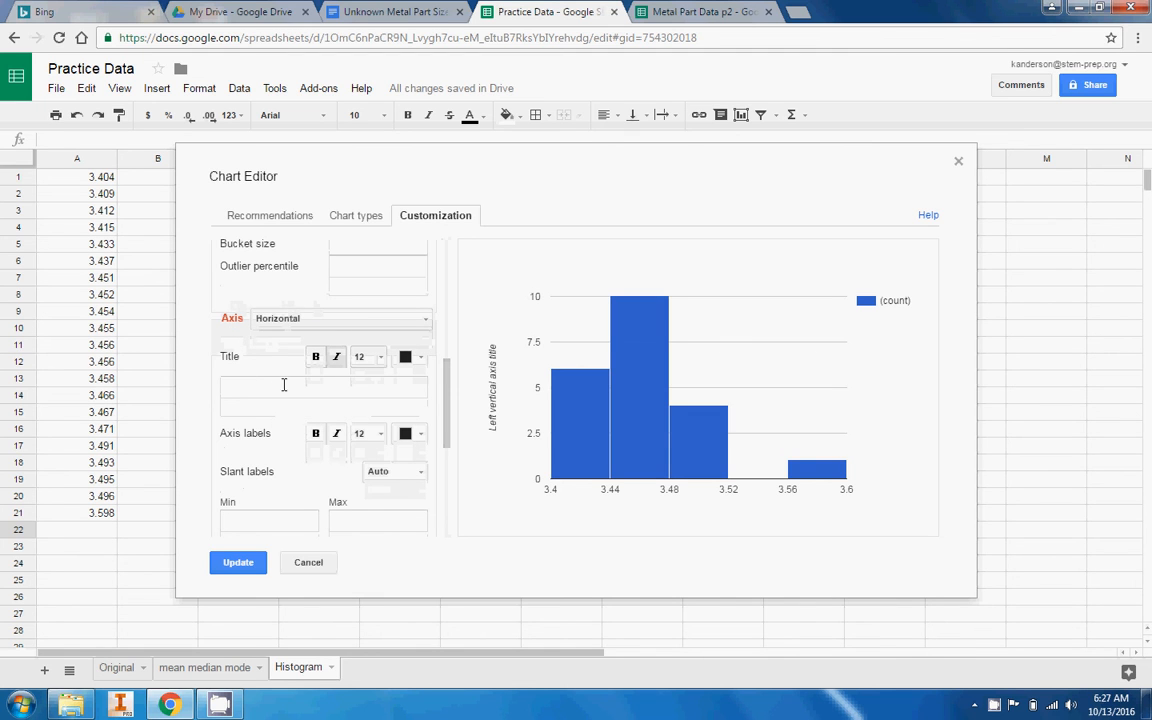
click(395, 319)
click(384, 366)
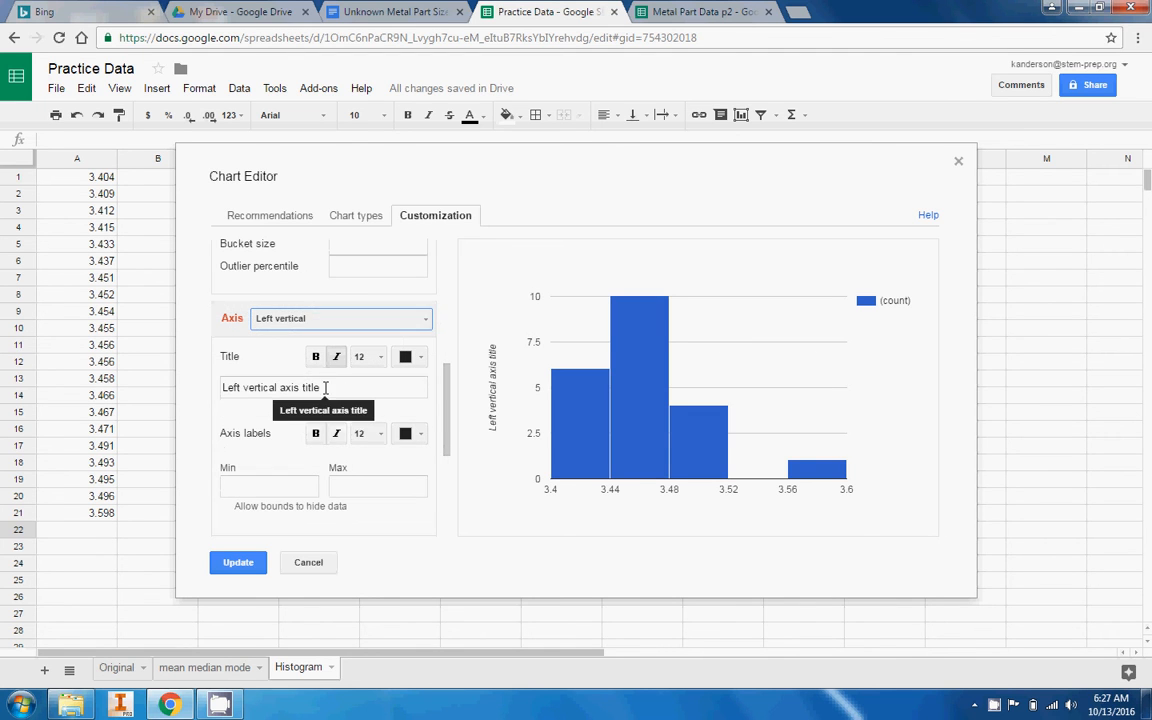
triple_click(338, 388)
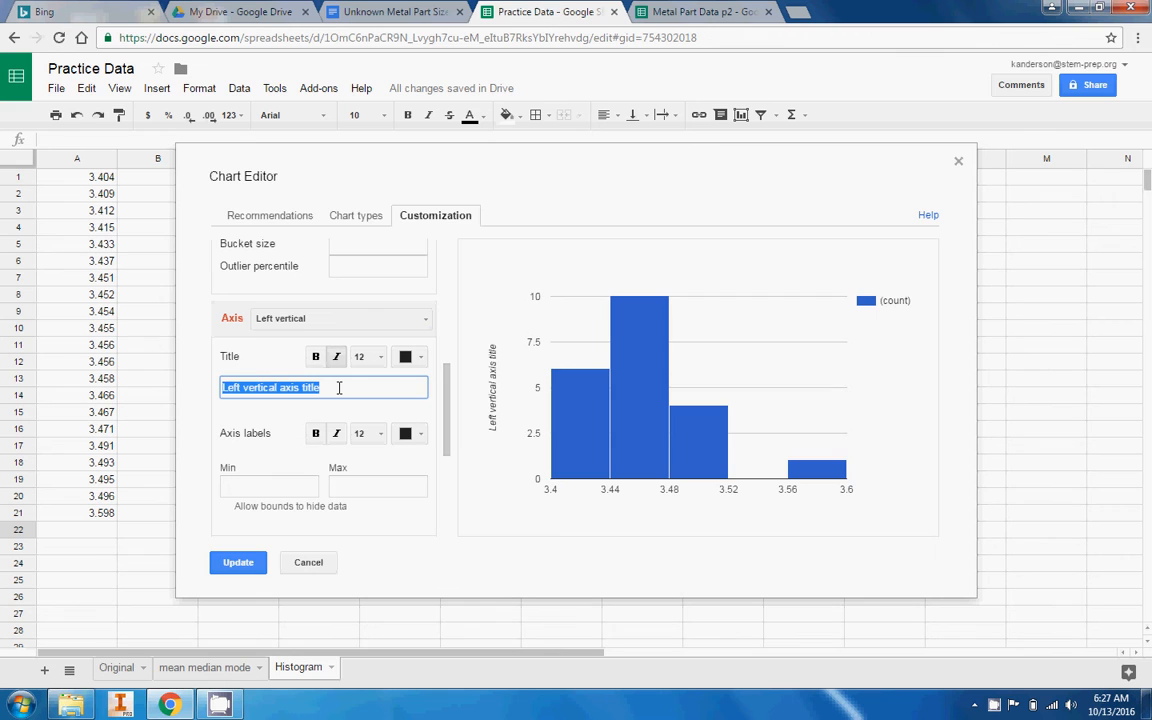
text(Number of Measurements)
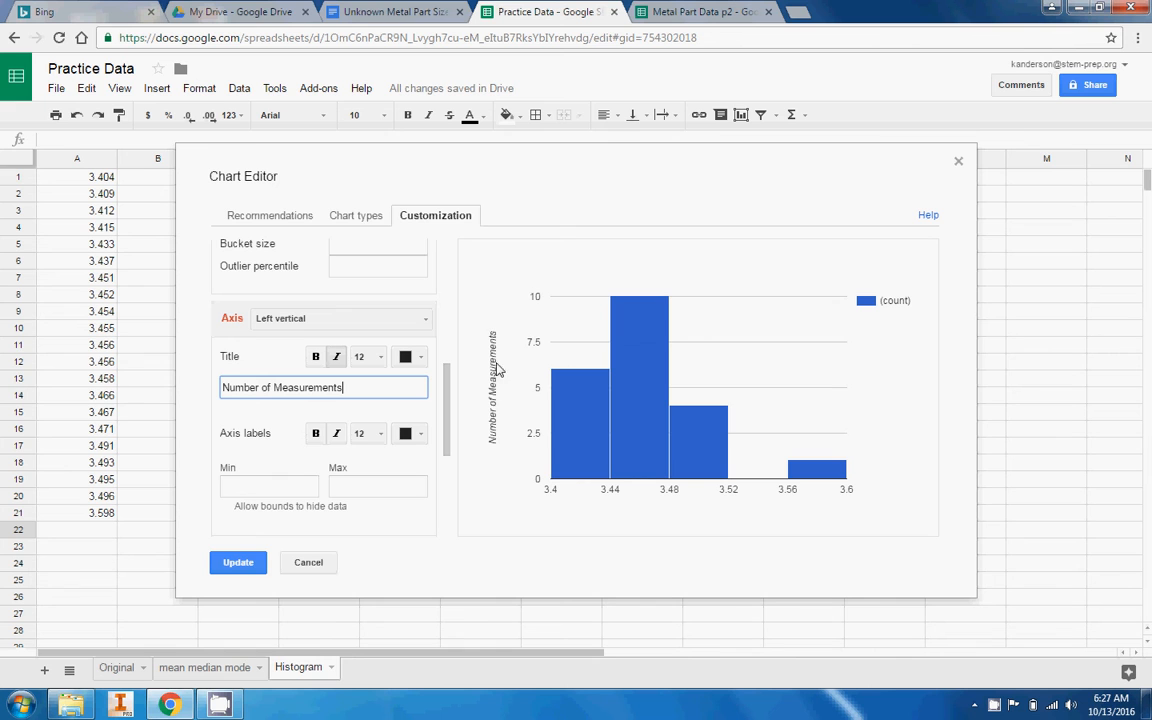
Set the histogram's bucket size to 0.01 and update the chart
scroll(447, 425, up, 1)
scroll(447, 425, down, 3)
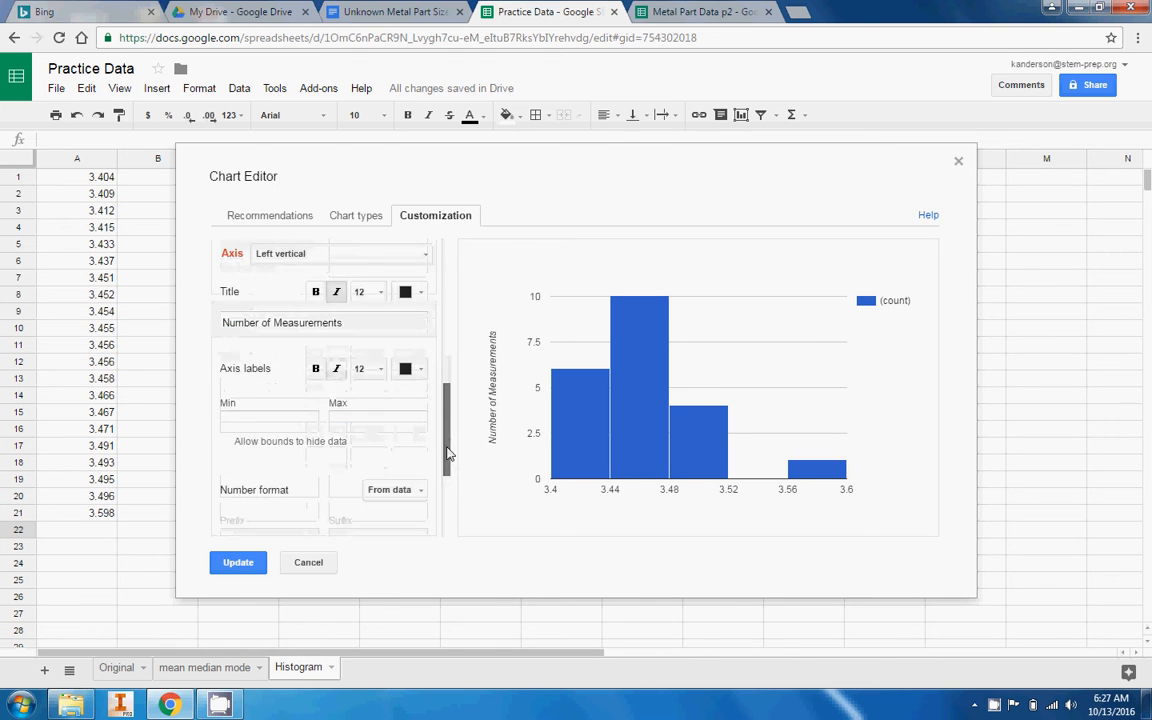
scroll(450, 391, up, 6)
click(366, 404)
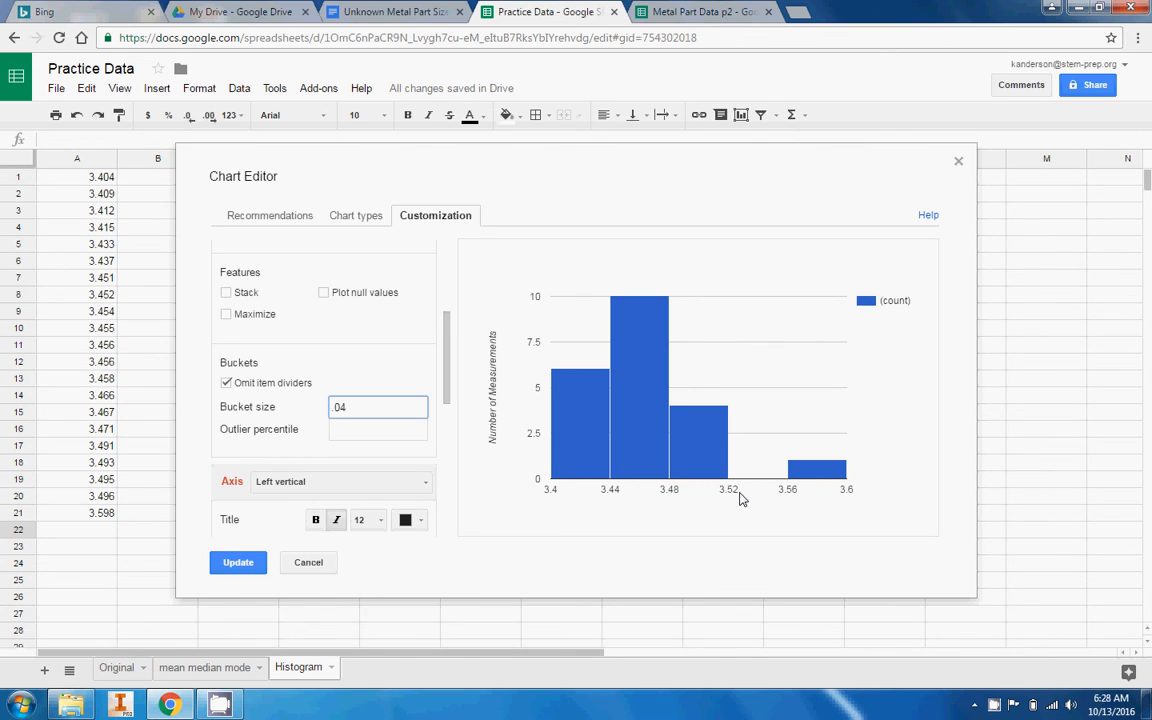
drag(363, 404, 334, 406)
click(364, 407)
click(238, 562)
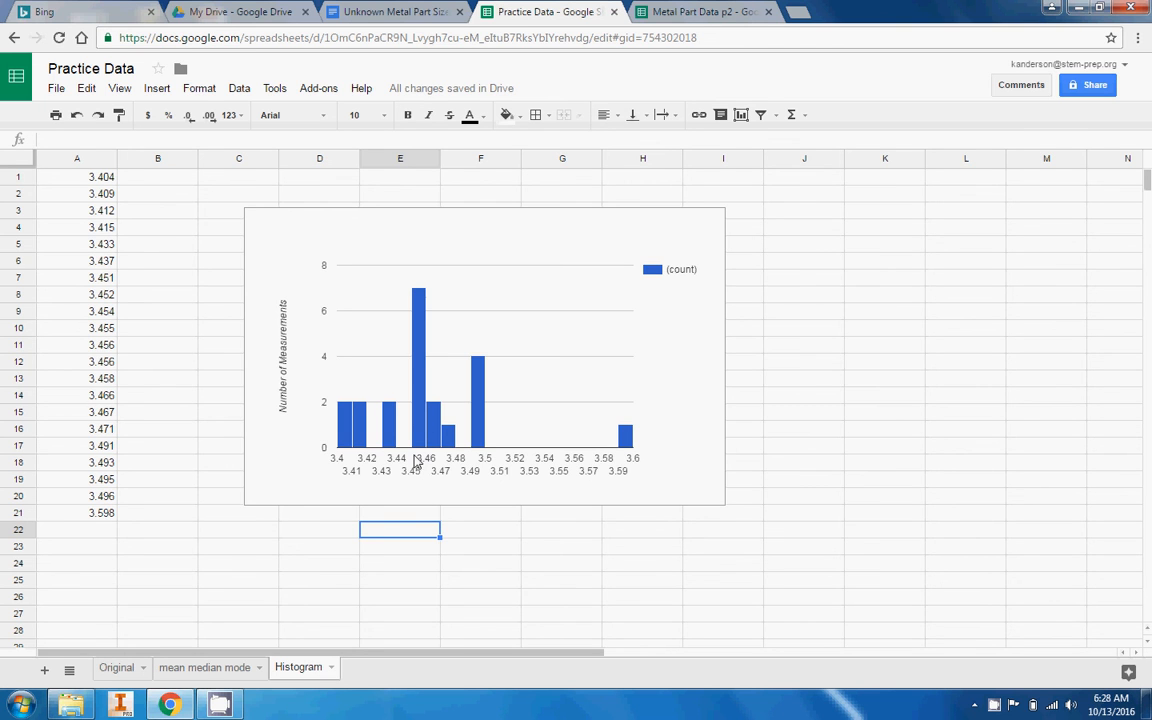
Try switching the histogram's Omit item dividers option off and on, and close the chart editor without updating
right_click(681, 366)
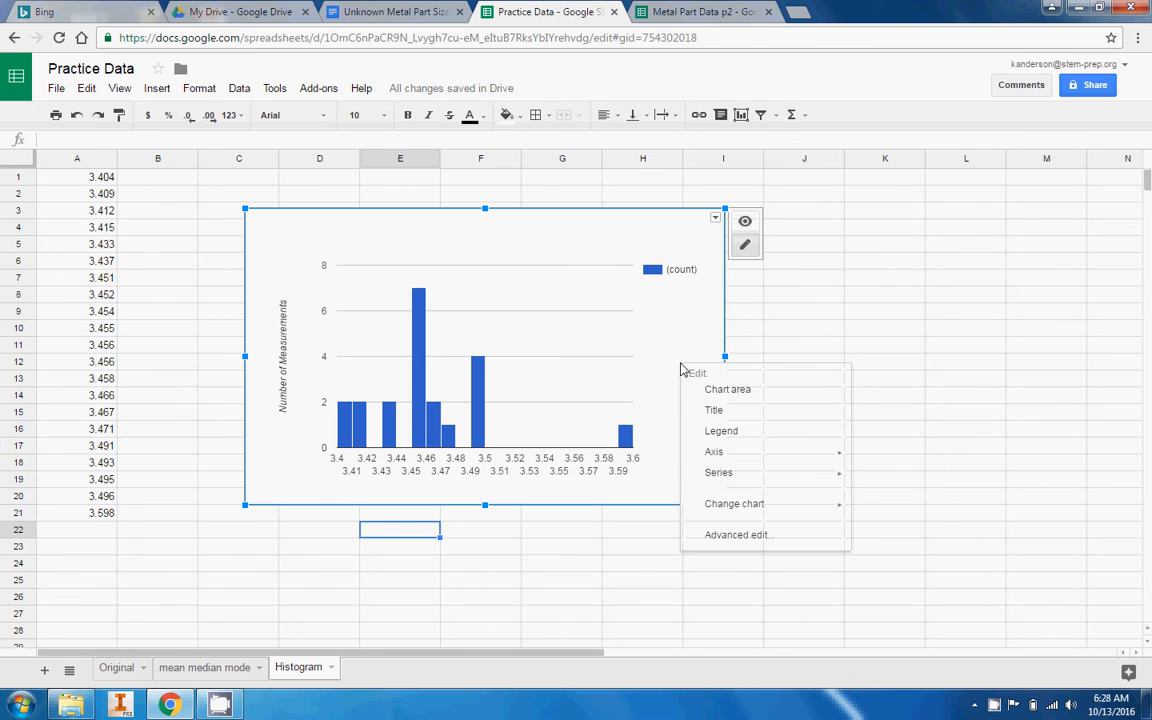
click(759, 535)
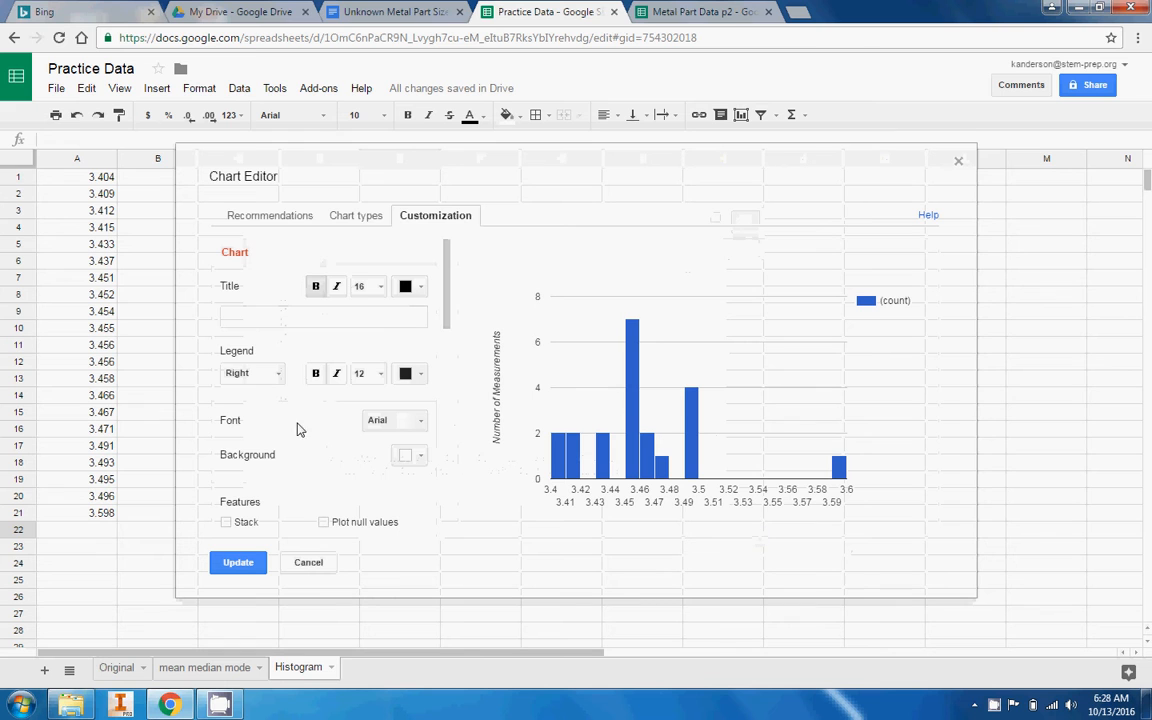
scroll(430, 366, down, 5)
scroll(430, 366, up, 2)
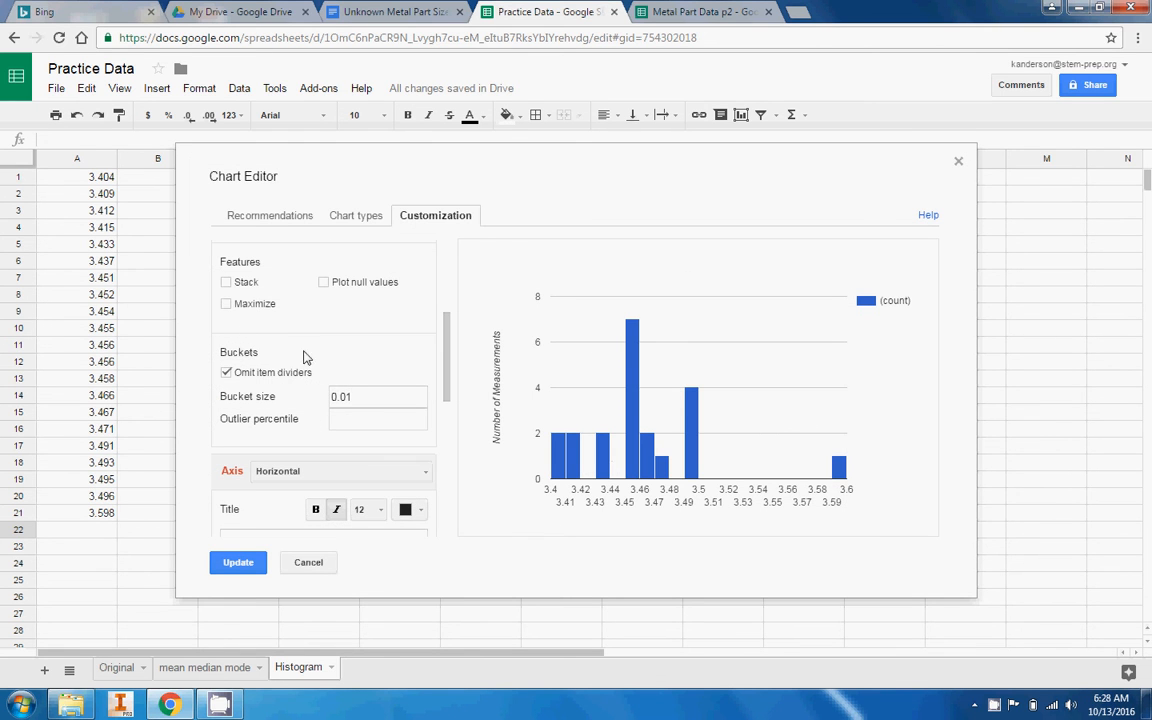
click(228, 373)
click(227, 372)
click(958, 164)
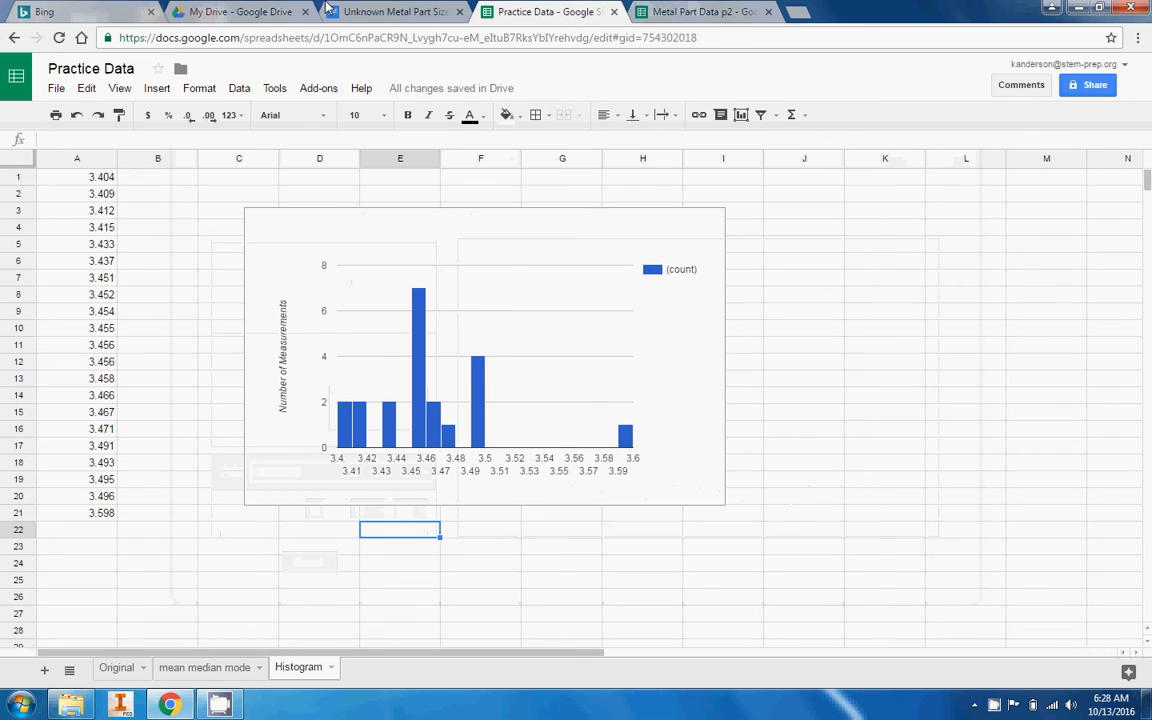
Read the thinking question about how many digits to include in the Unknown Metal Part Size Student Analysis document
click(400, 11)
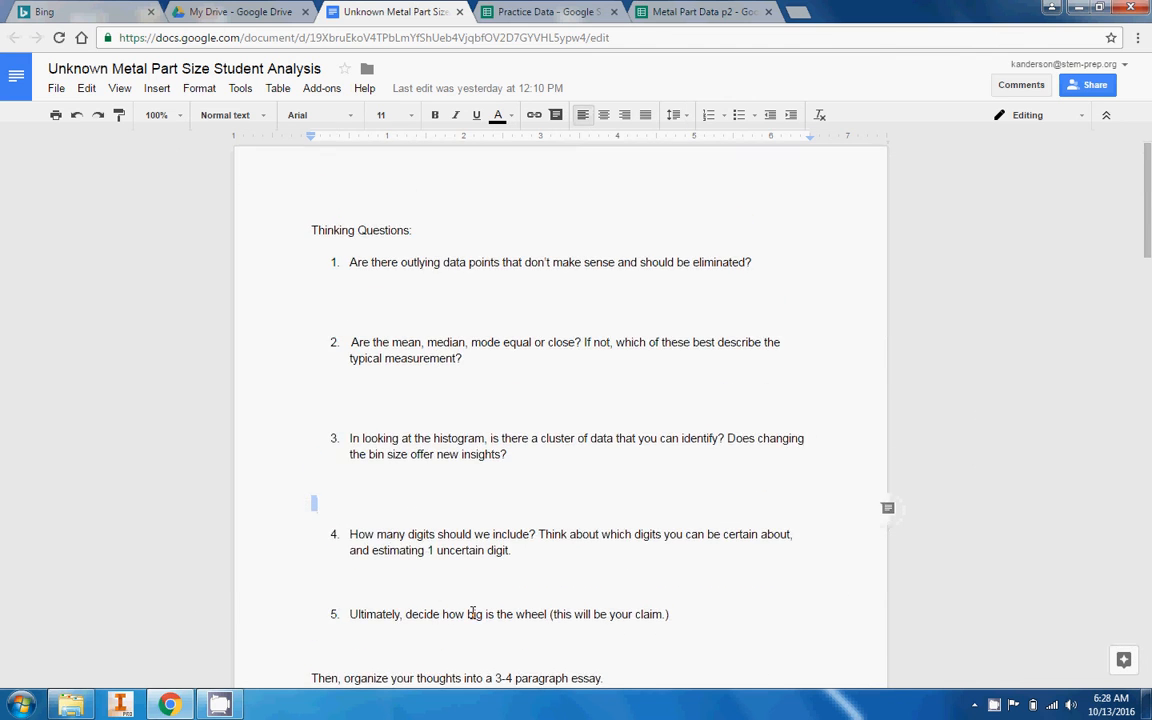
scroll(457, 560, down, 3)
click(567, 430)
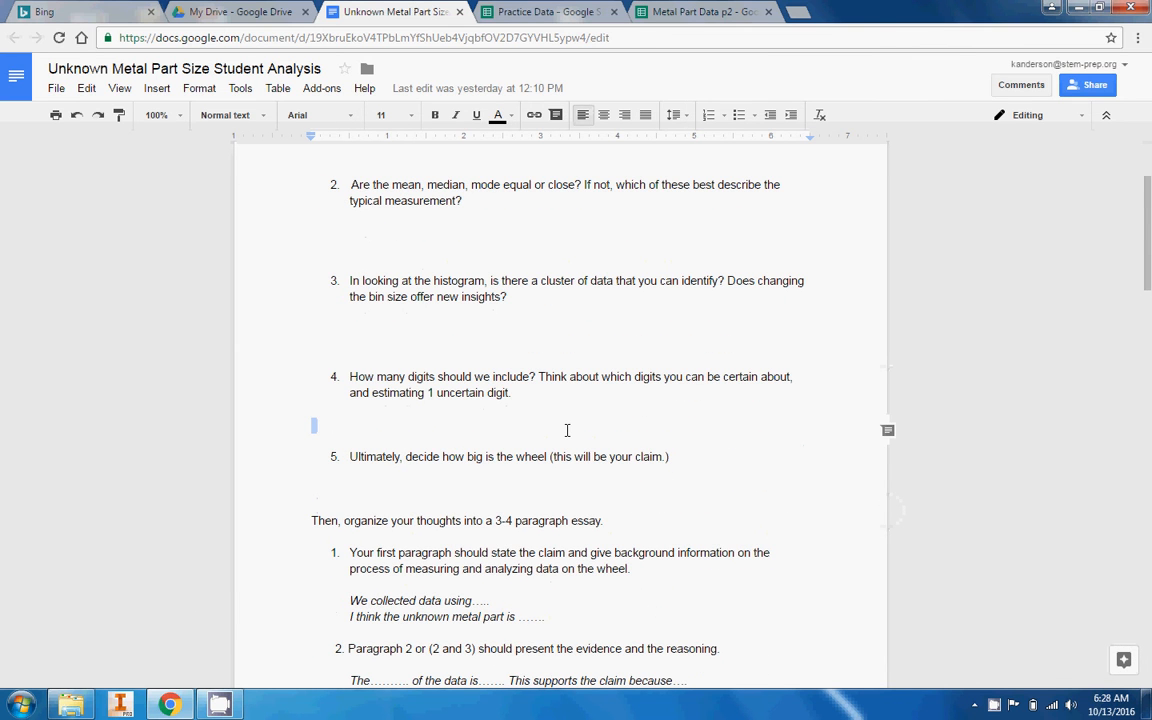
click(535, 433)
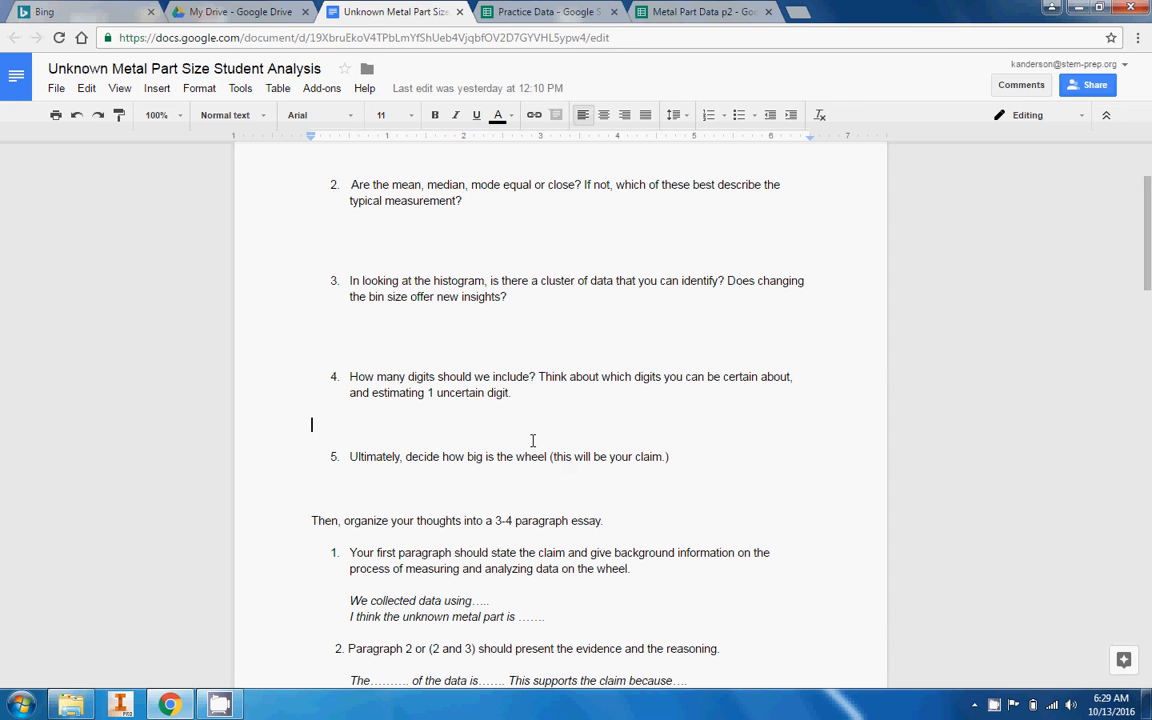
Return to Practice Data and reduce the measurements in A1:A21 on the Histogram sheet to two decimal places
click(527, 9)
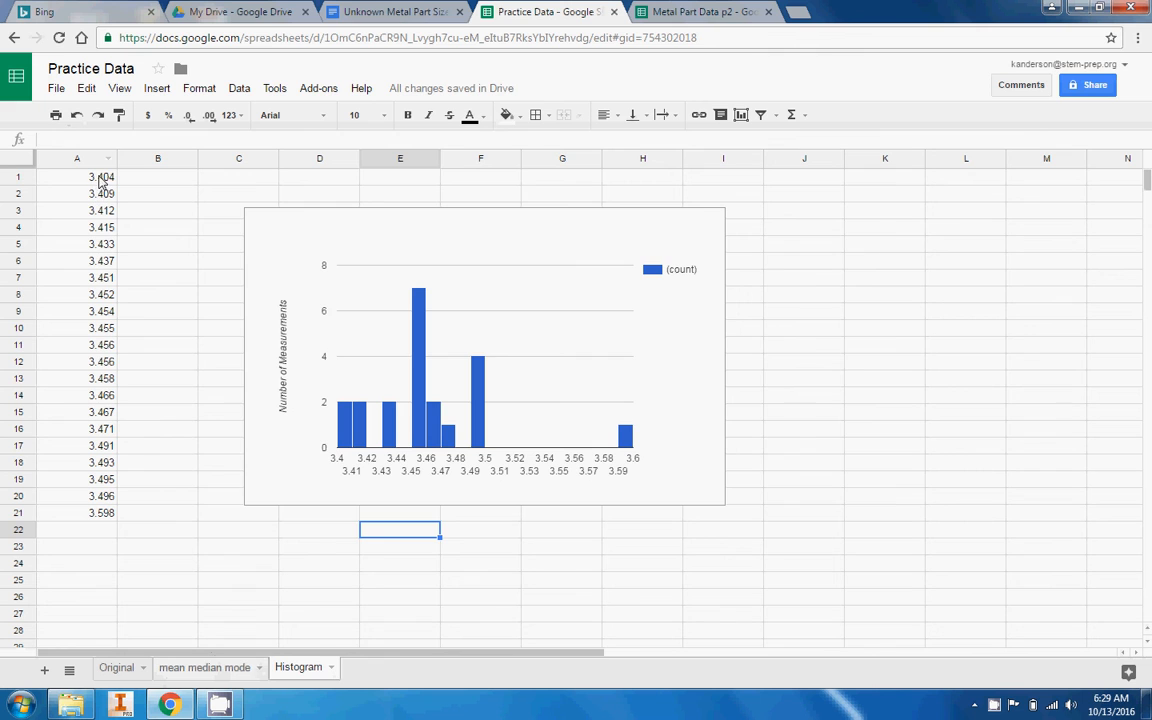
drag(96, 178, 98, 527)
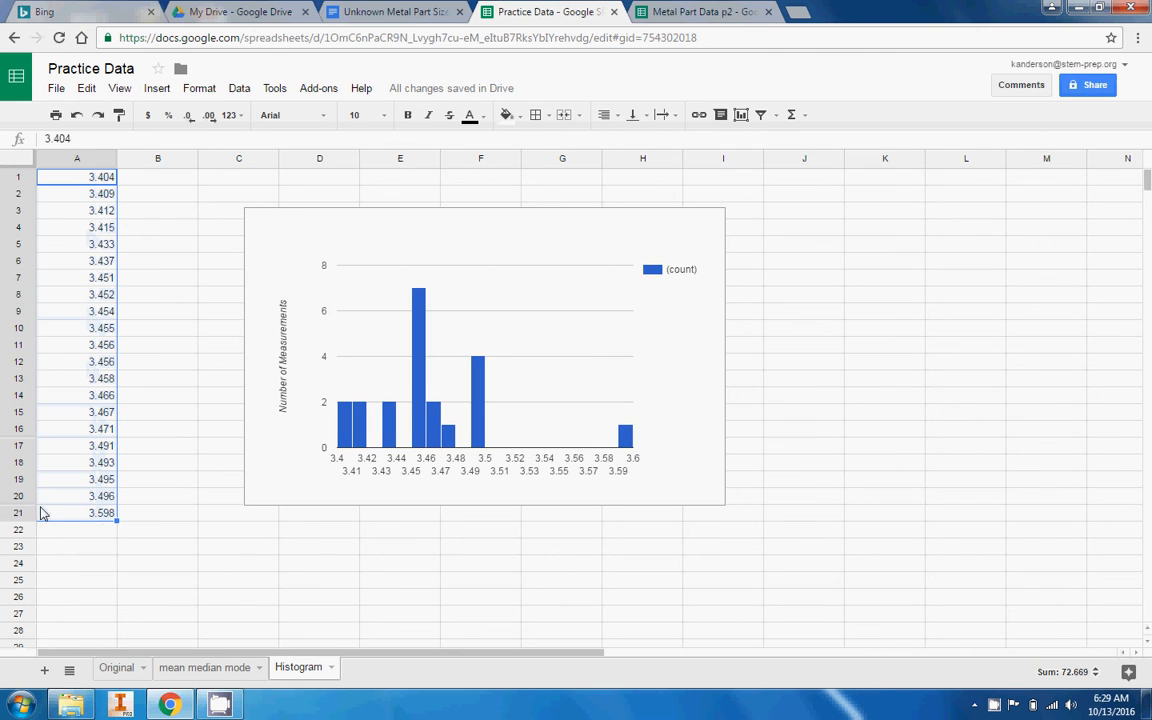
click(188, 117)
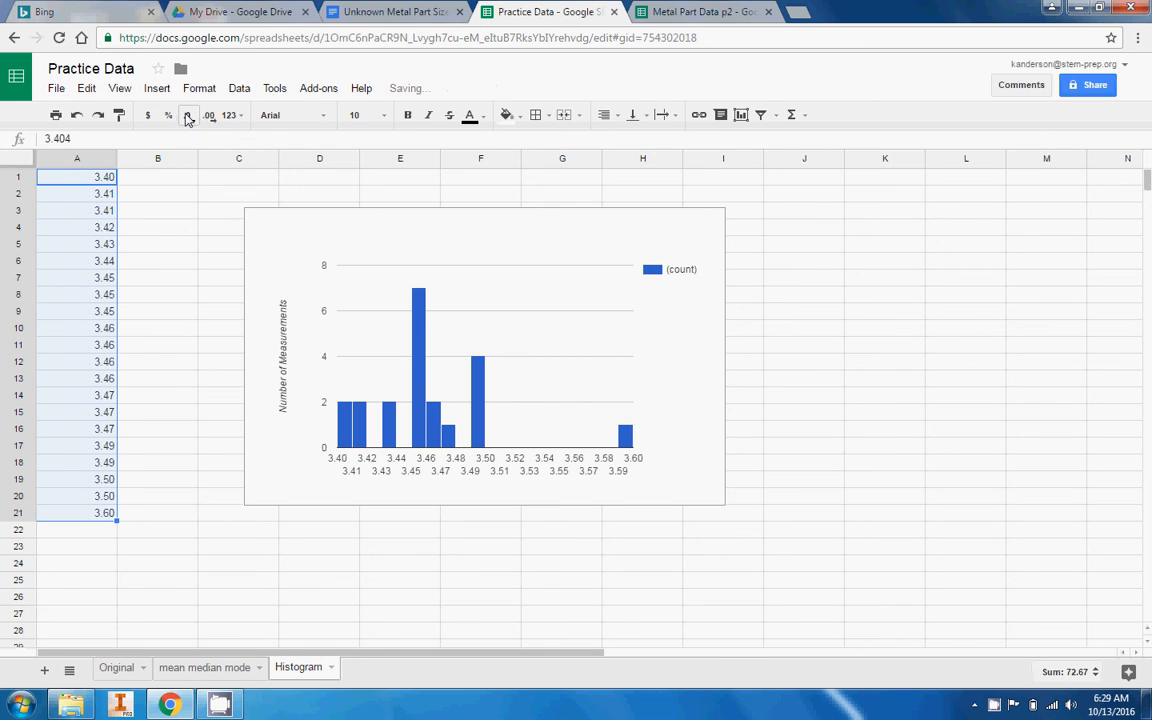
Try one, two and four decimal places on the measurements in A1:A21, and settle on three decimal places
click(188, 117)
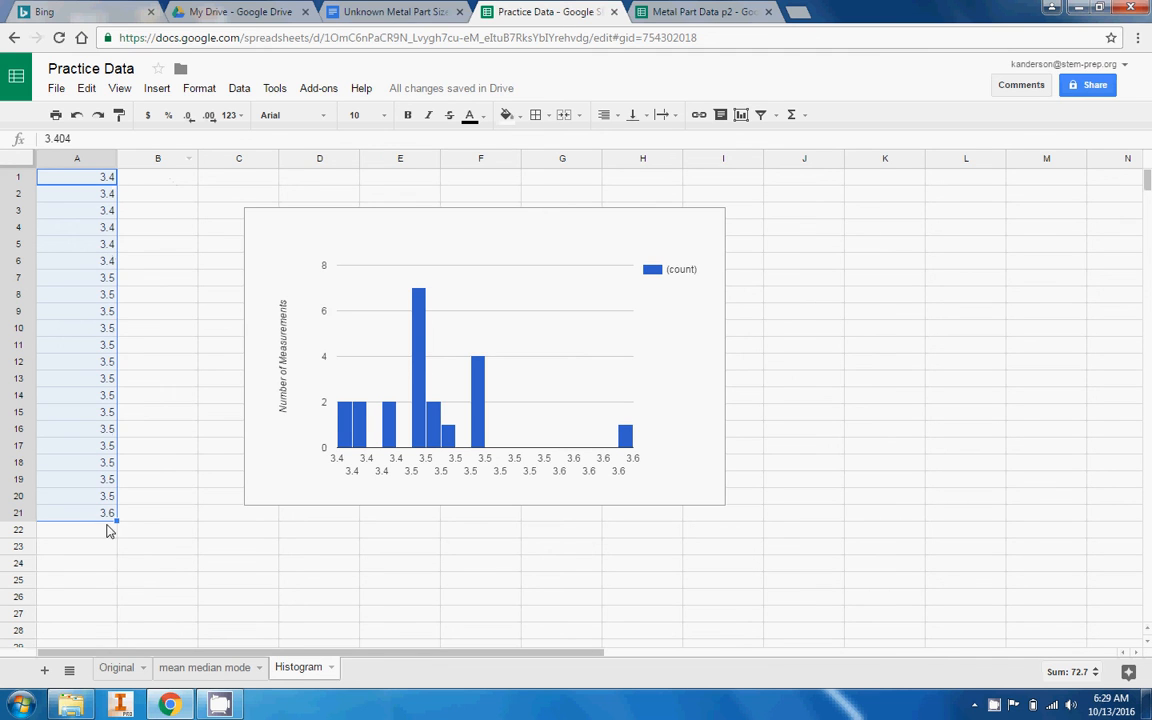
click(209, 115)
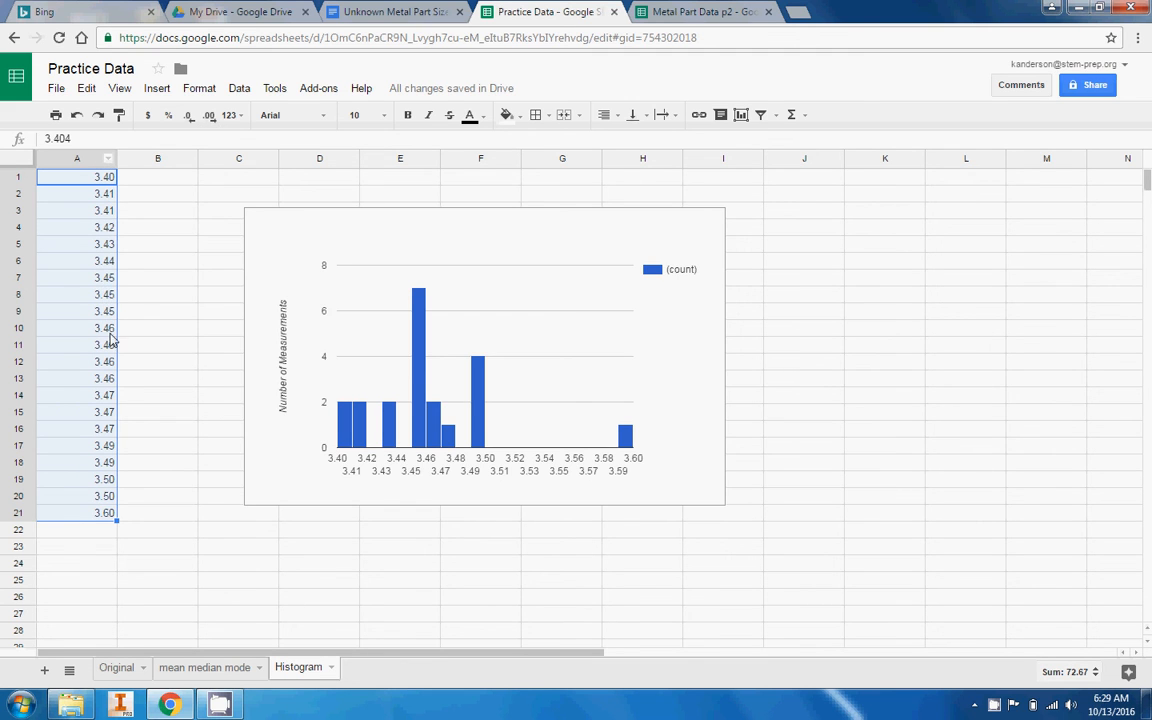
click(209, 115)
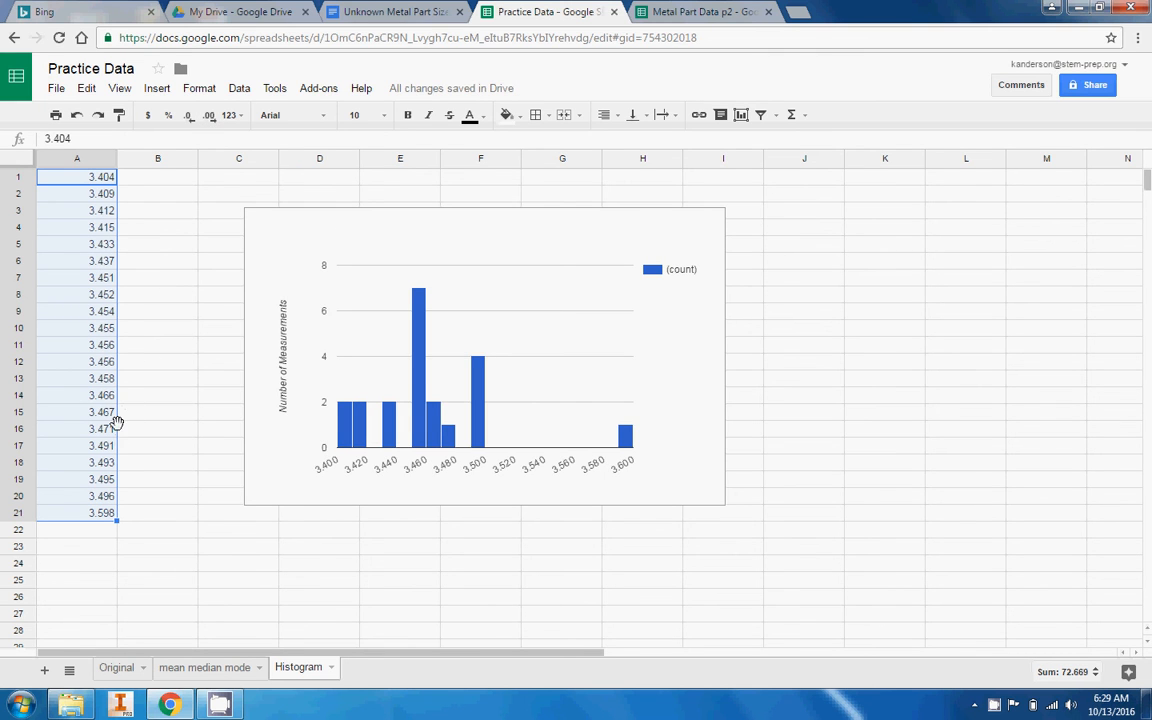
click(209, 115)
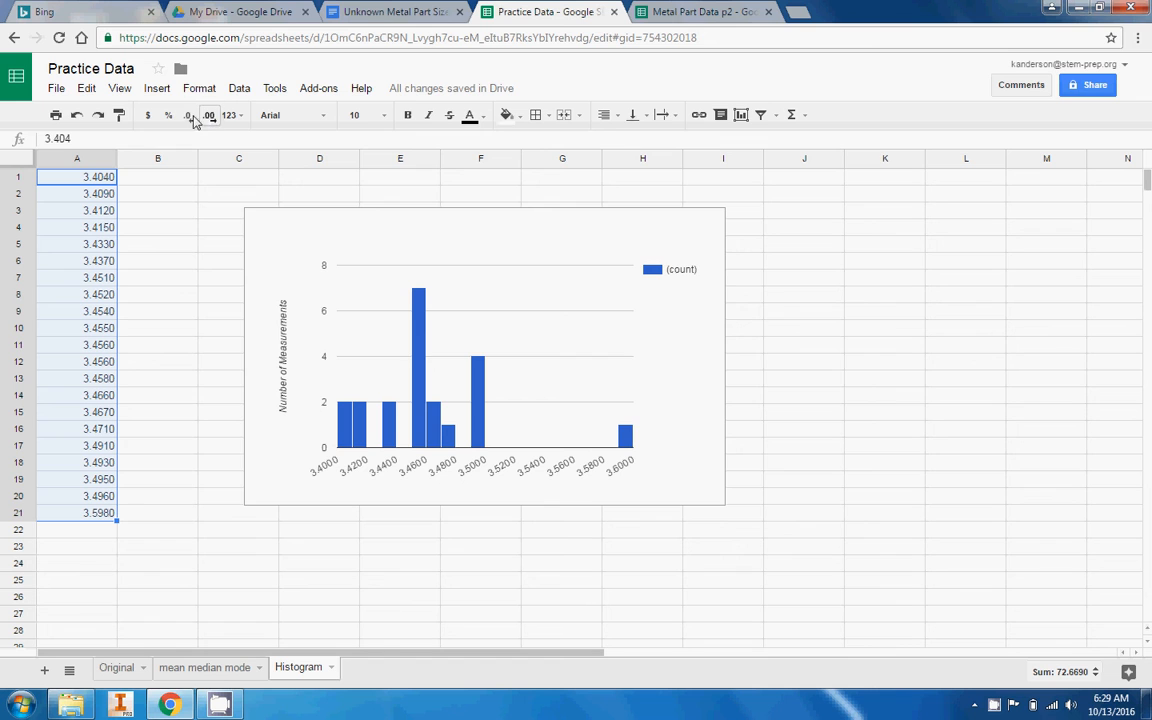
click(190, 116)
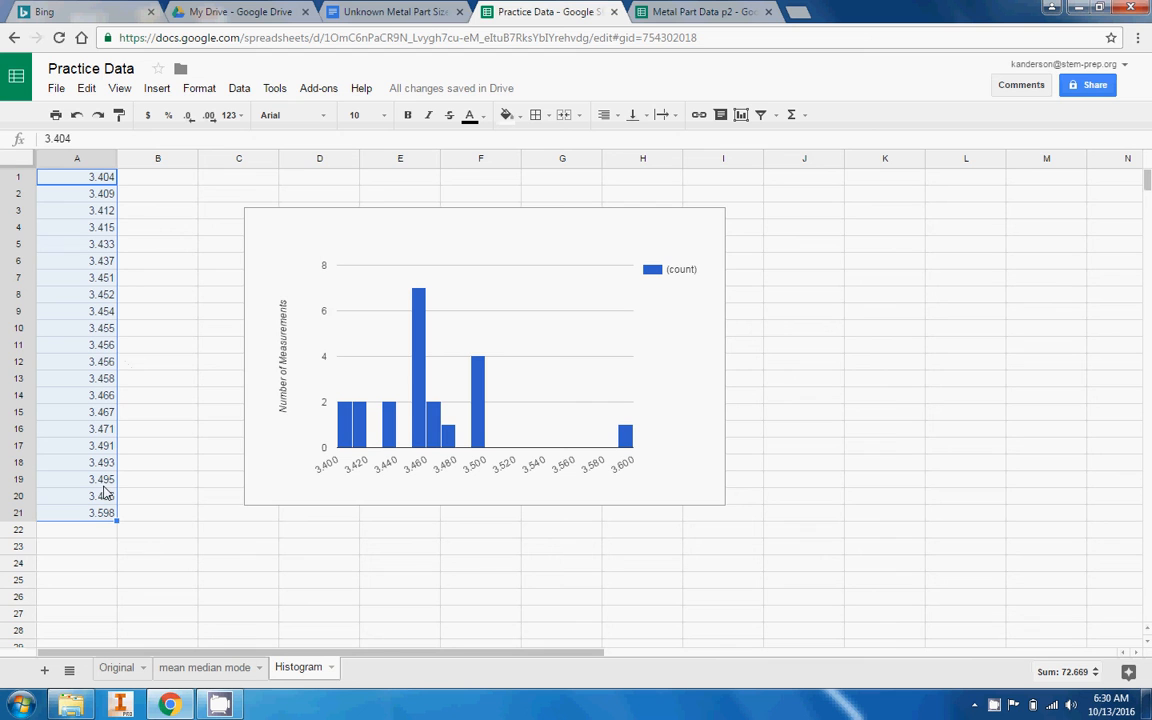
Read the question about the wheel's size in Unknown Metal Part Size Student Analysis, and consult Practice Data's mean median mode and Histogram sheets
click(345, 10)
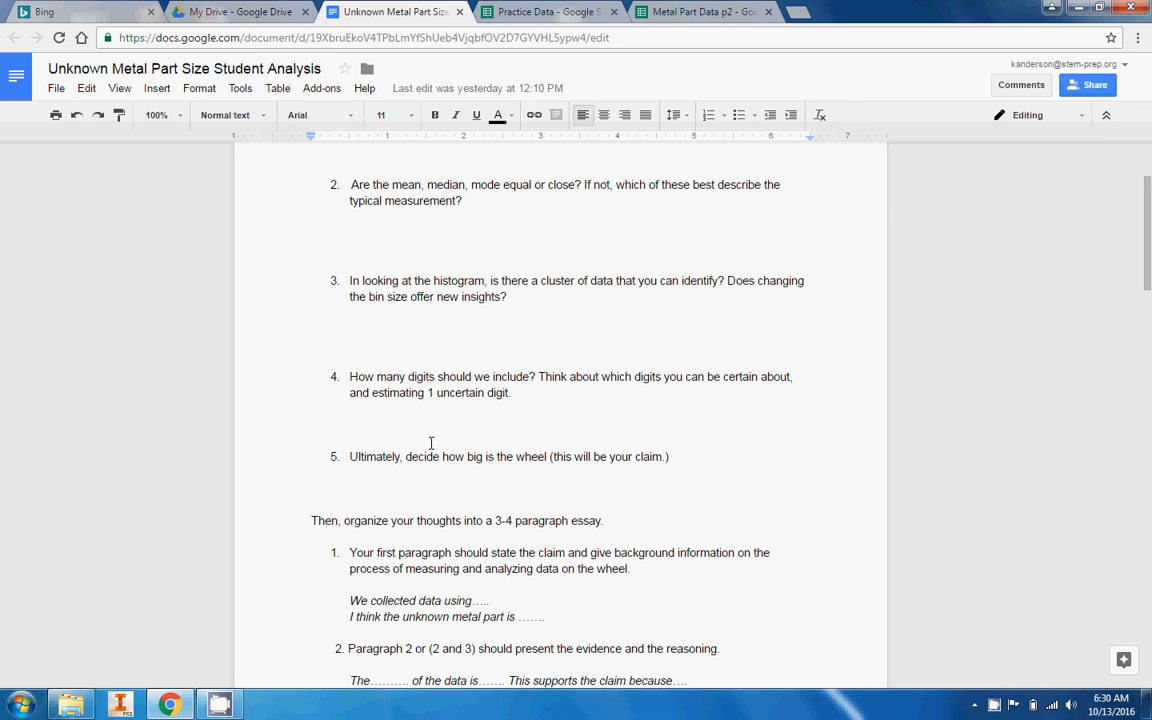
double_click(414, 480)
click(400, 501)
double_click(378, 503)
double_click(372, 489)
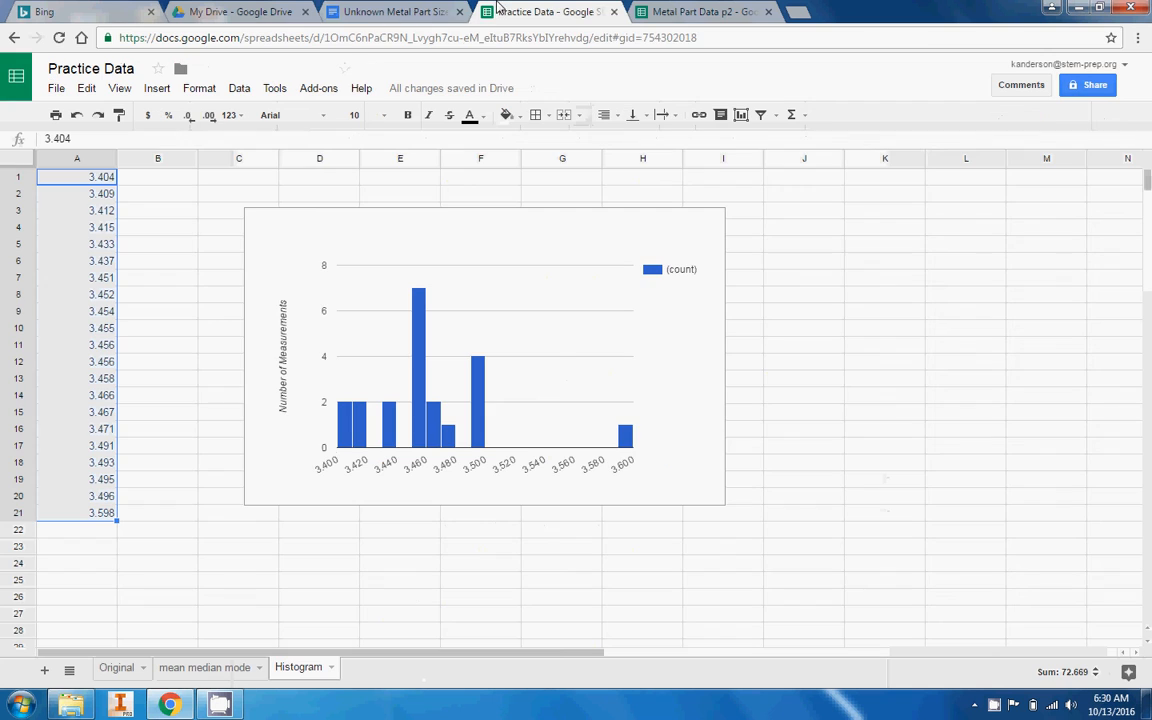
click(475, 8)
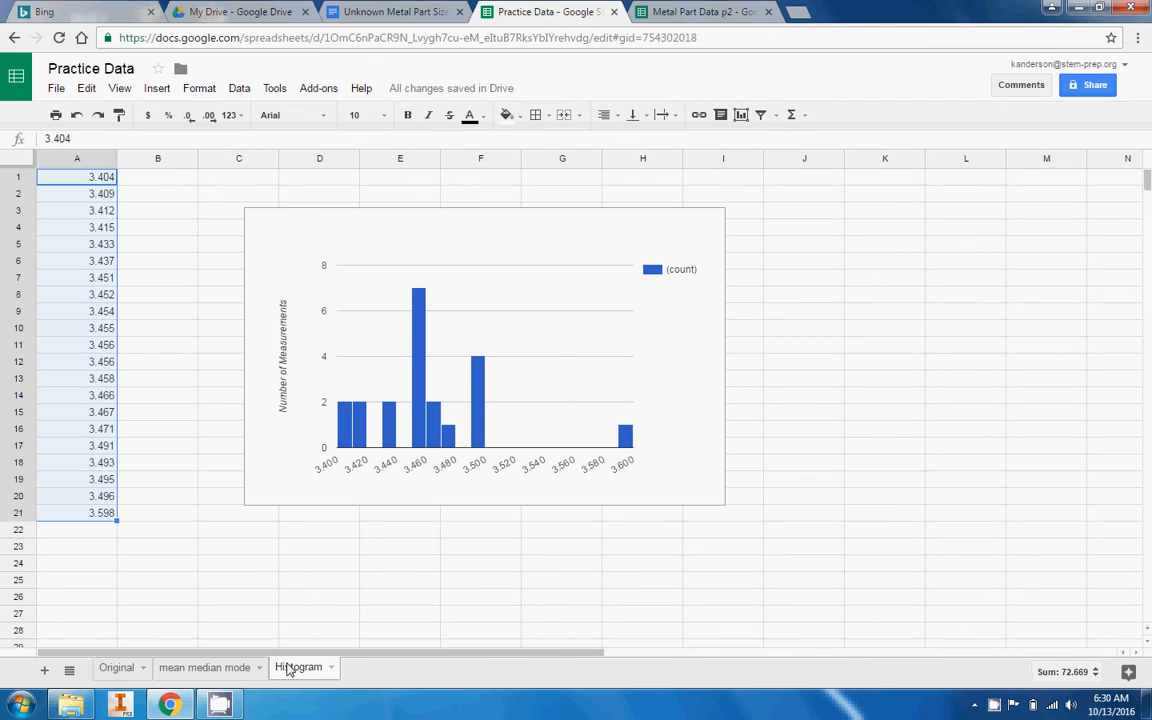
click(233, 668)
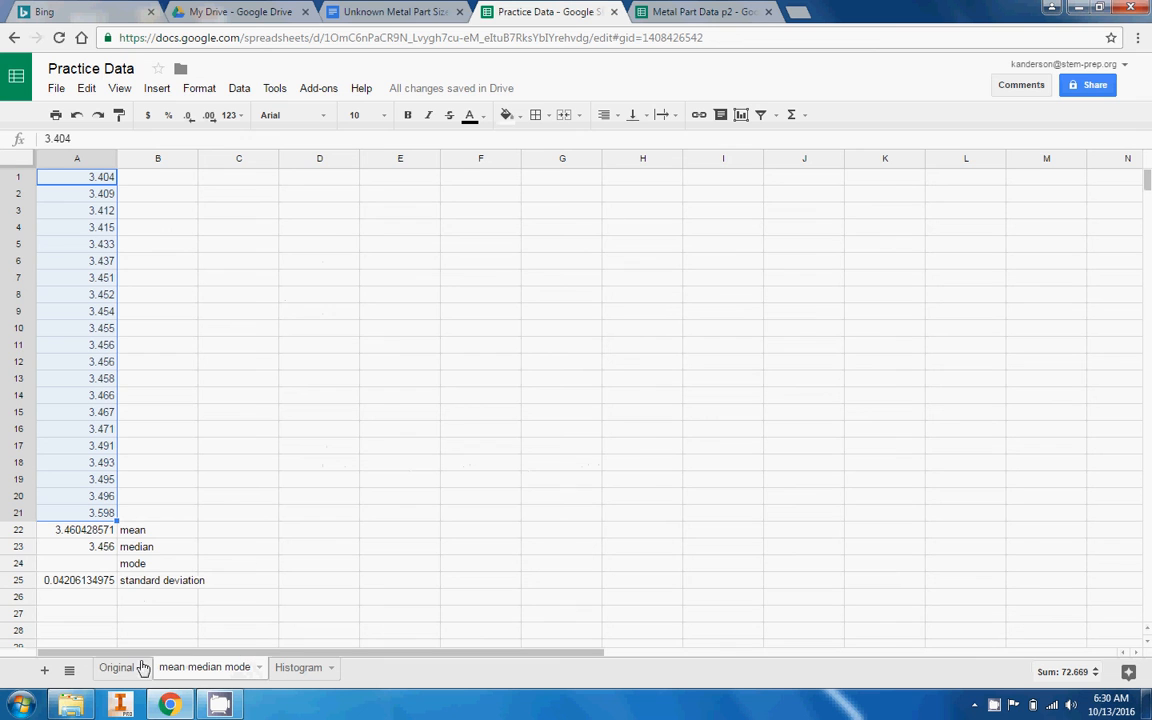
click(284, 672)
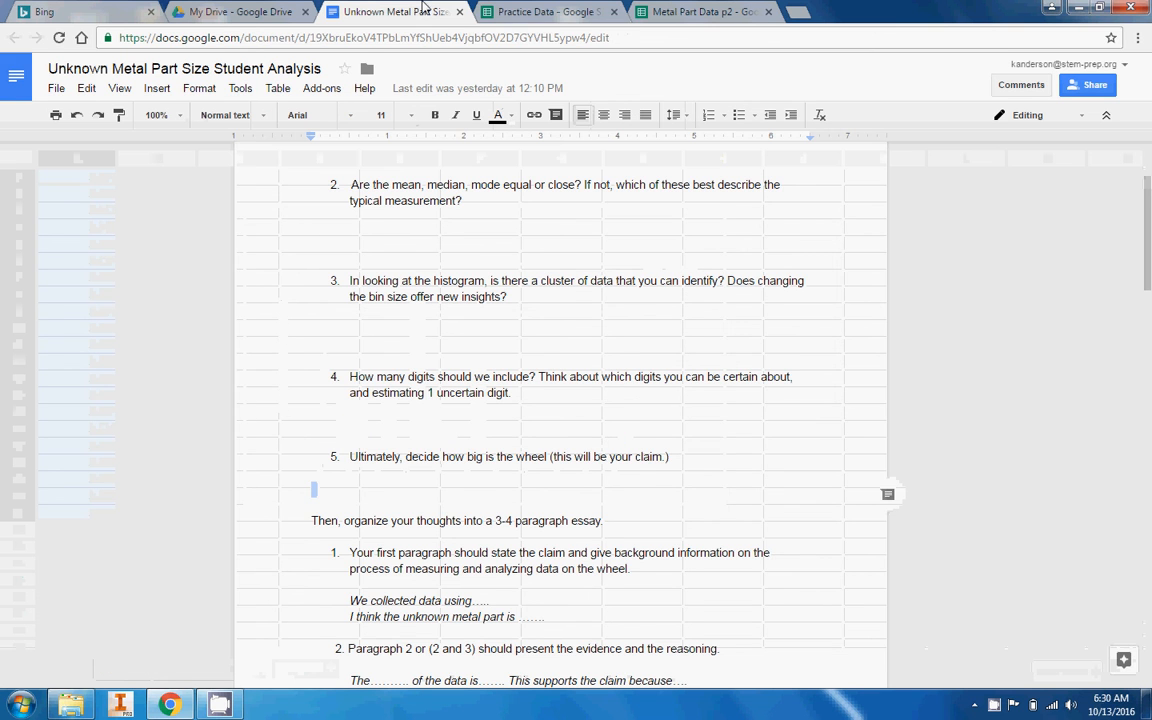
Read the essay paragraph instructions and the start of the rubric in the Unknown Metal Part Size Student Analysis document
click(384, 9)
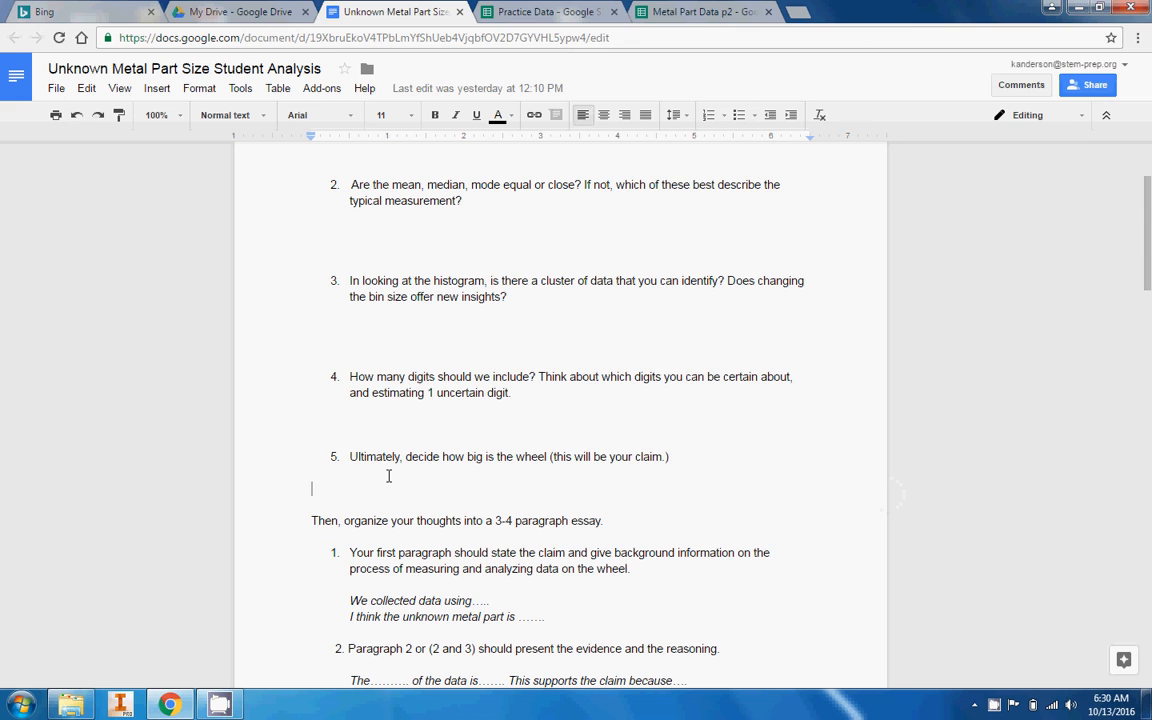
drag(389, 476, 398, 488)
click(346, 482)
scroll(465, 483, down, 3)
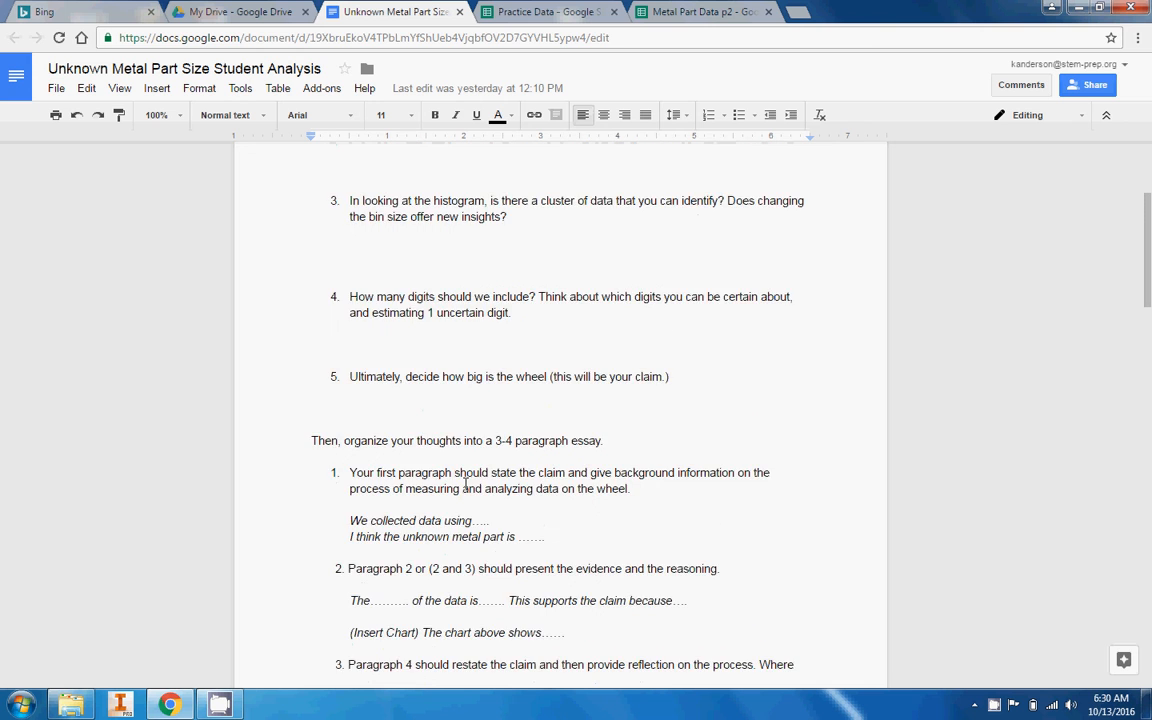
scroll(403, 422, down, 2)
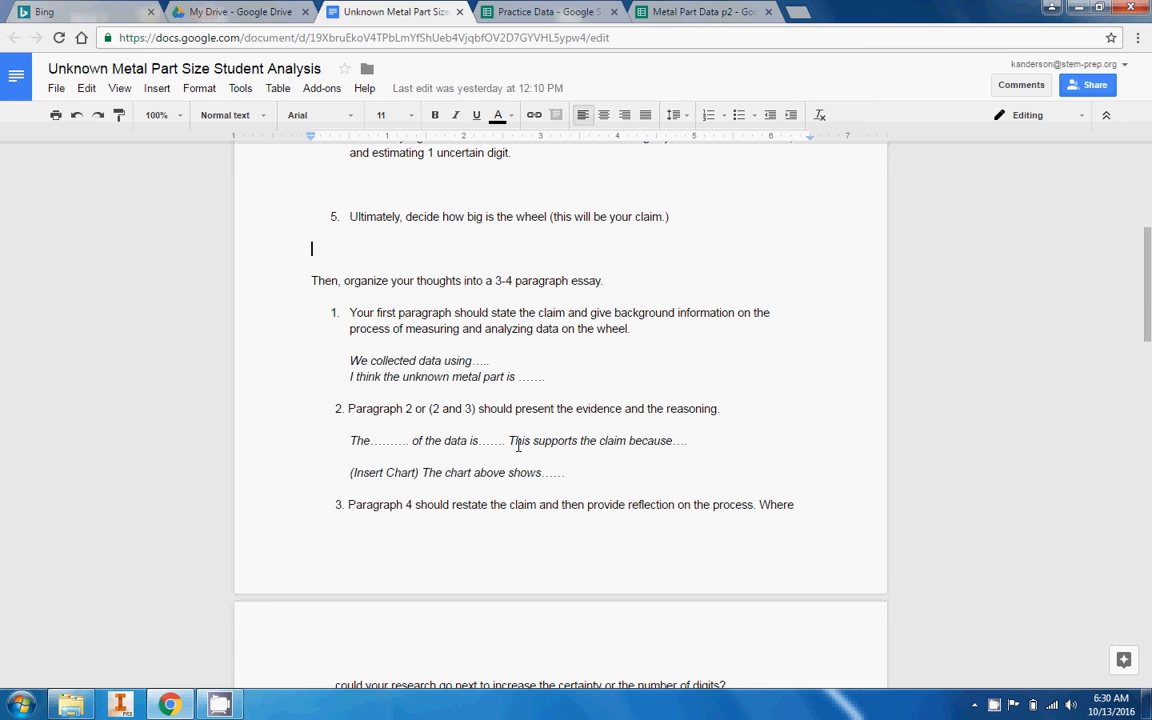
scroll(447, 466, down, 3)
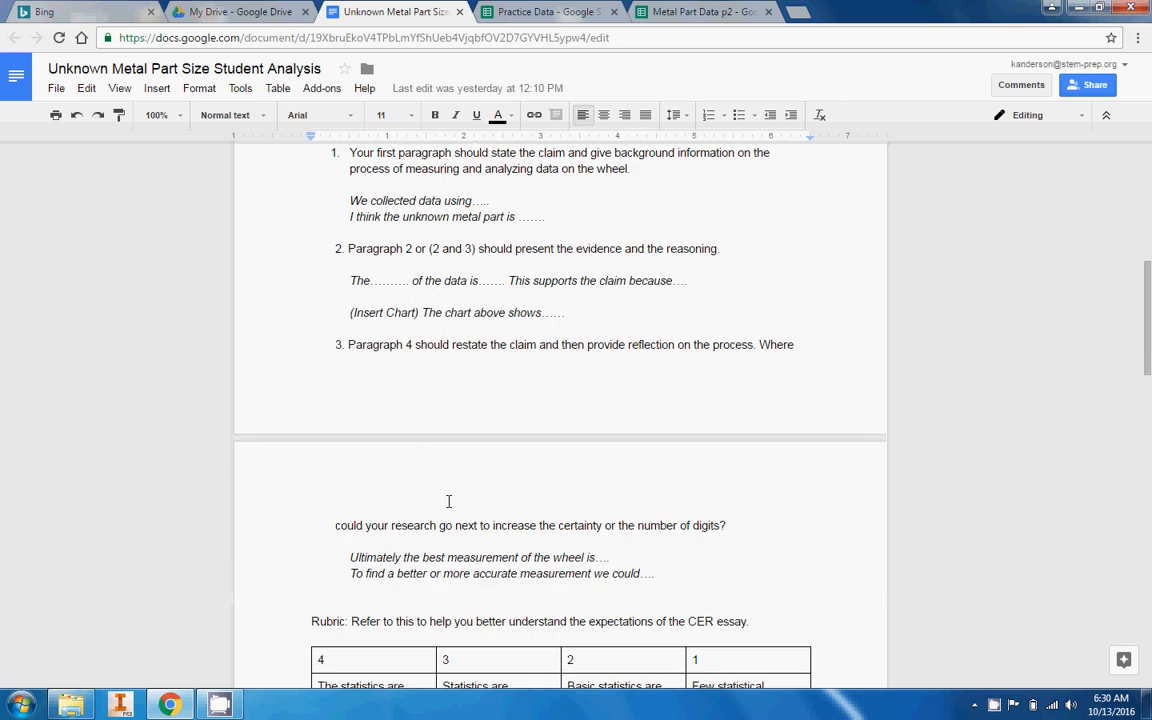
scroll(434, 519, down, 3)
scroll(434, 519, up, 6)
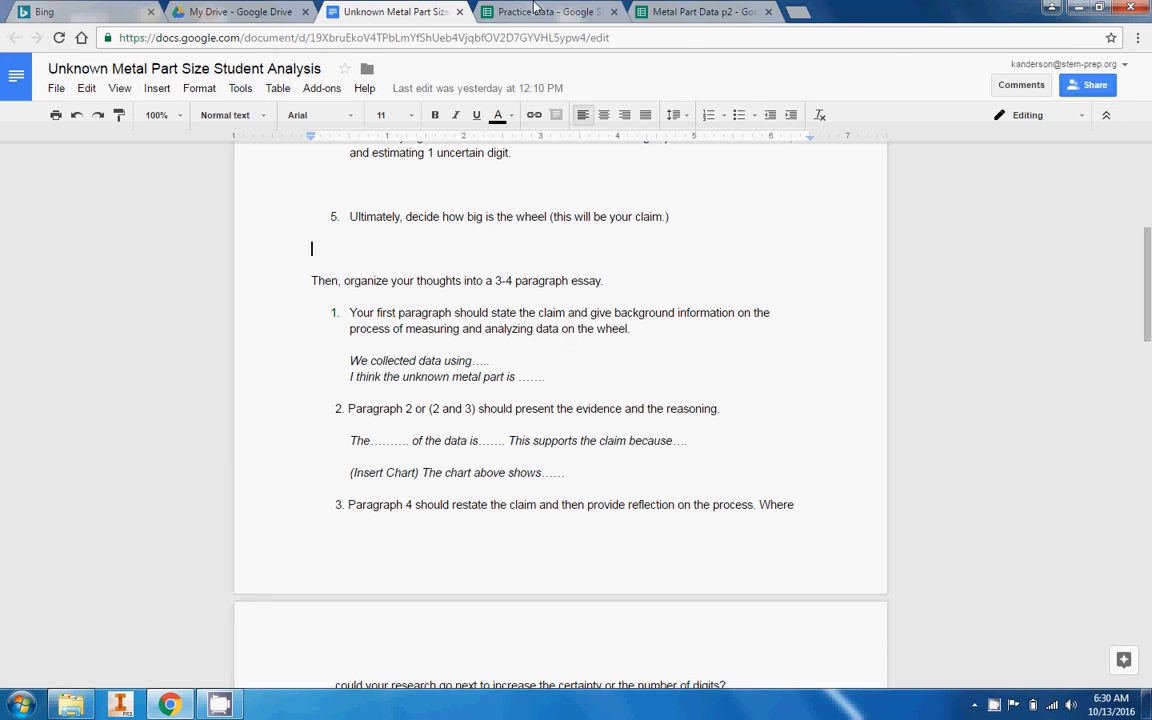
Review the histogram in Practice Data, and the statistics and individual measurements on the mean median mode sheet, as evidence for the essay
click(486, 10)
click(551, 231)
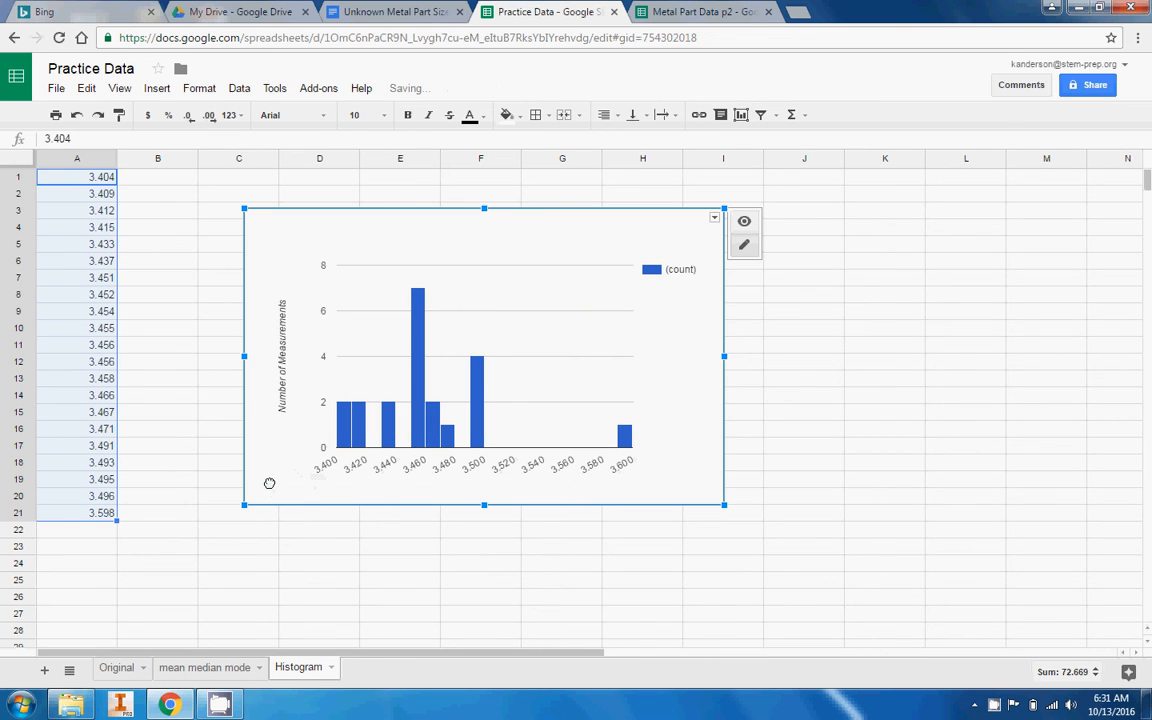
click(194, 668)
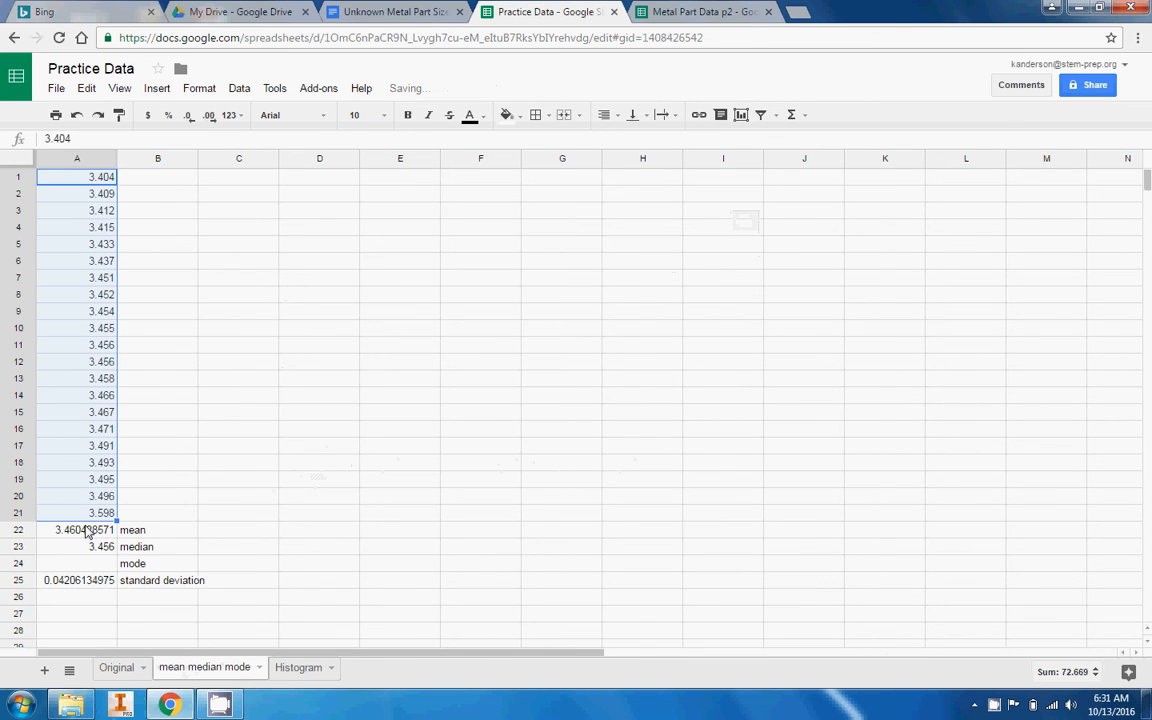
click(415, 18)
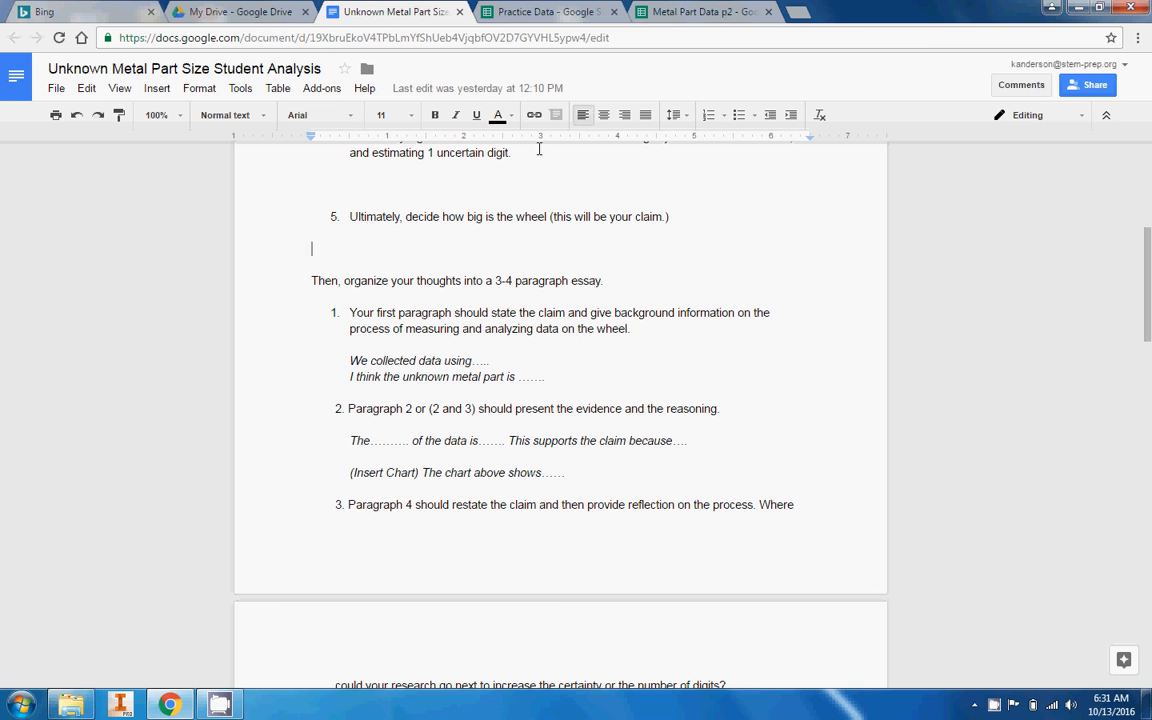
click(508, 12)
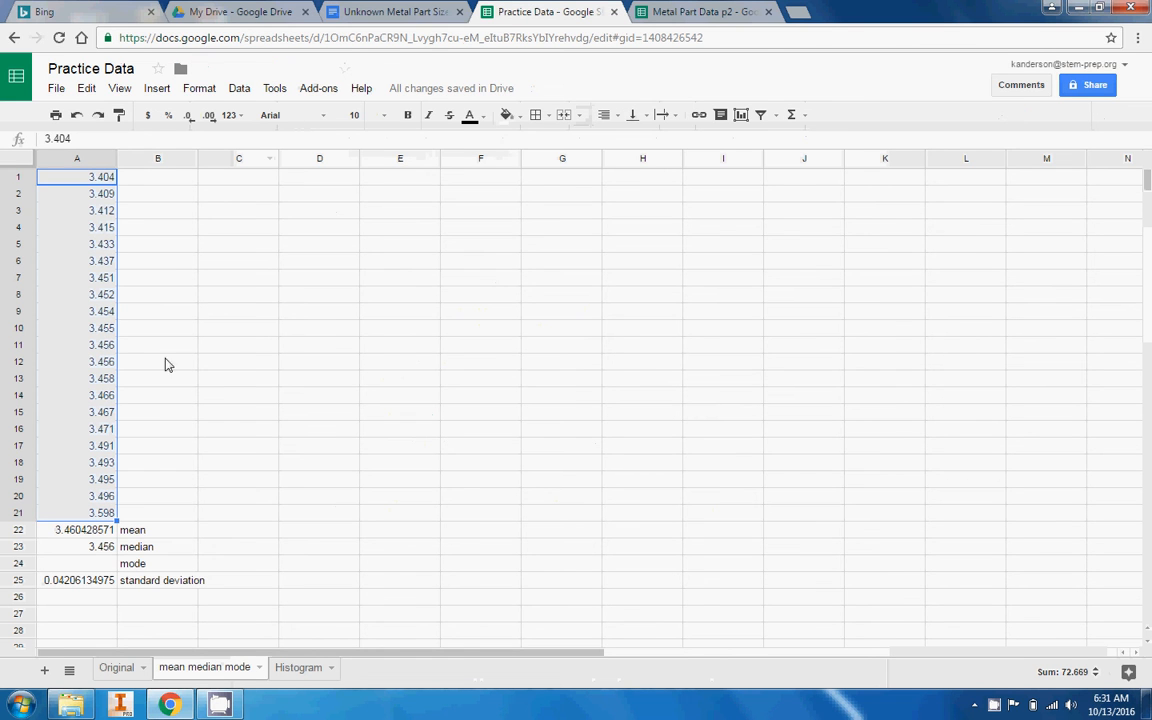
click(95, 192)
click(91, 294)
click(91, 412)
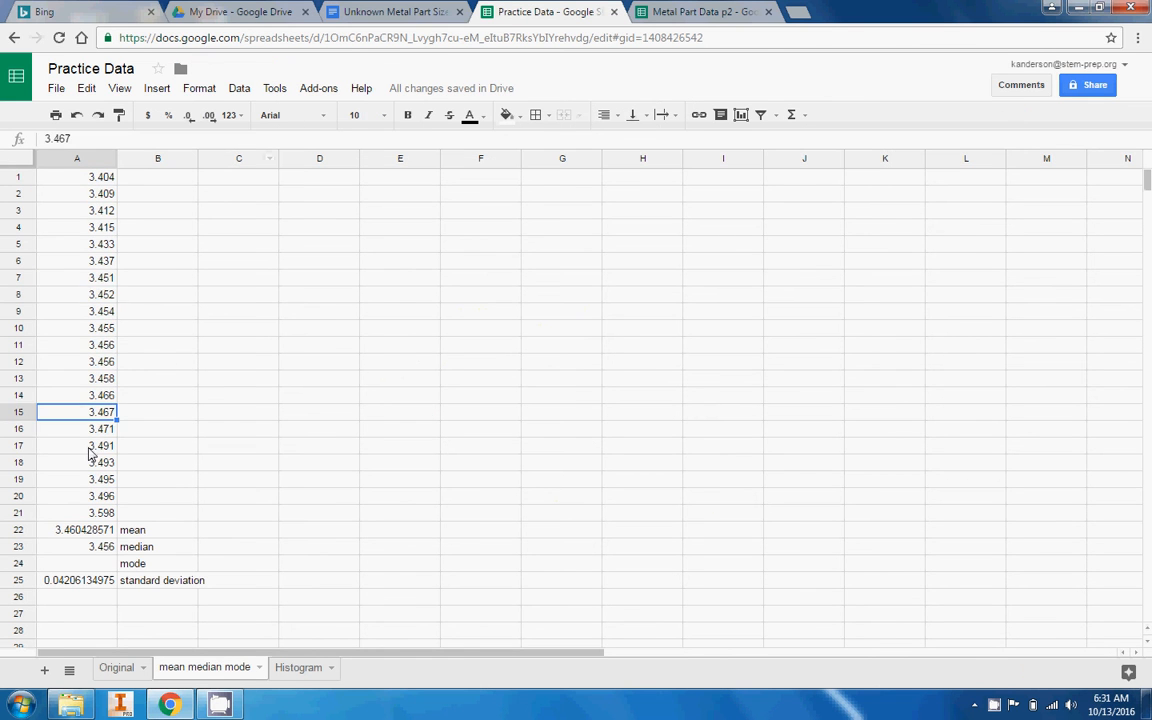
click(94, 296)
click(88, 364)
Insert the Practice Data histogram, linked to its spreadsheet, on the blank page after the rubric in Unknown Metal Part Size Student Analysis
click(423, 10)
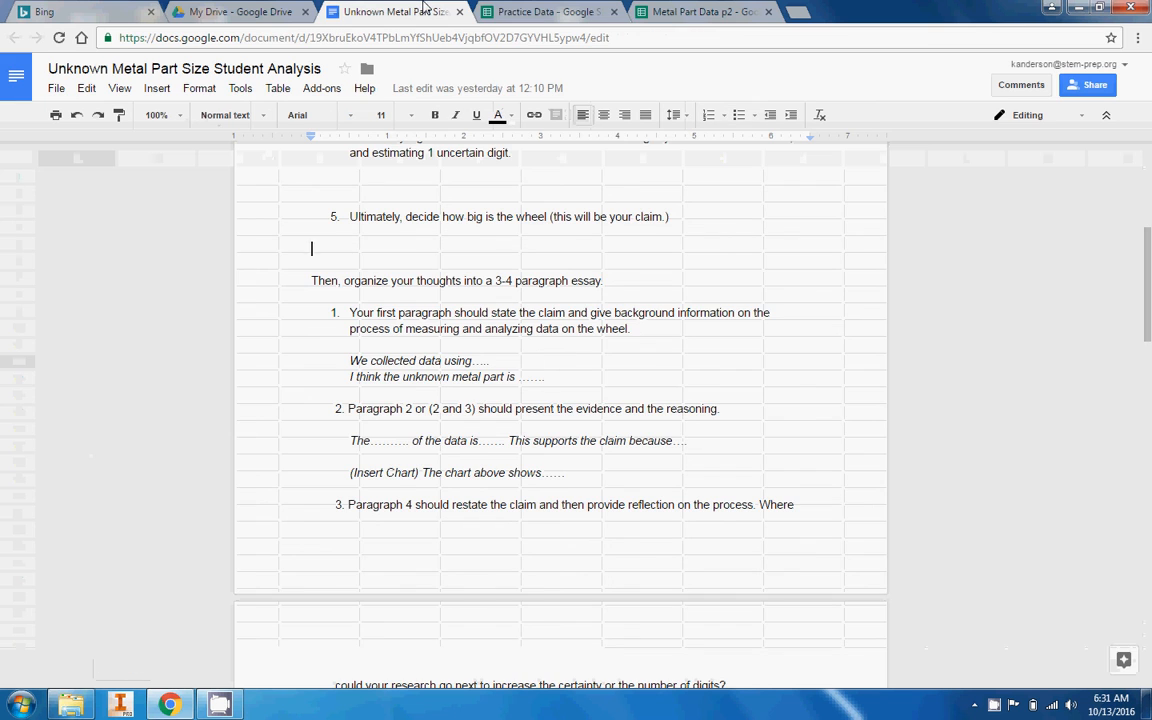
scroll(601, 333, up, 1)
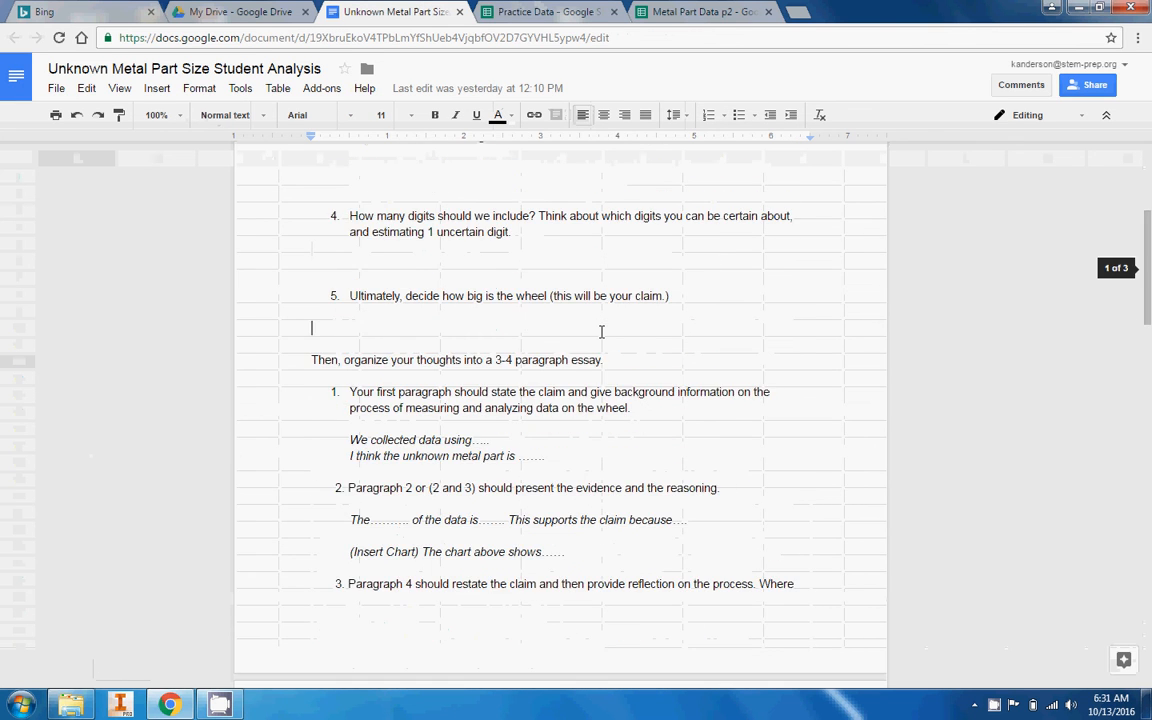
scroll(601, 333, down, 15)
click(445, 458)
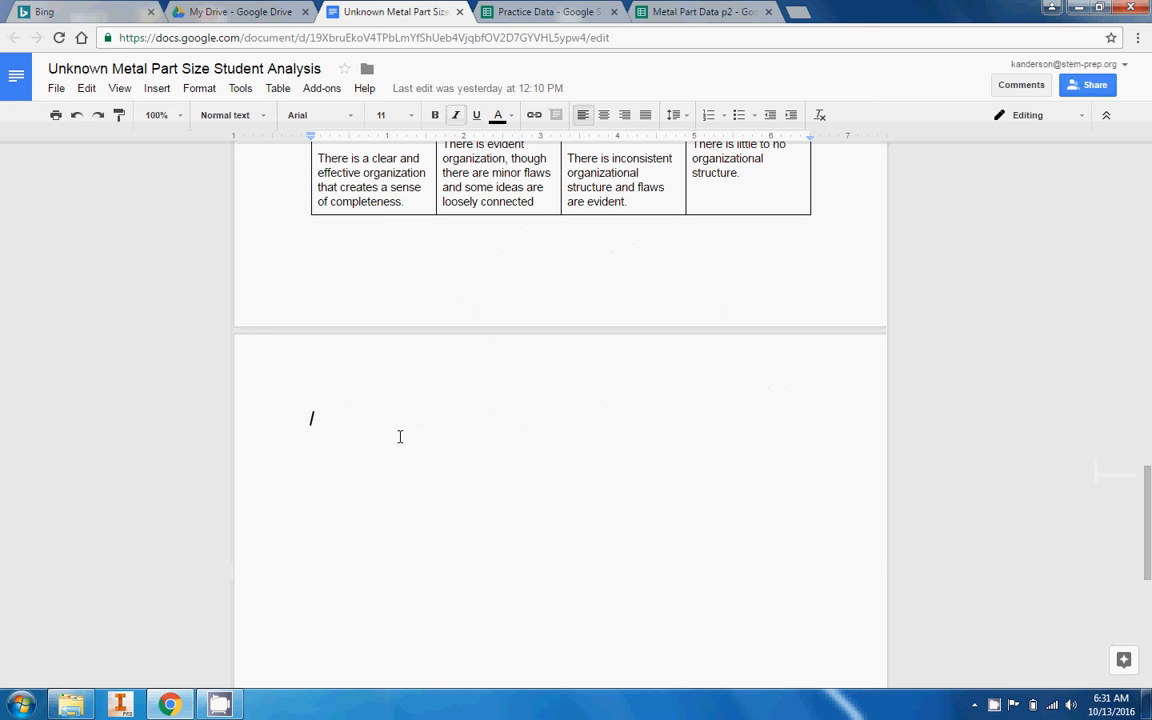
click(157, 89)
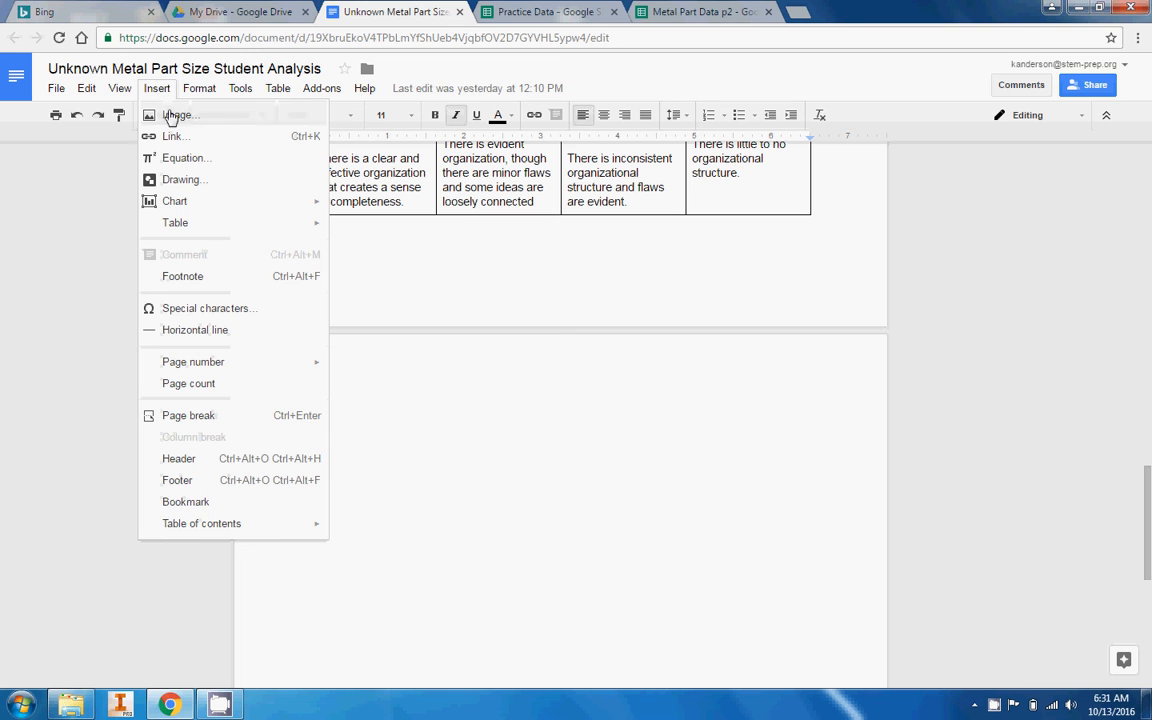
mouse_move(175, 203)
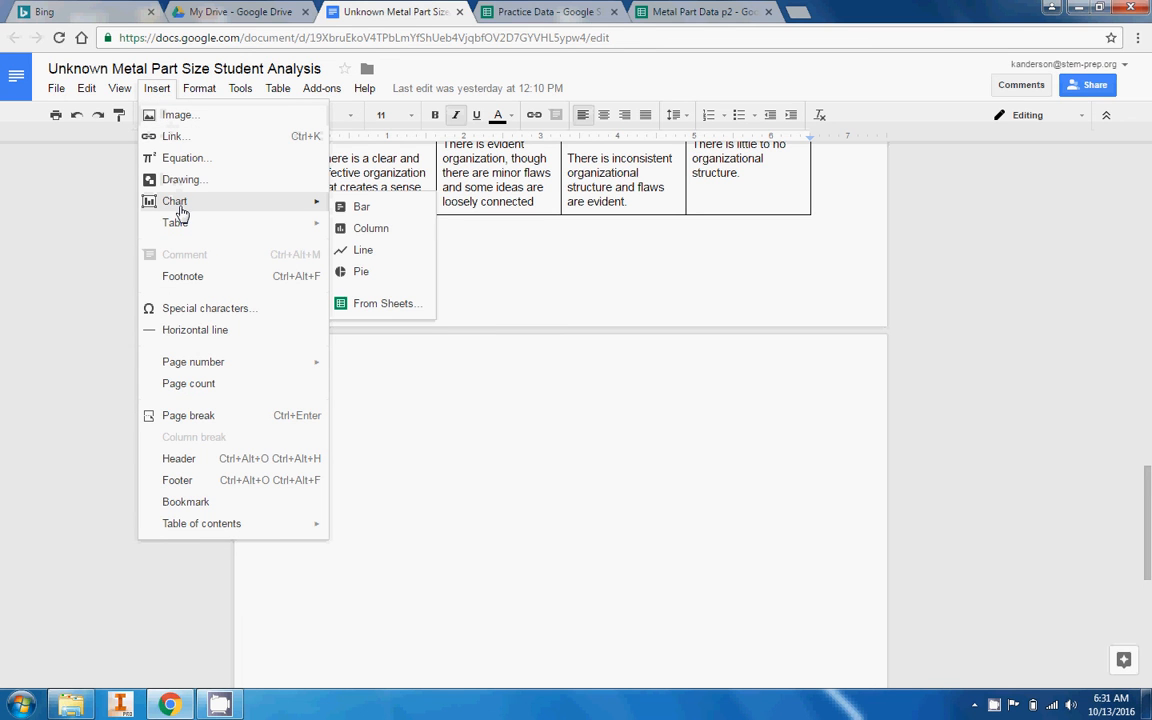
click(396, 305)
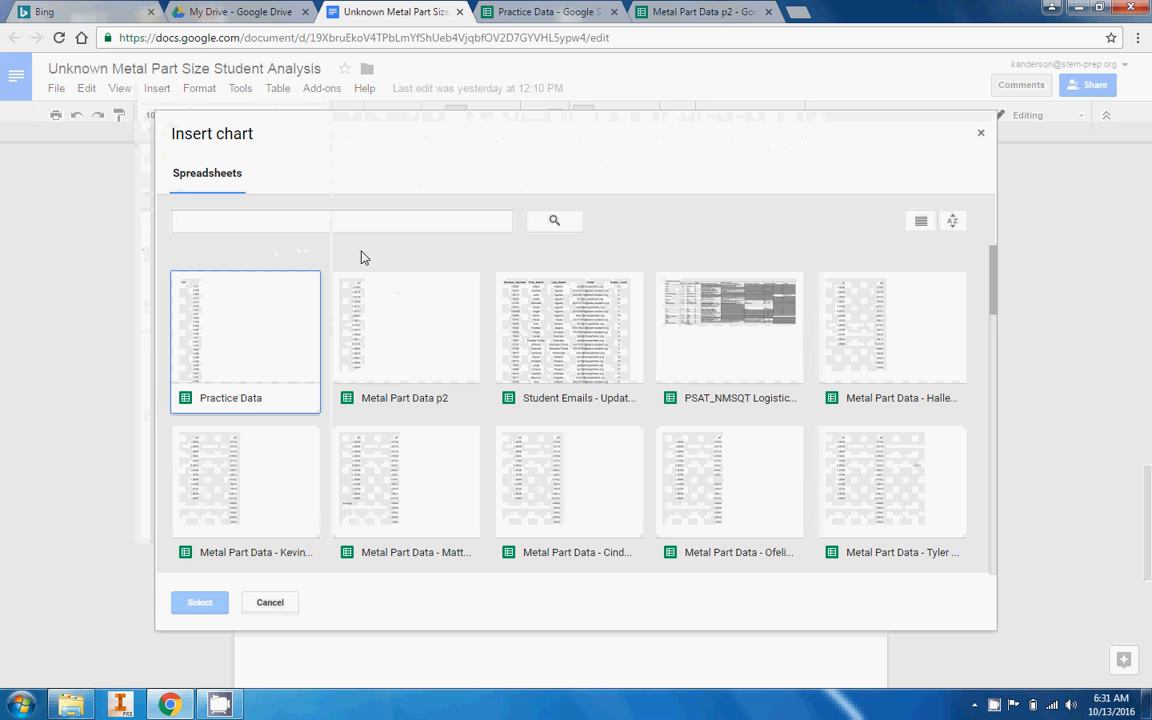
double_click(287, 355)
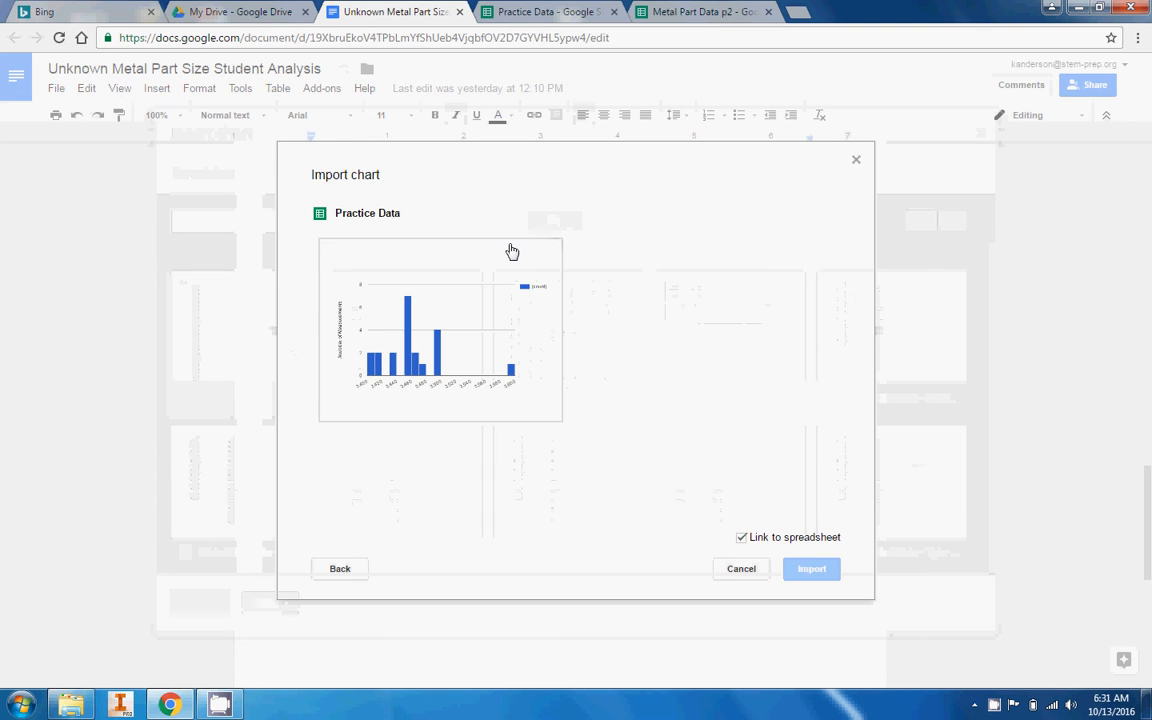
click(511, 250)
click(812, 568)
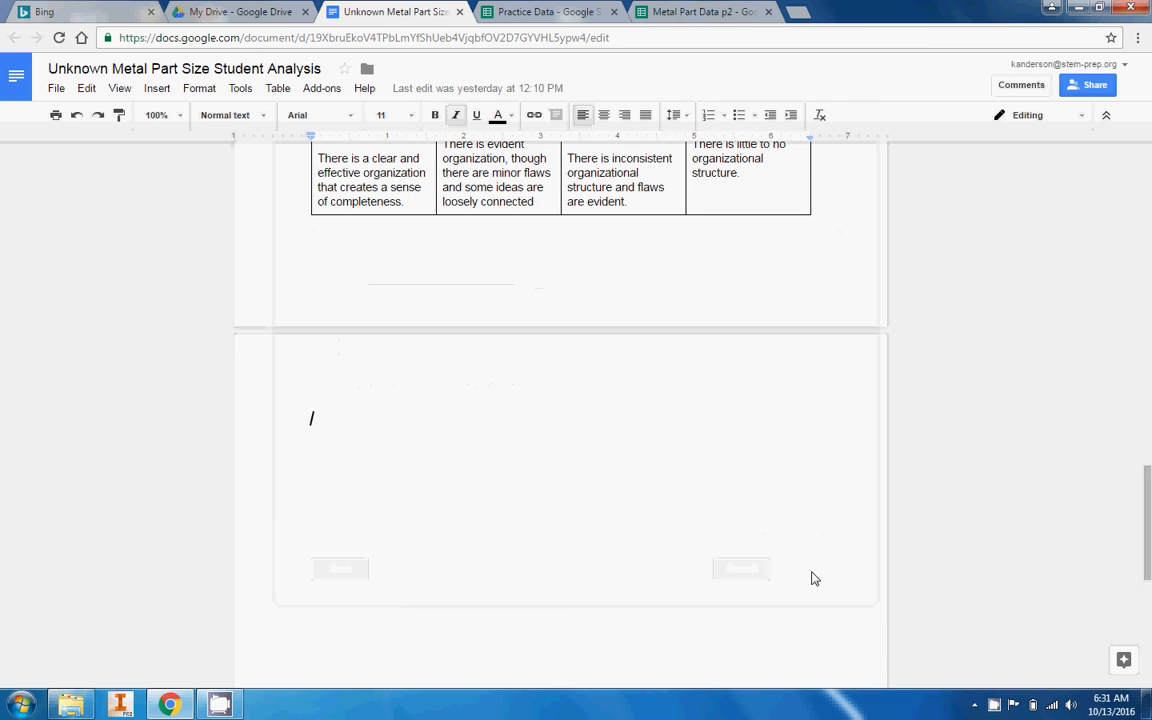
click(743, 513)
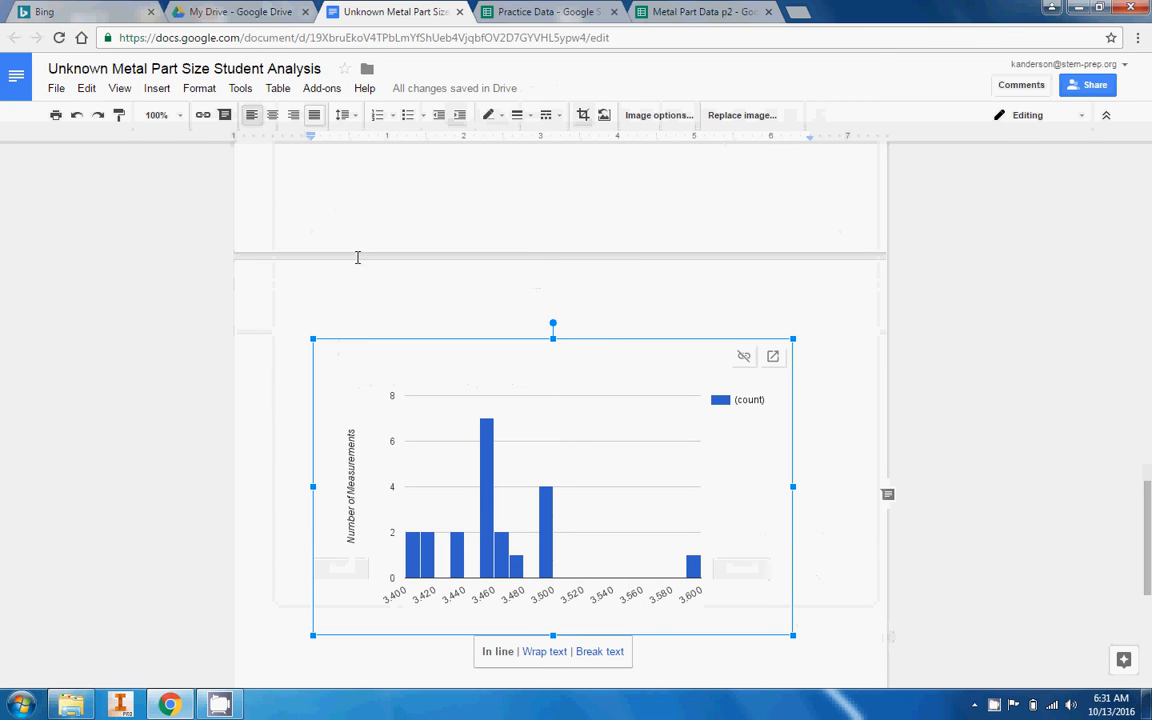
Compare the chart inserted in the document with the source histogram on Practice Data's Histogram sheet
click(265, 10)
click(351, 10)
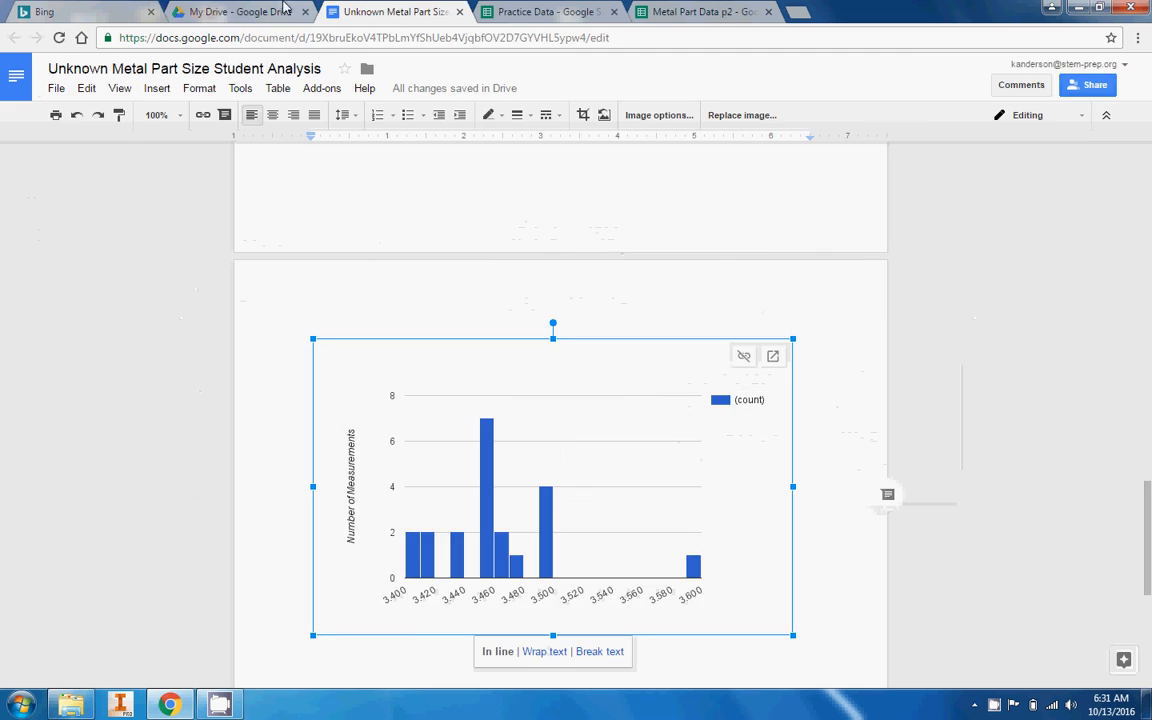
click(258, 10)
click(356, 10)
click(480, 10)
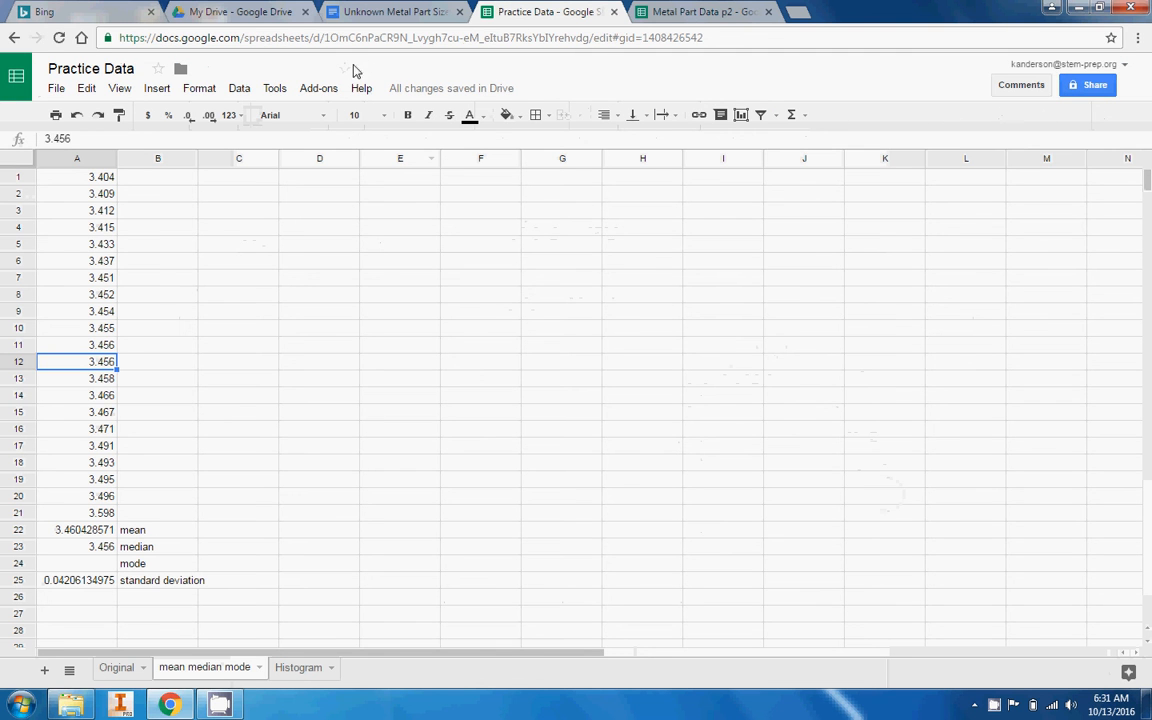
click(305, 668)
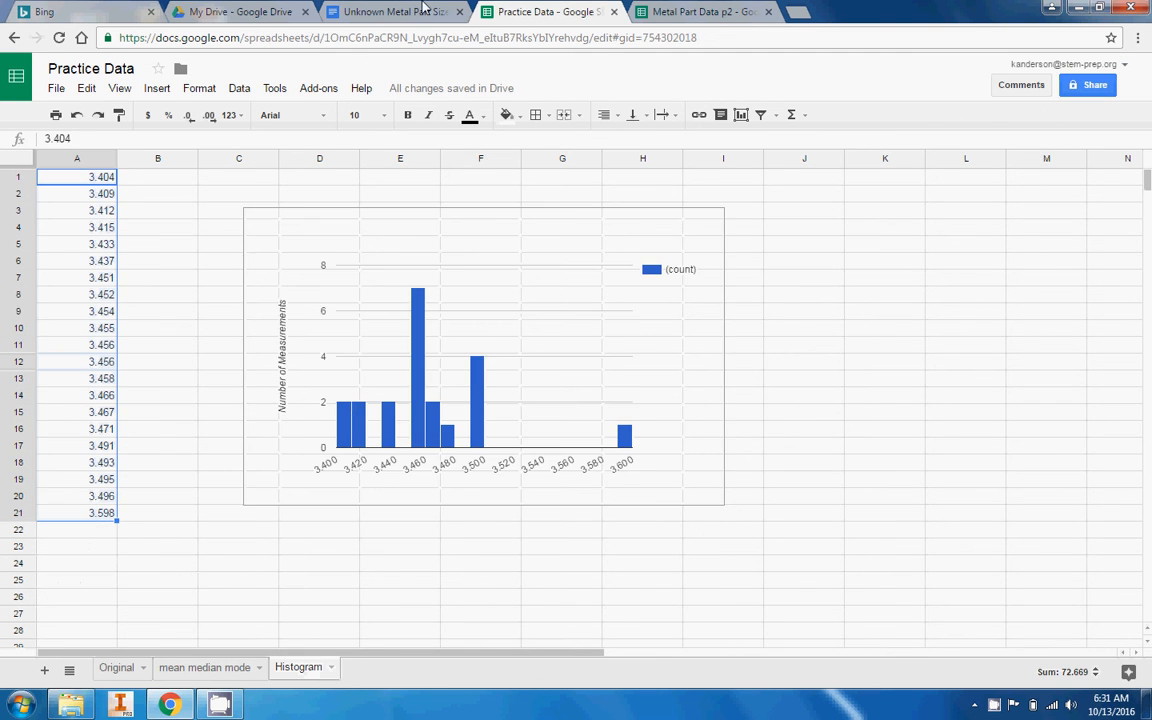
click(382, 10)
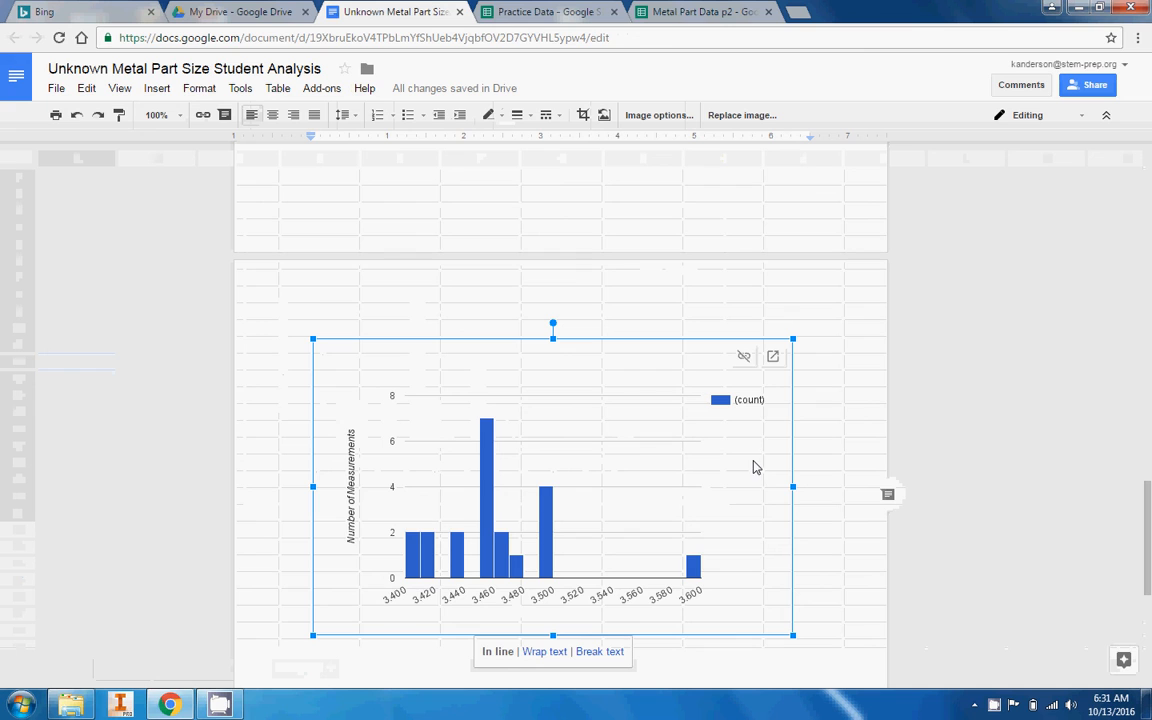